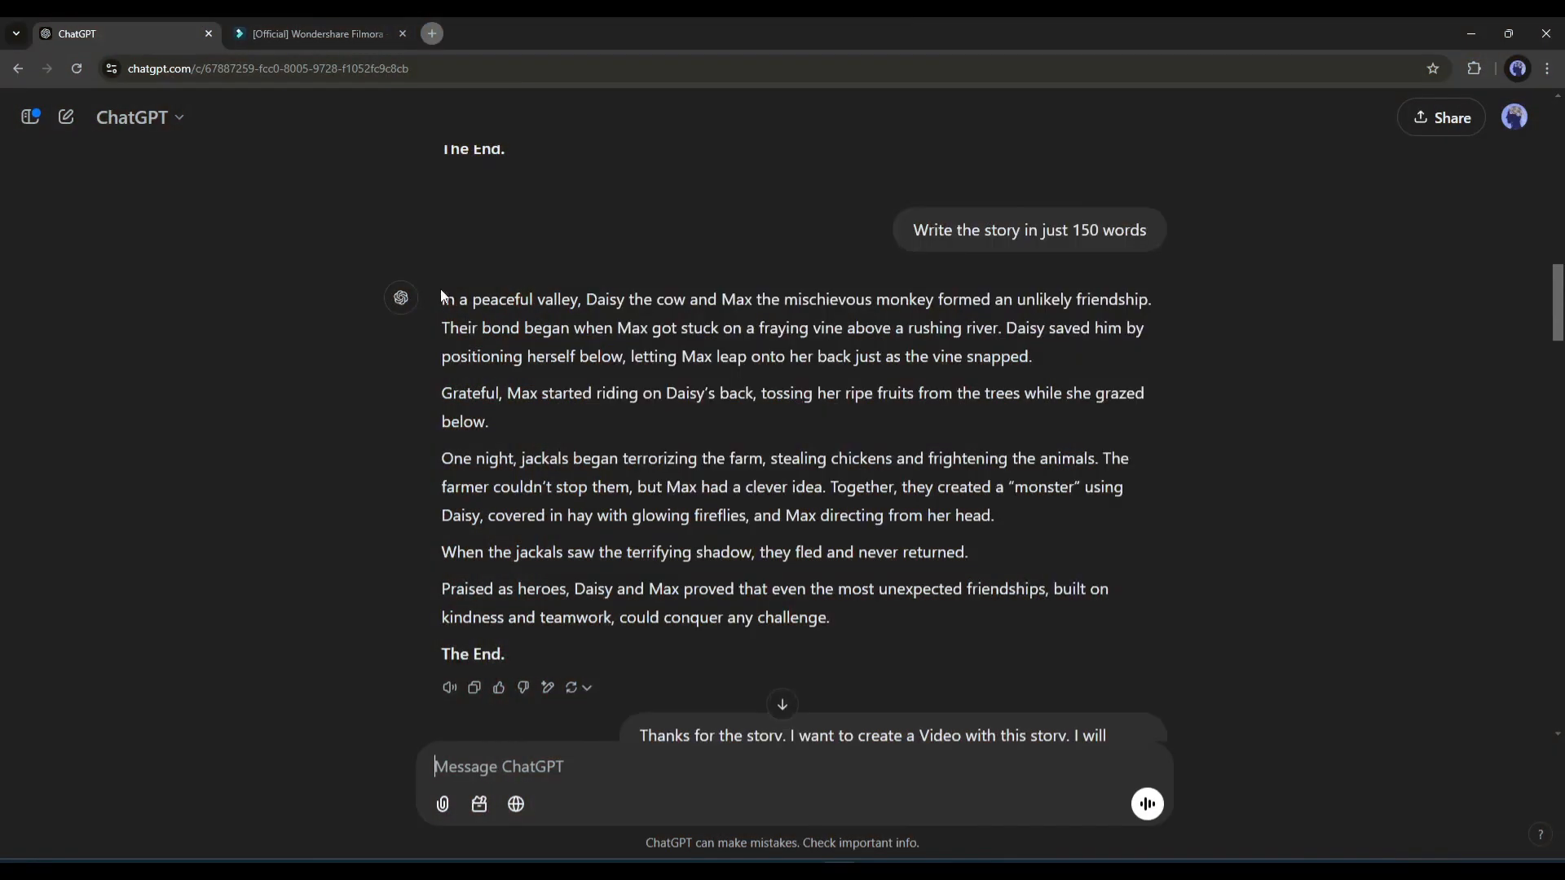
Step: Review the 150-word story about the cow and monkey and the video prompts generated for its scenes
left_click_drag(440, 289, 536, 650)
left_click(641, 608)
scroll(748, 621, "down", 6)
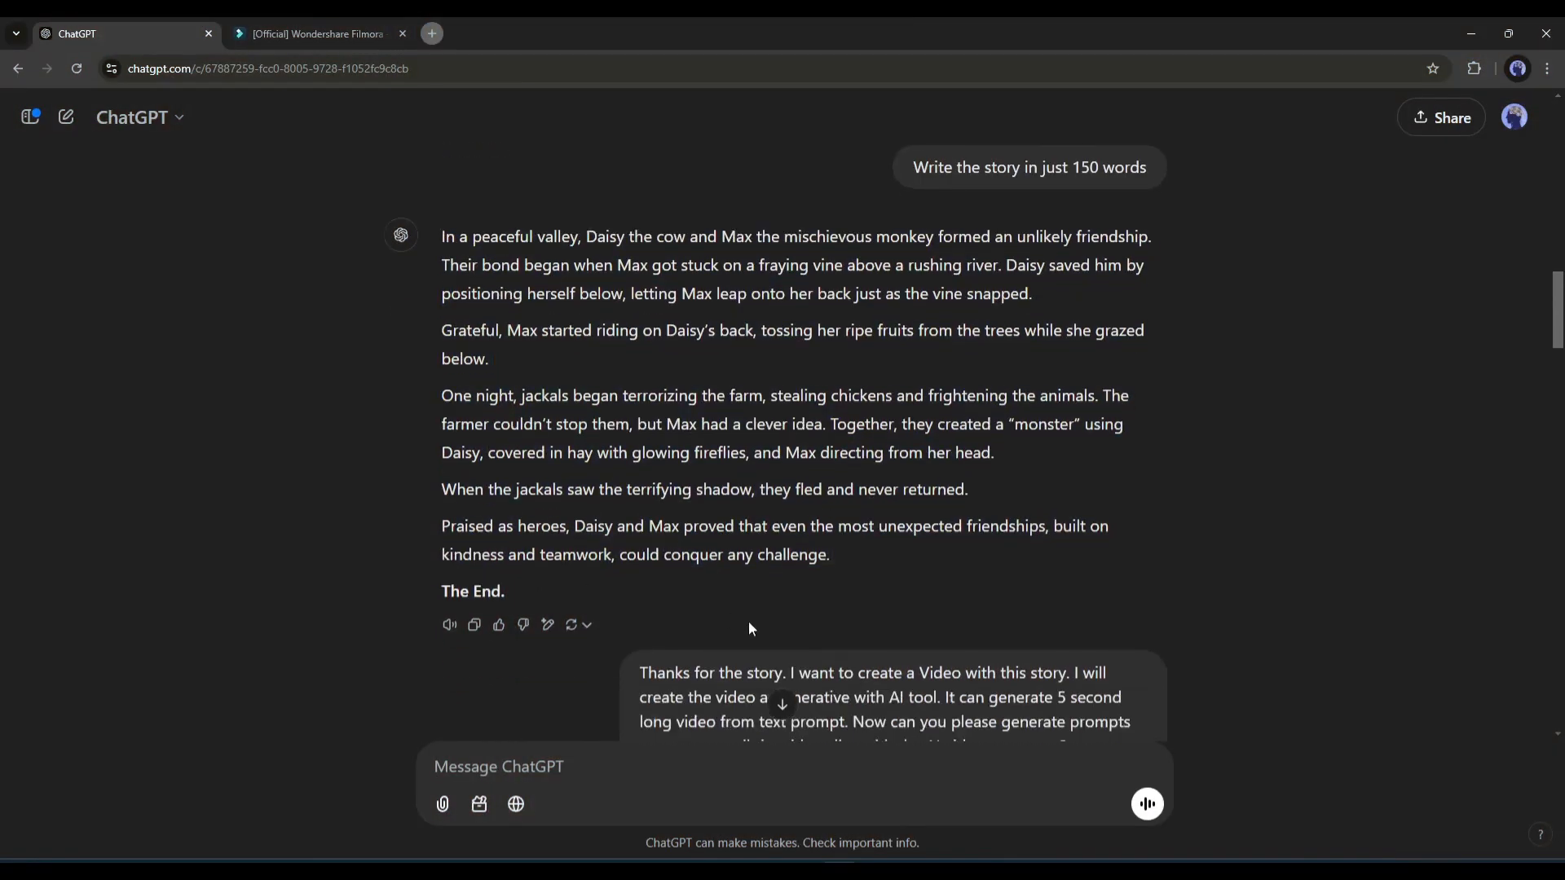
scroll(811, 510, "down", 12)
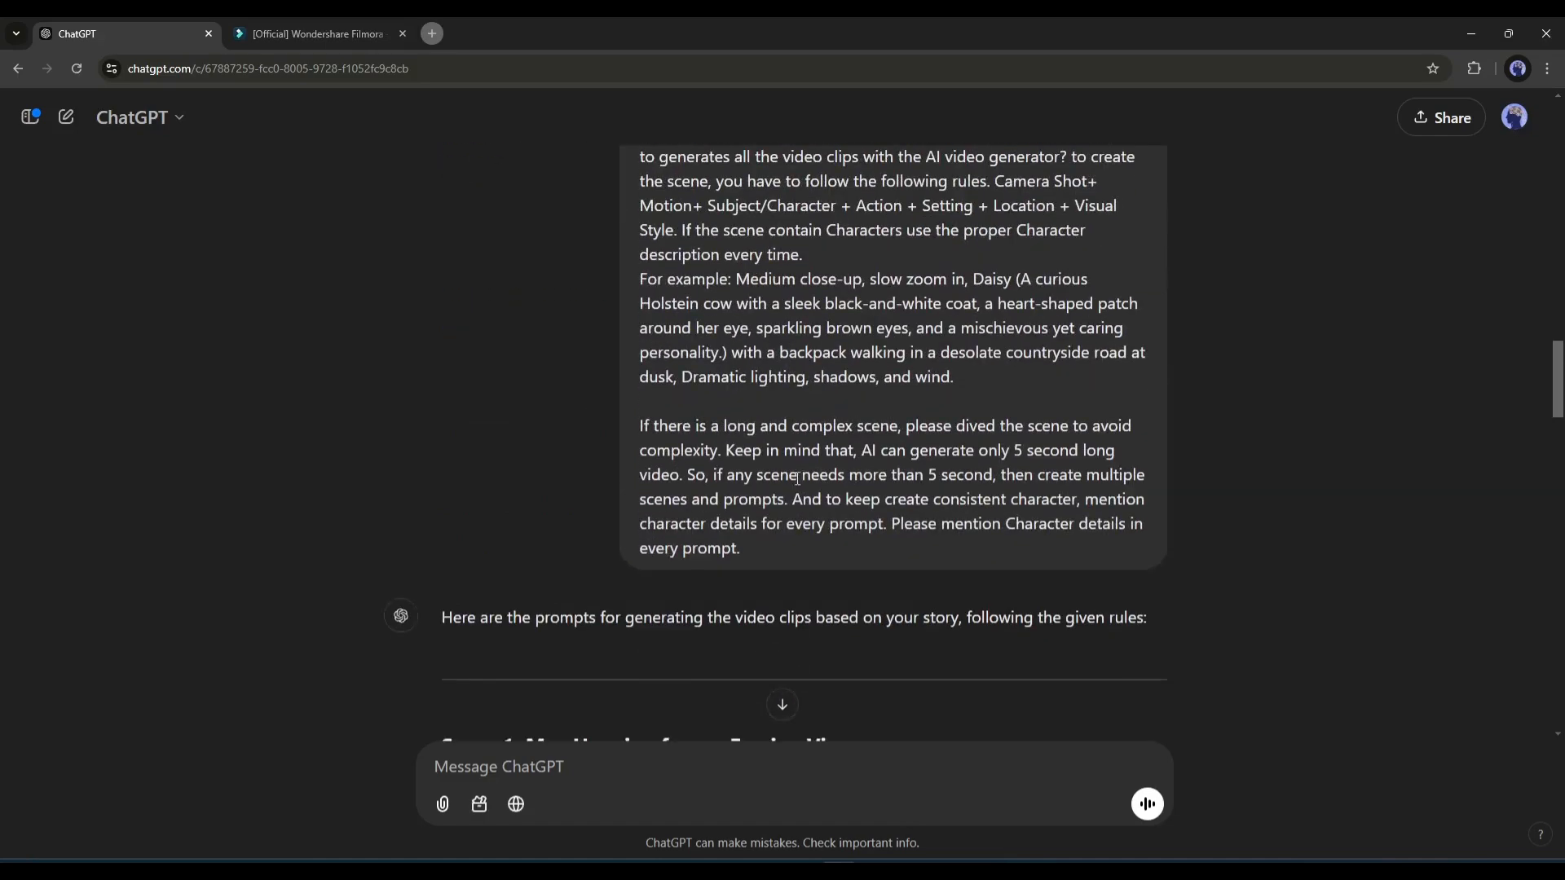
scroll(535, 351, "down", 10)
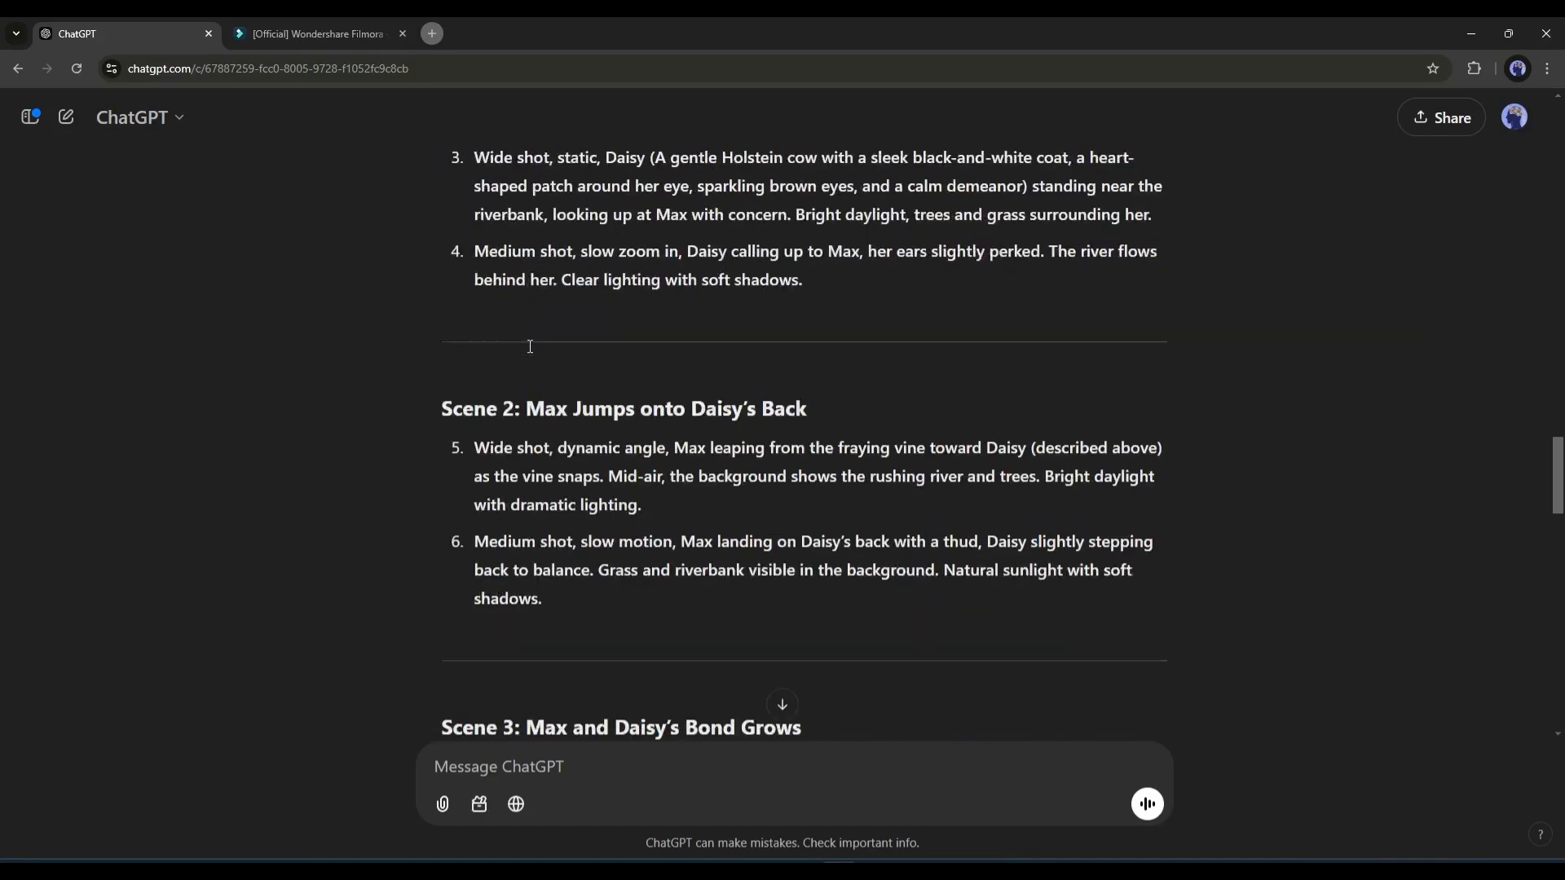
scroll(527, 372, "down", 13)
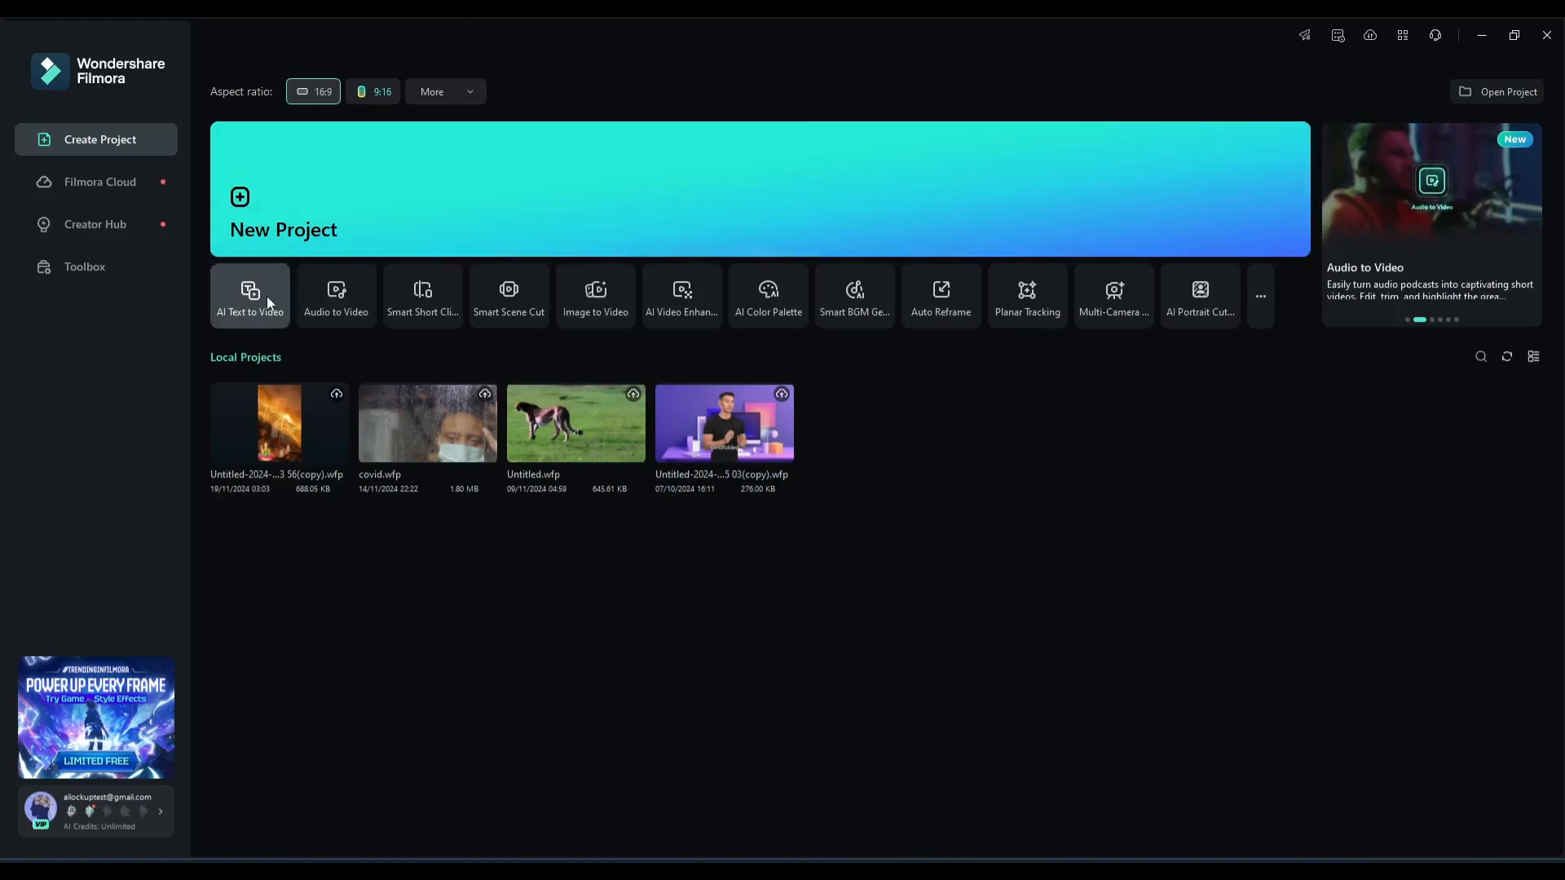
Step: Switch to Wondershare Filmora and create a new short video project with a 9:16 aspect ratio
left_click(1268, 291)
scroll(565, 597, "down", 1)
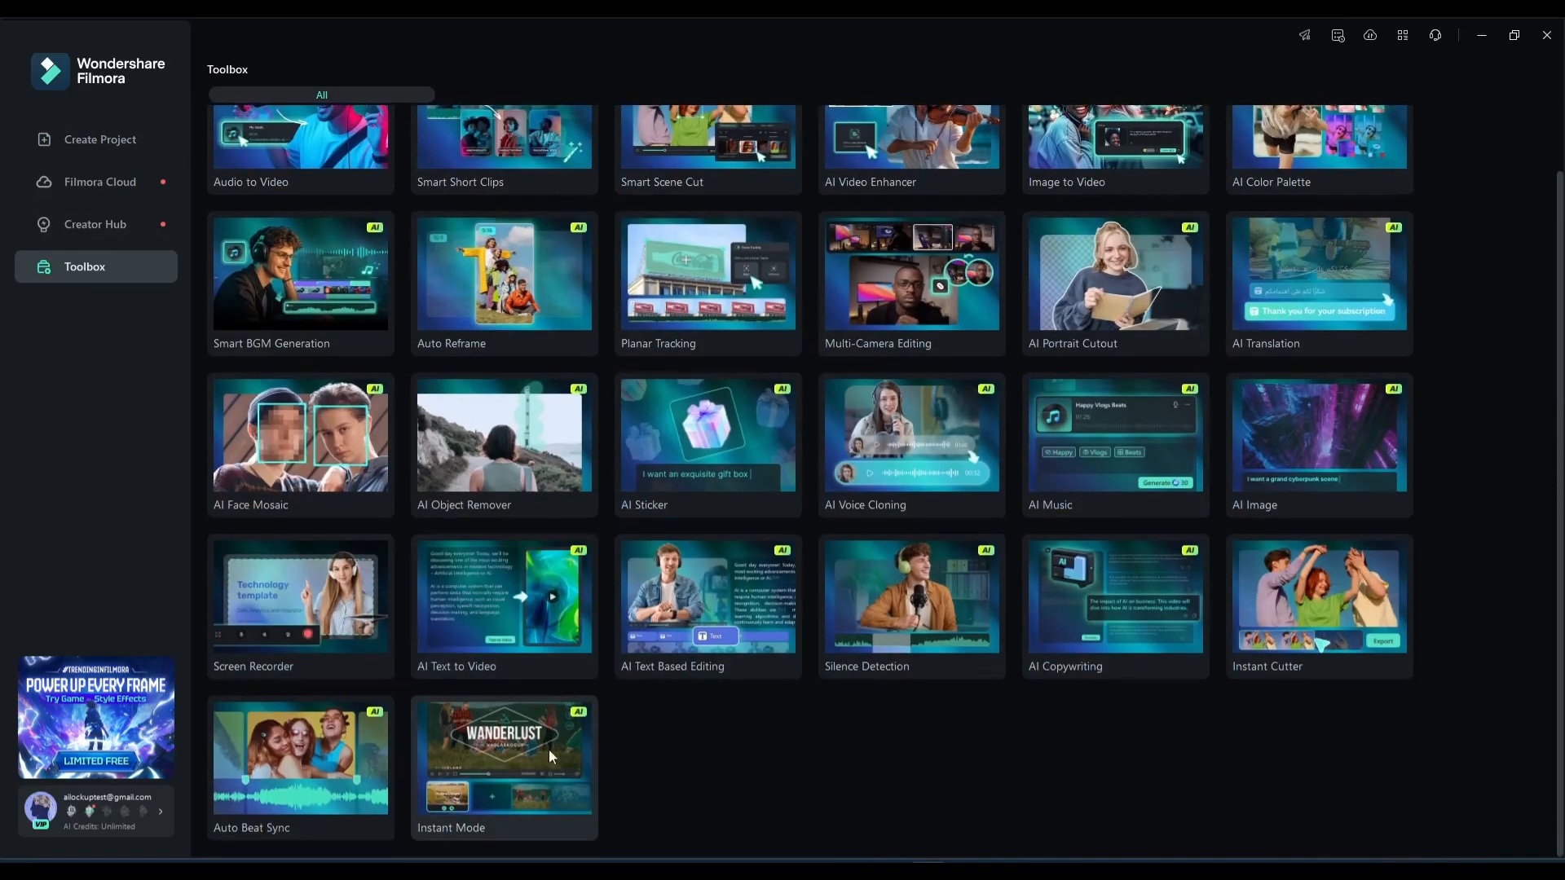
scroll(554, 734, "up", 1)
left_click(99, 139)
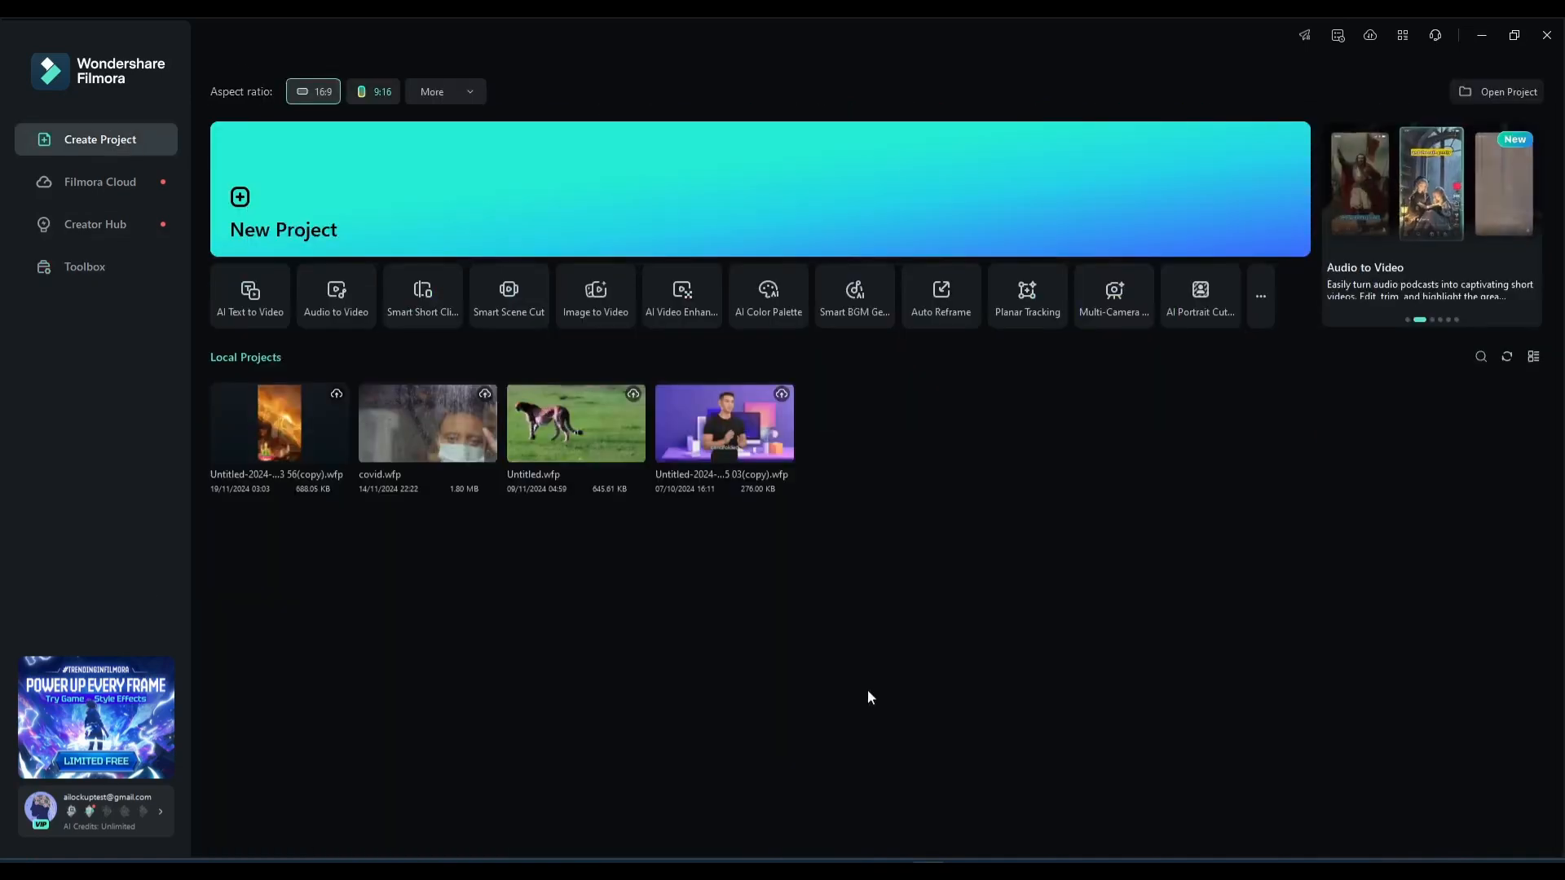
left_click(382, 91)
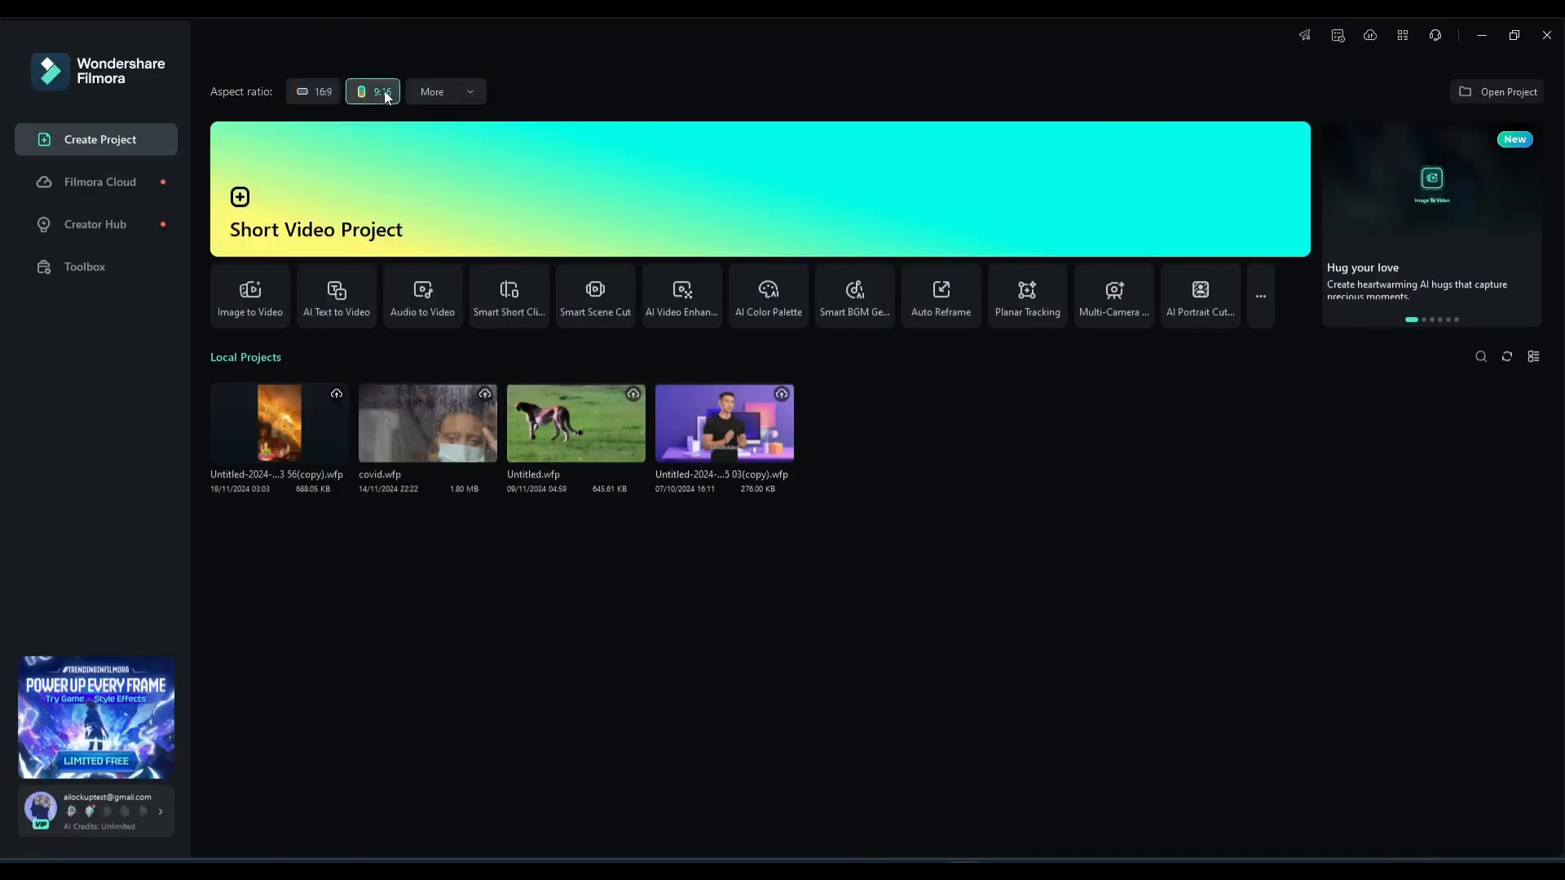
left_click(552, 174)
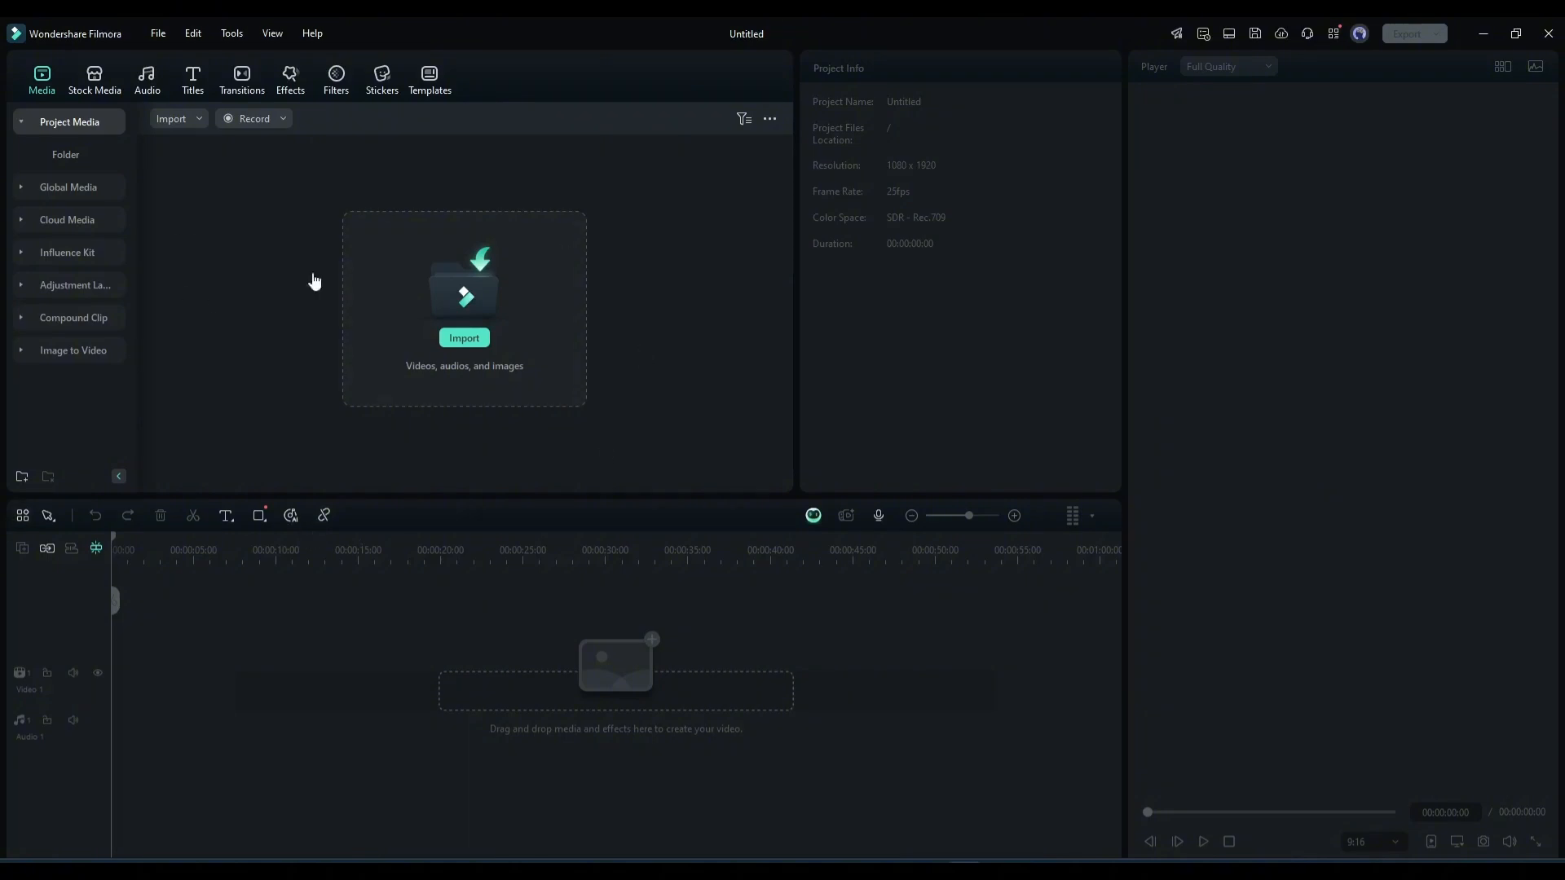
Step: Browse the trending clips in the stock media library
left_click(89, 79)
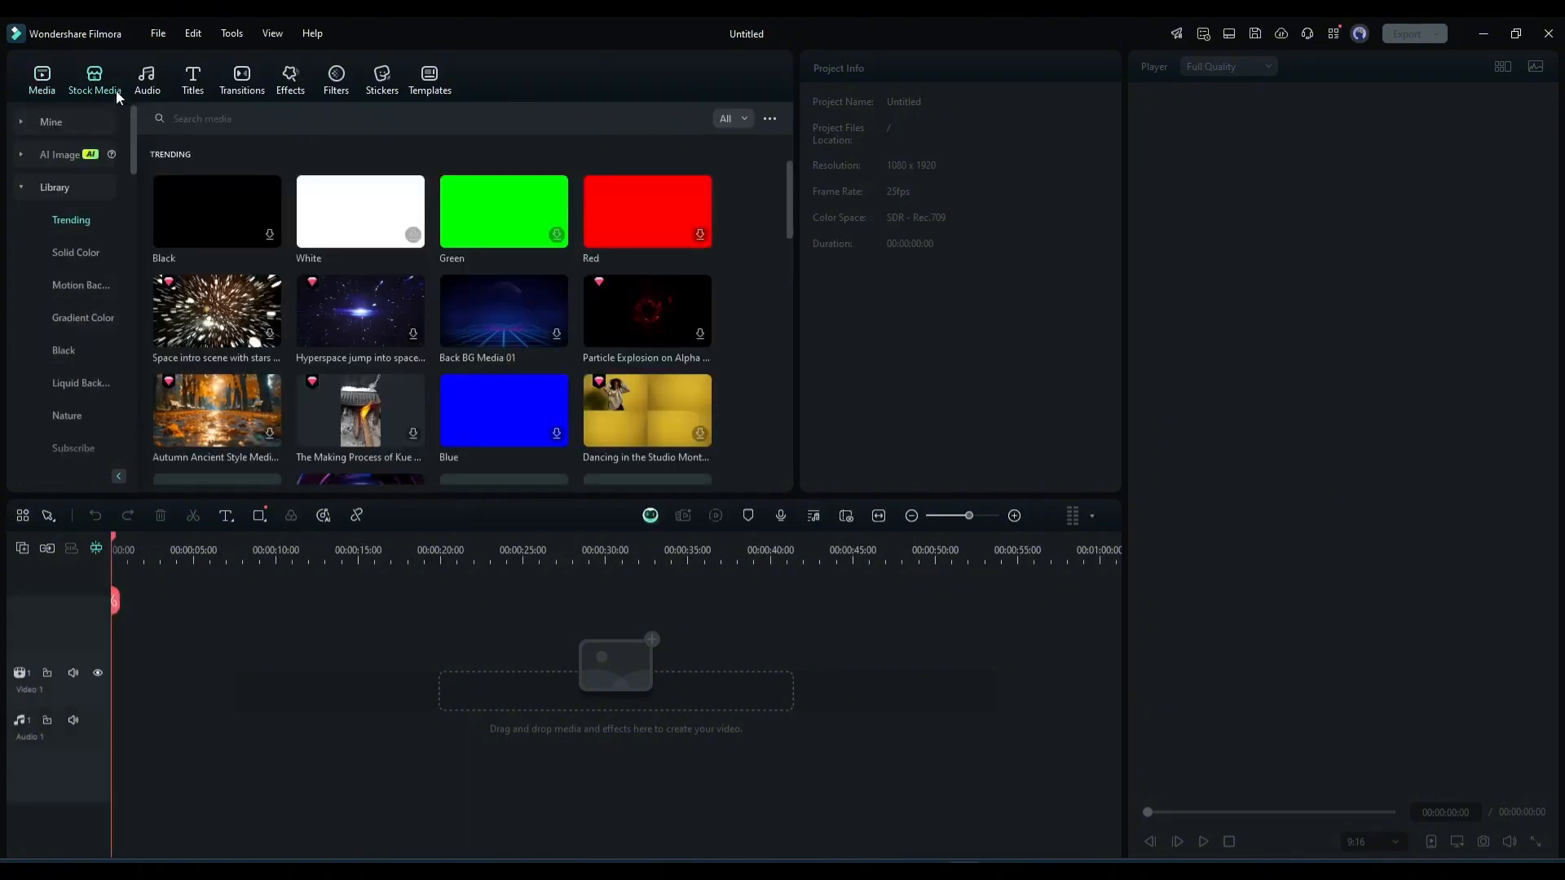
scroll(364, 249, "down", 10)
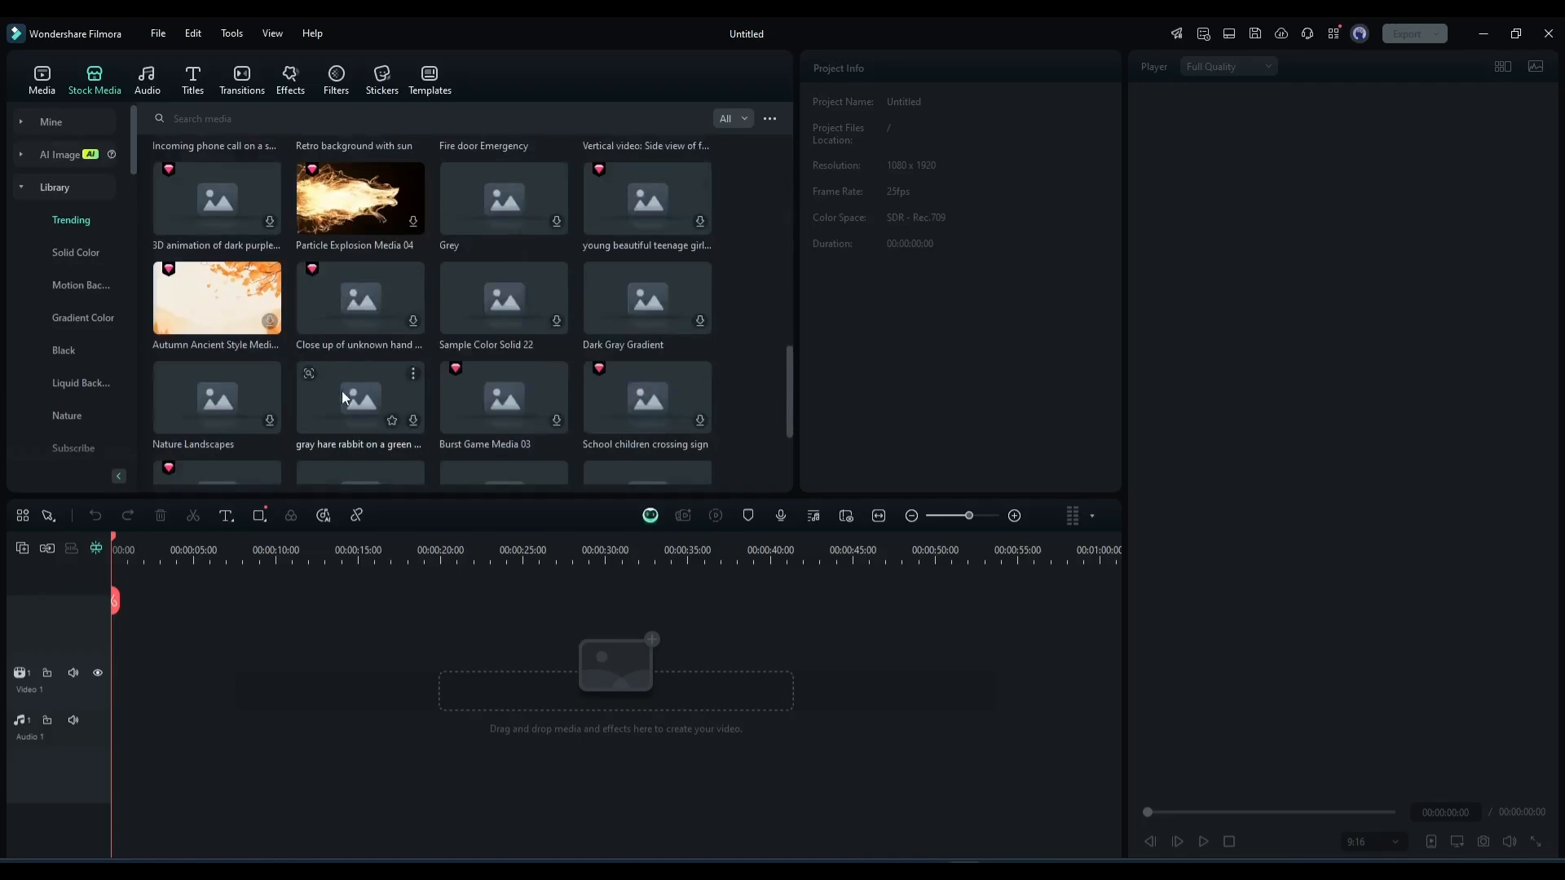
scroll(340, 397, "up", 4)
scroll(340, 390, "up", 3)
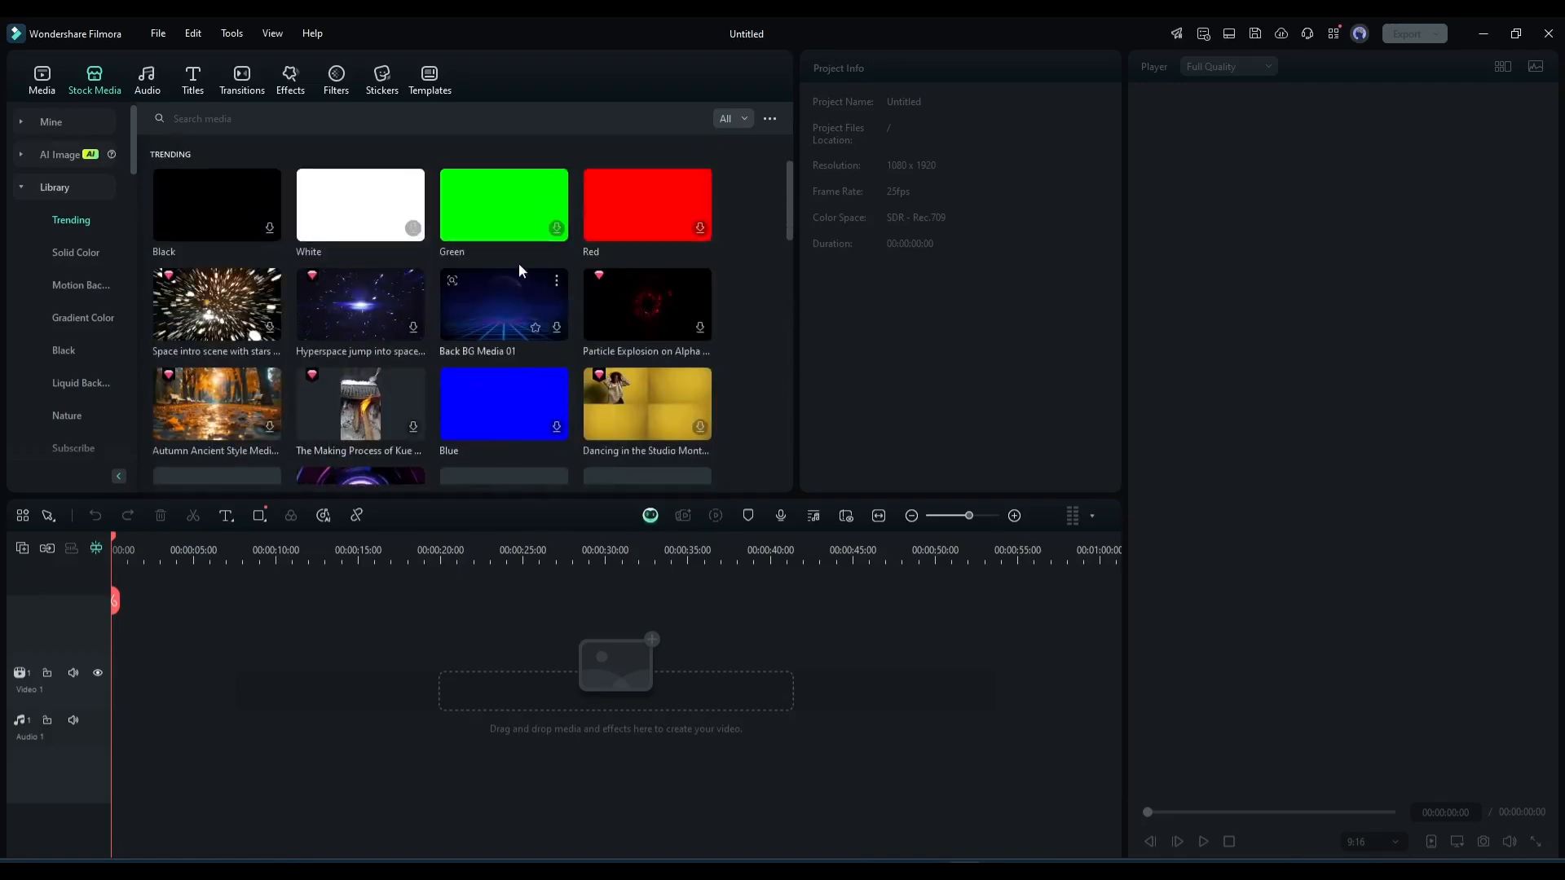
scroll(476, 321, "down", 1)
scroll(452, 307, "down", 6)
scroll(452, 306, "up", 8)
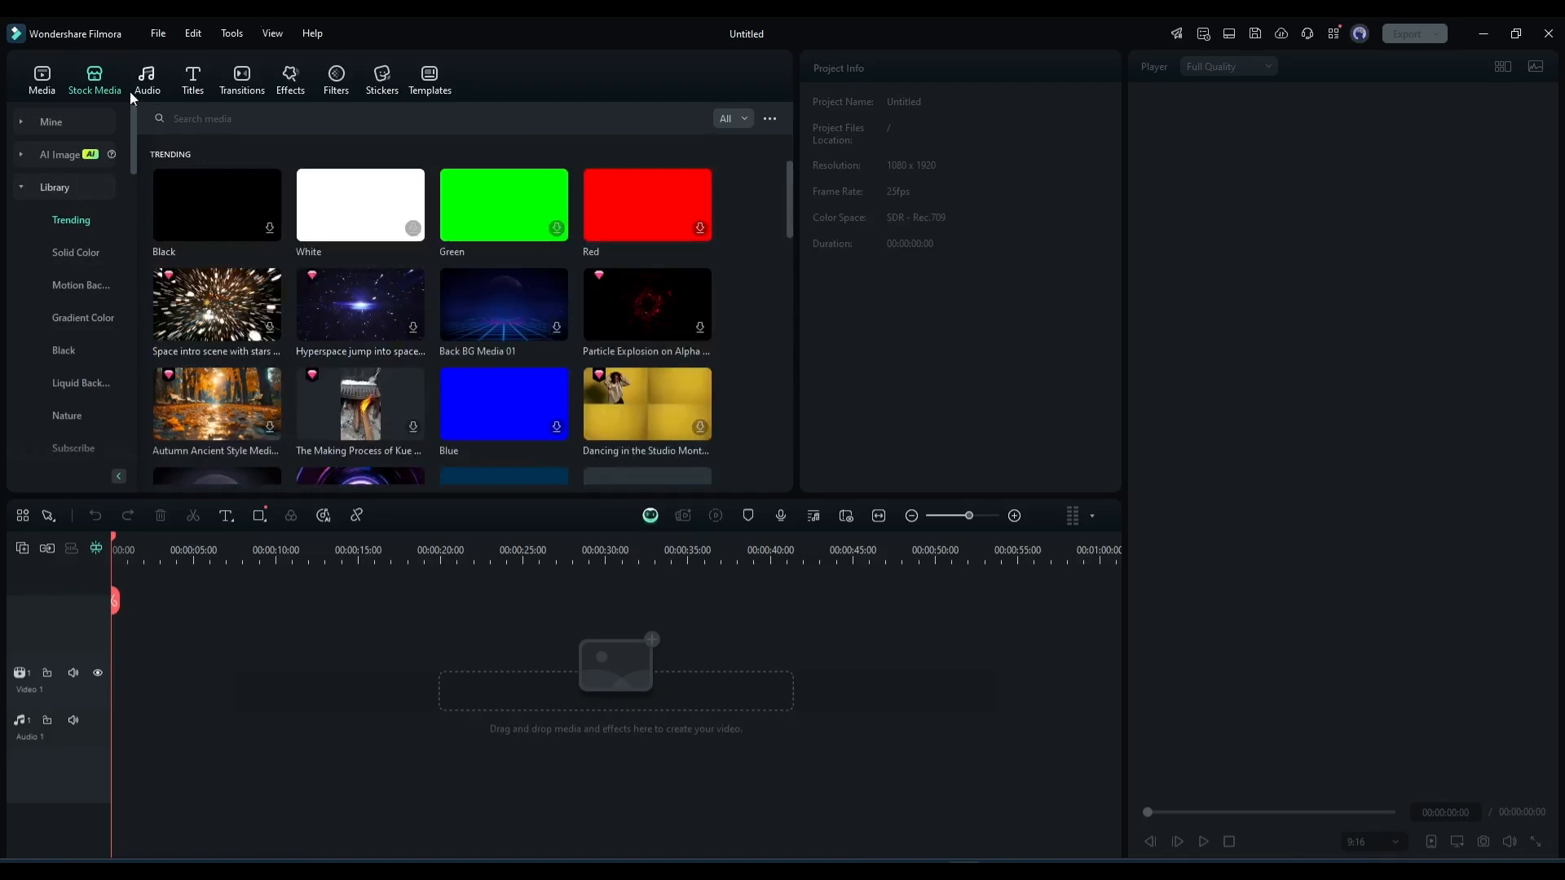
Step: Enter an AI Image prompt describing Daisy, a gentle Holstein cow, grazing peacefully in a lush green pasture under a warm orange sunset
left_click(65, 155)
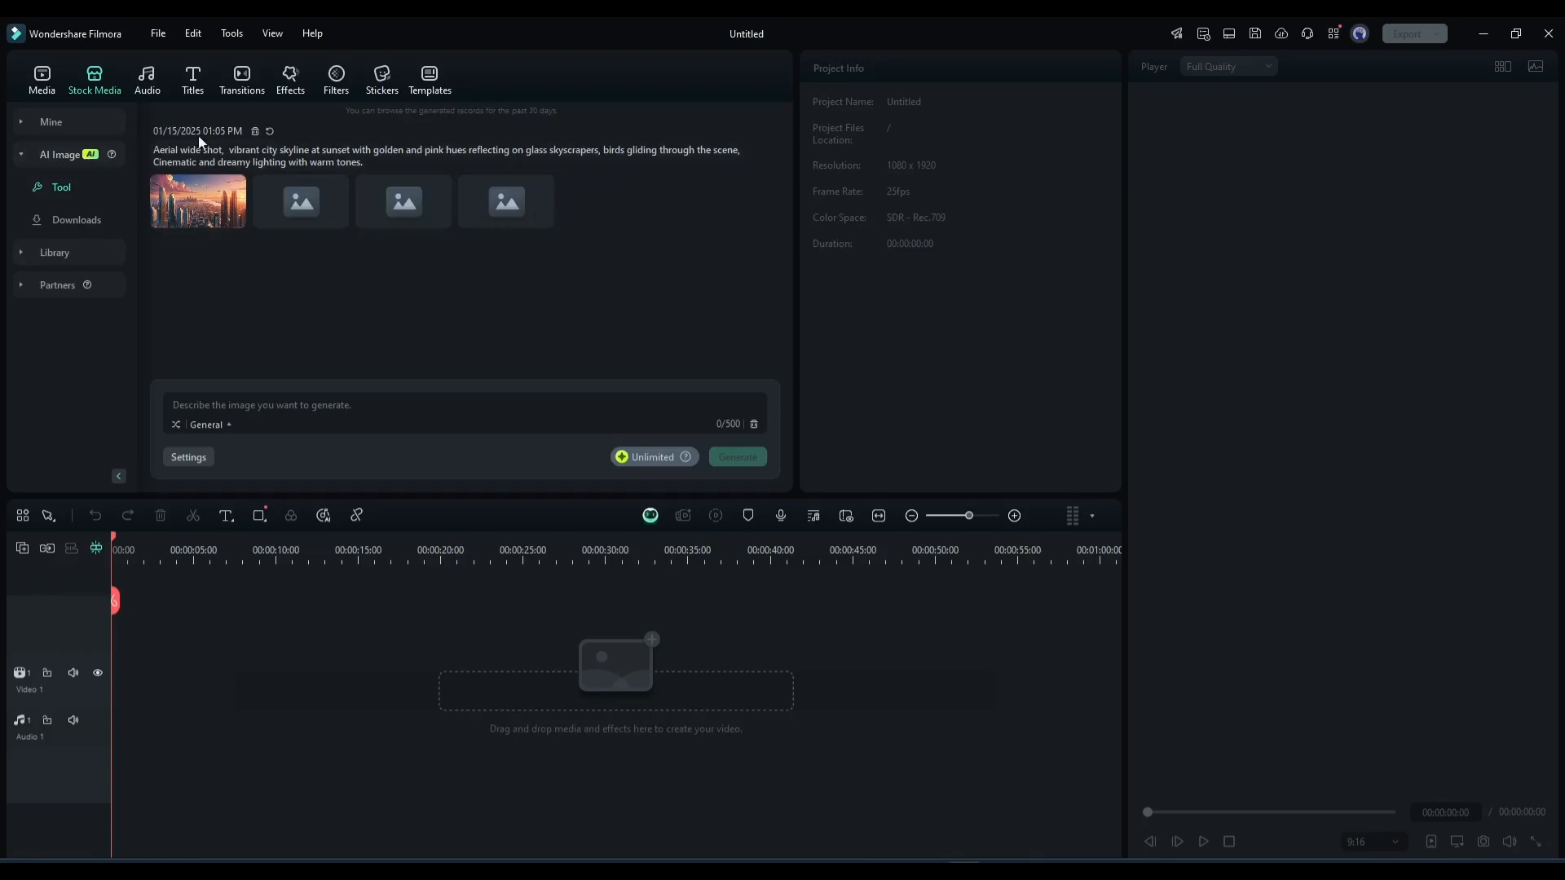
left_click(342, 432)
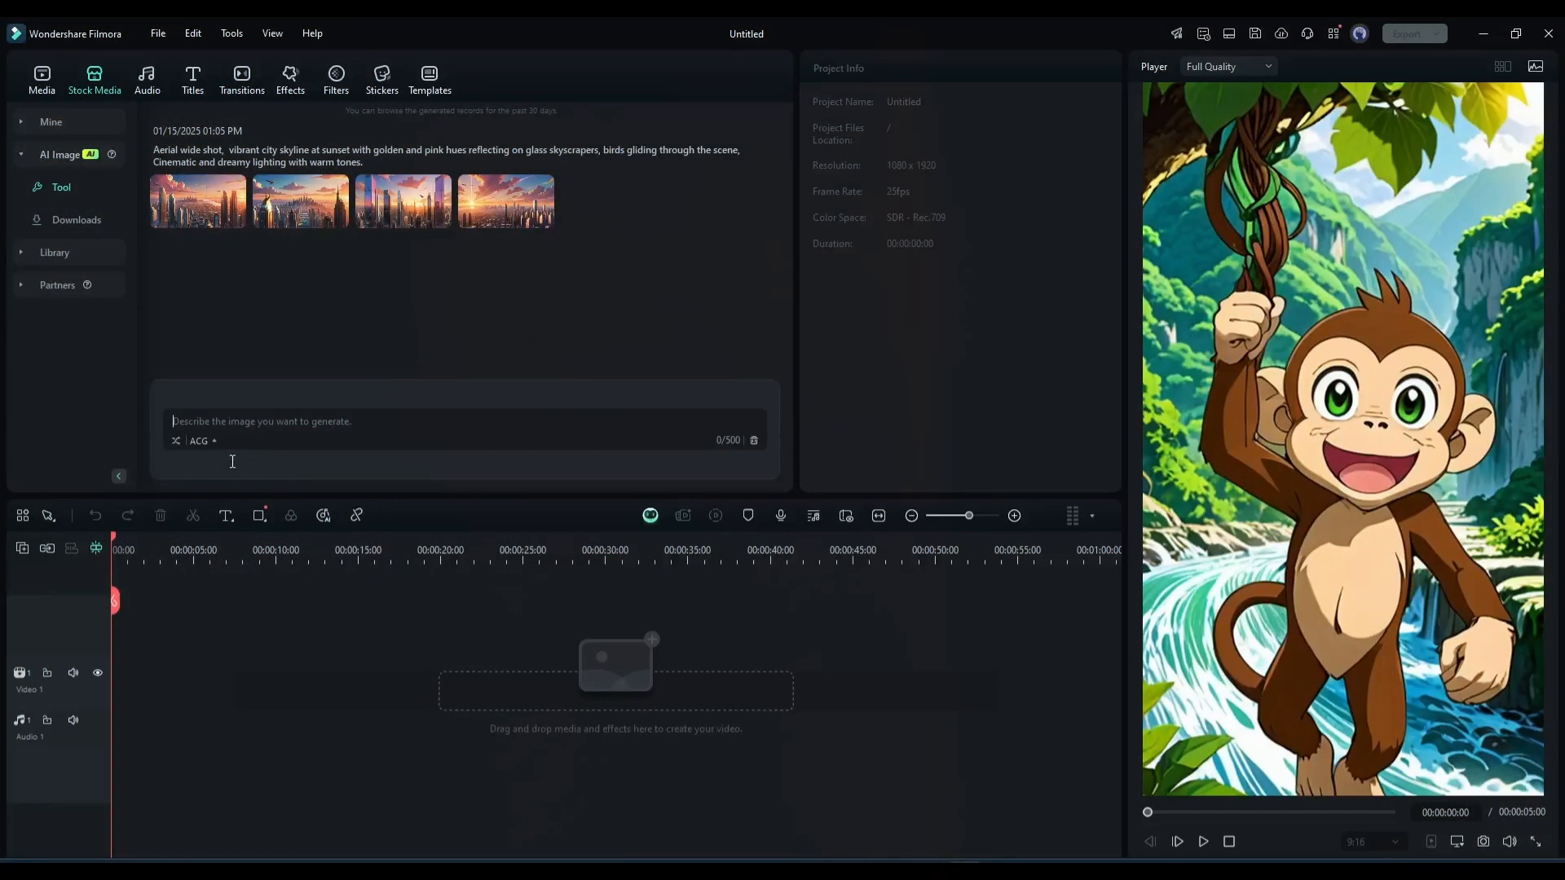
type("Daisy (A gentle Holstein cow with a soft white coat and large black spots, calm brown eyes, and a curious expression) grazing peacefully in a lush green pasture under a warm orange sunset, with her herd scattered in the background, gentle wind moving the grass, tranquil and serene.")
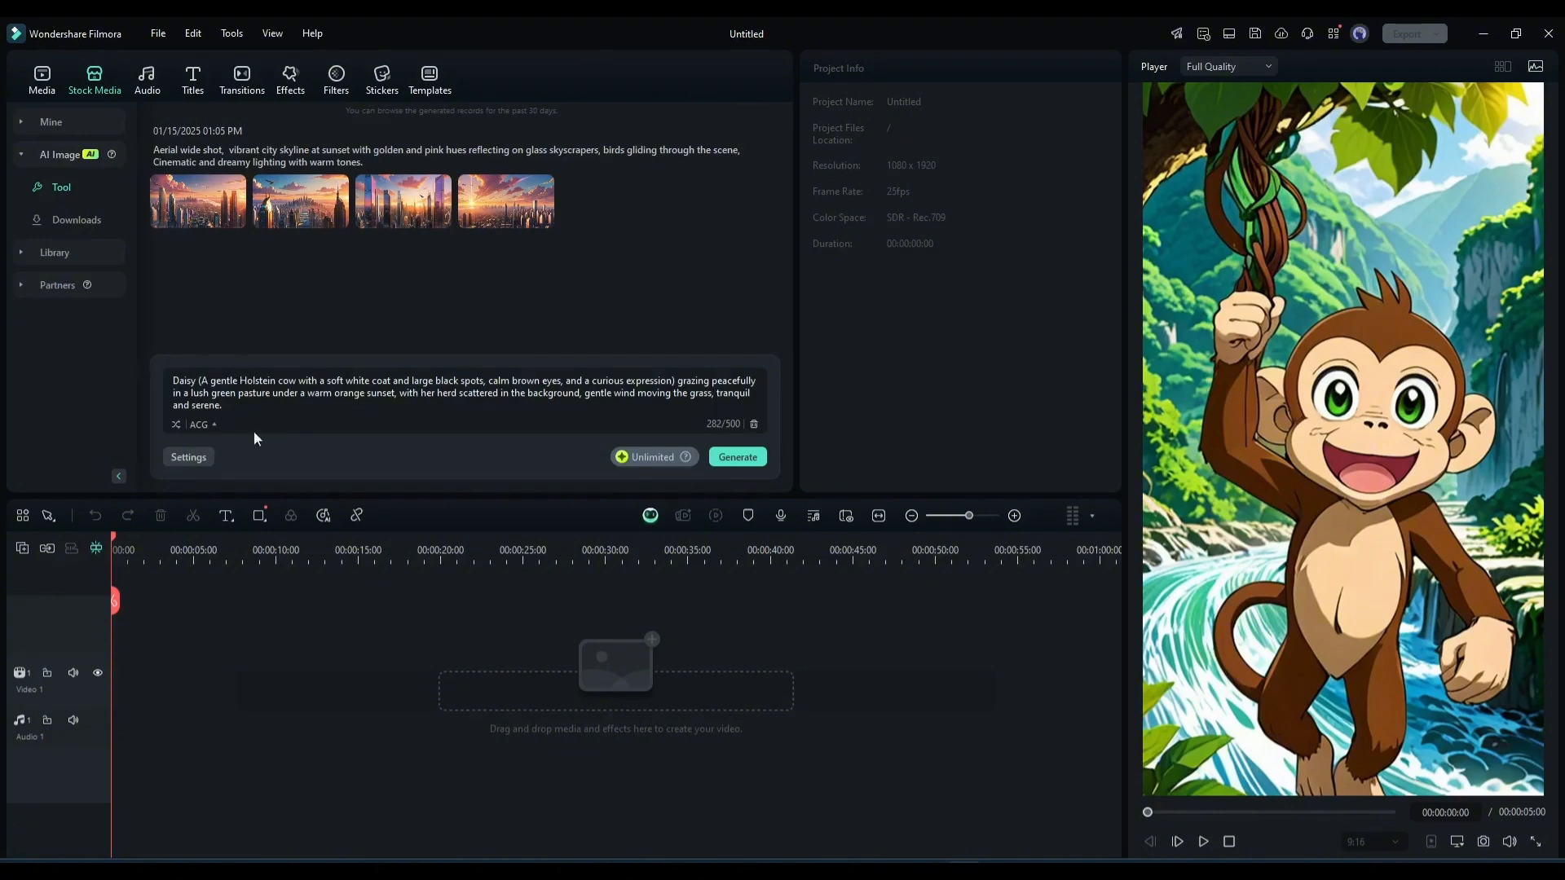
Step: Look through the available image styles and choose ACG for the pasture image
left_click(199, 424)
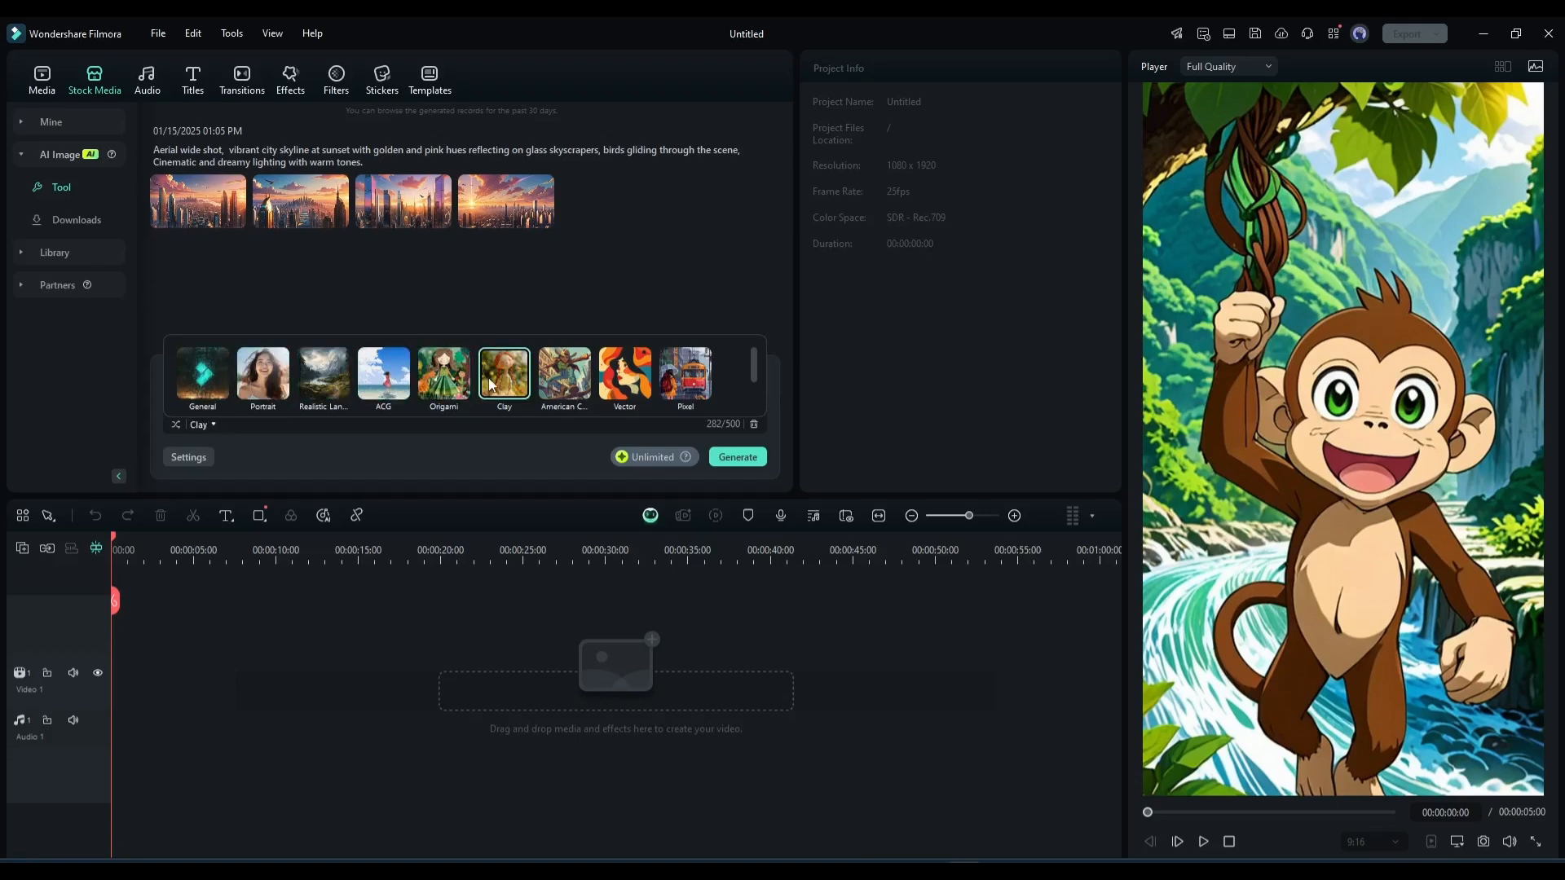
left_click(695, 385)
scroll(644, 388, "down", 2)
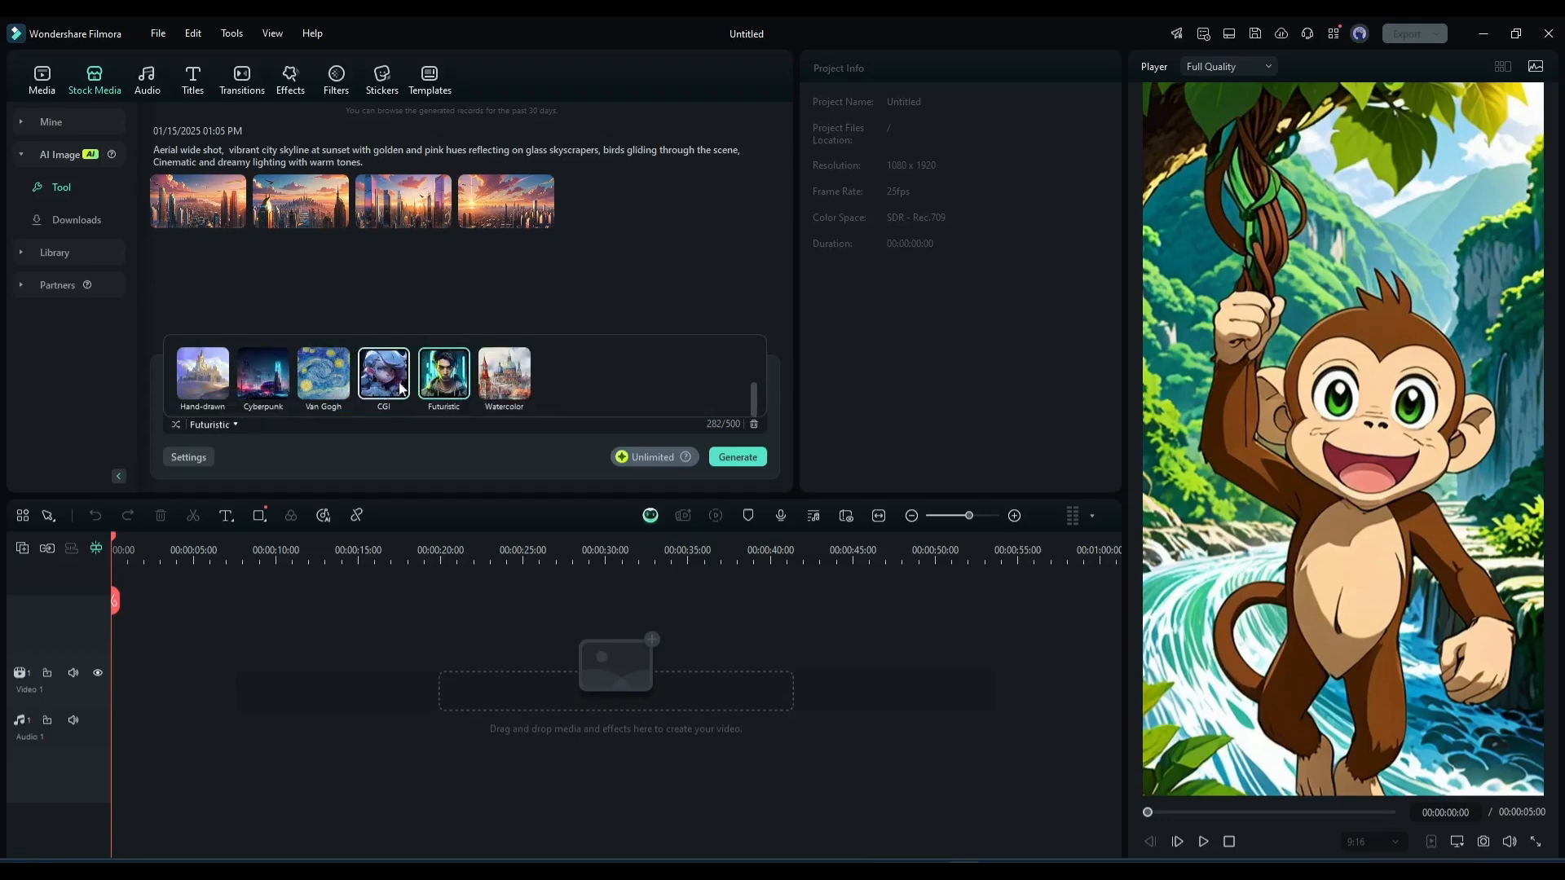
scroll(285, 385, "up", 2)
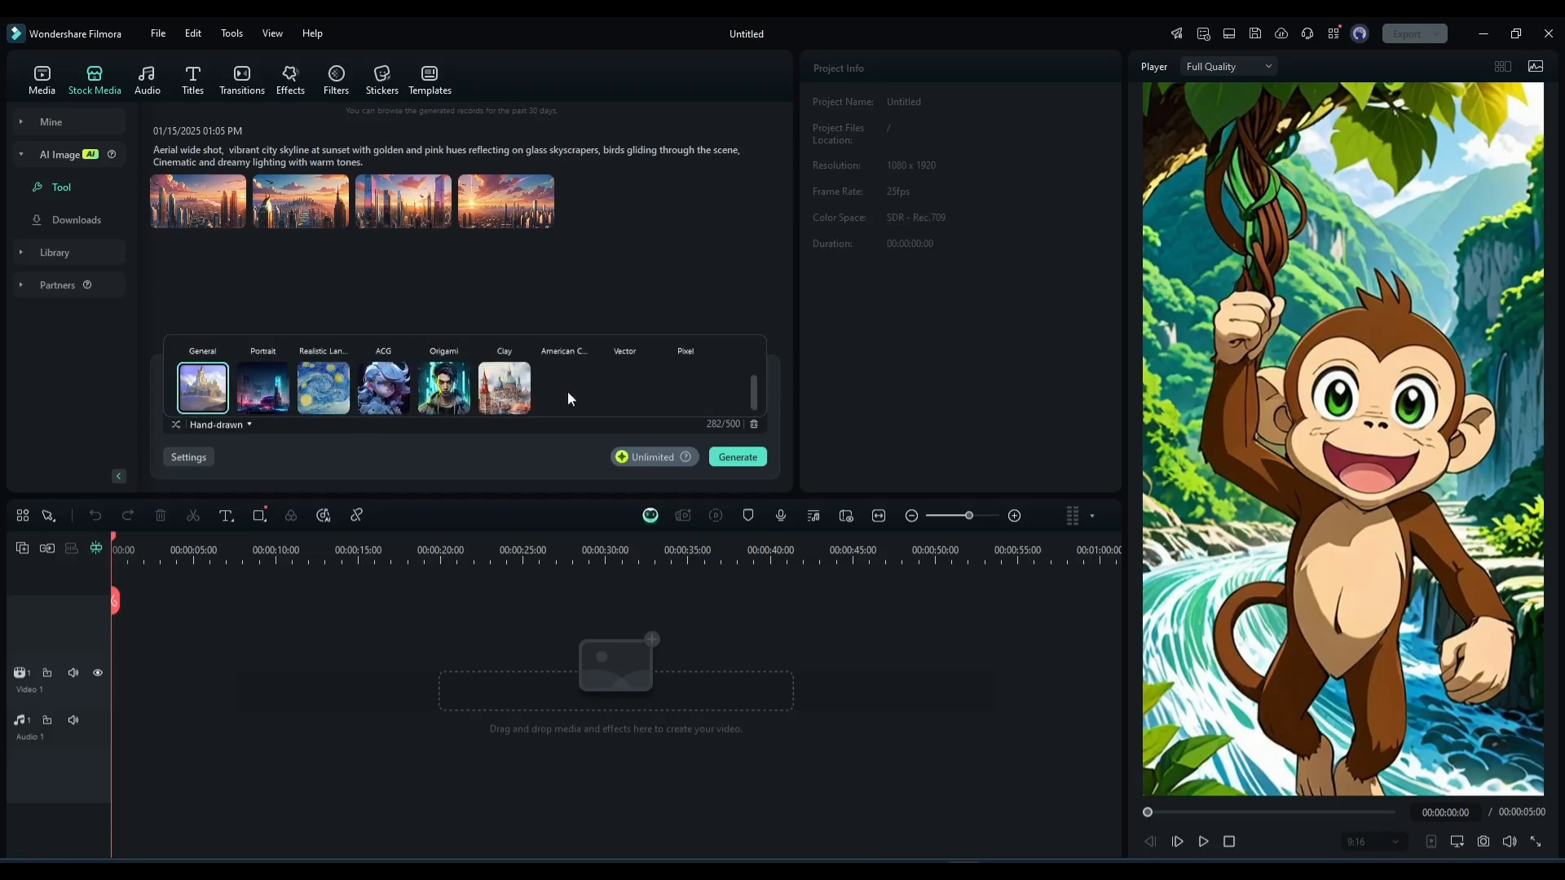
left_click(383, 373)
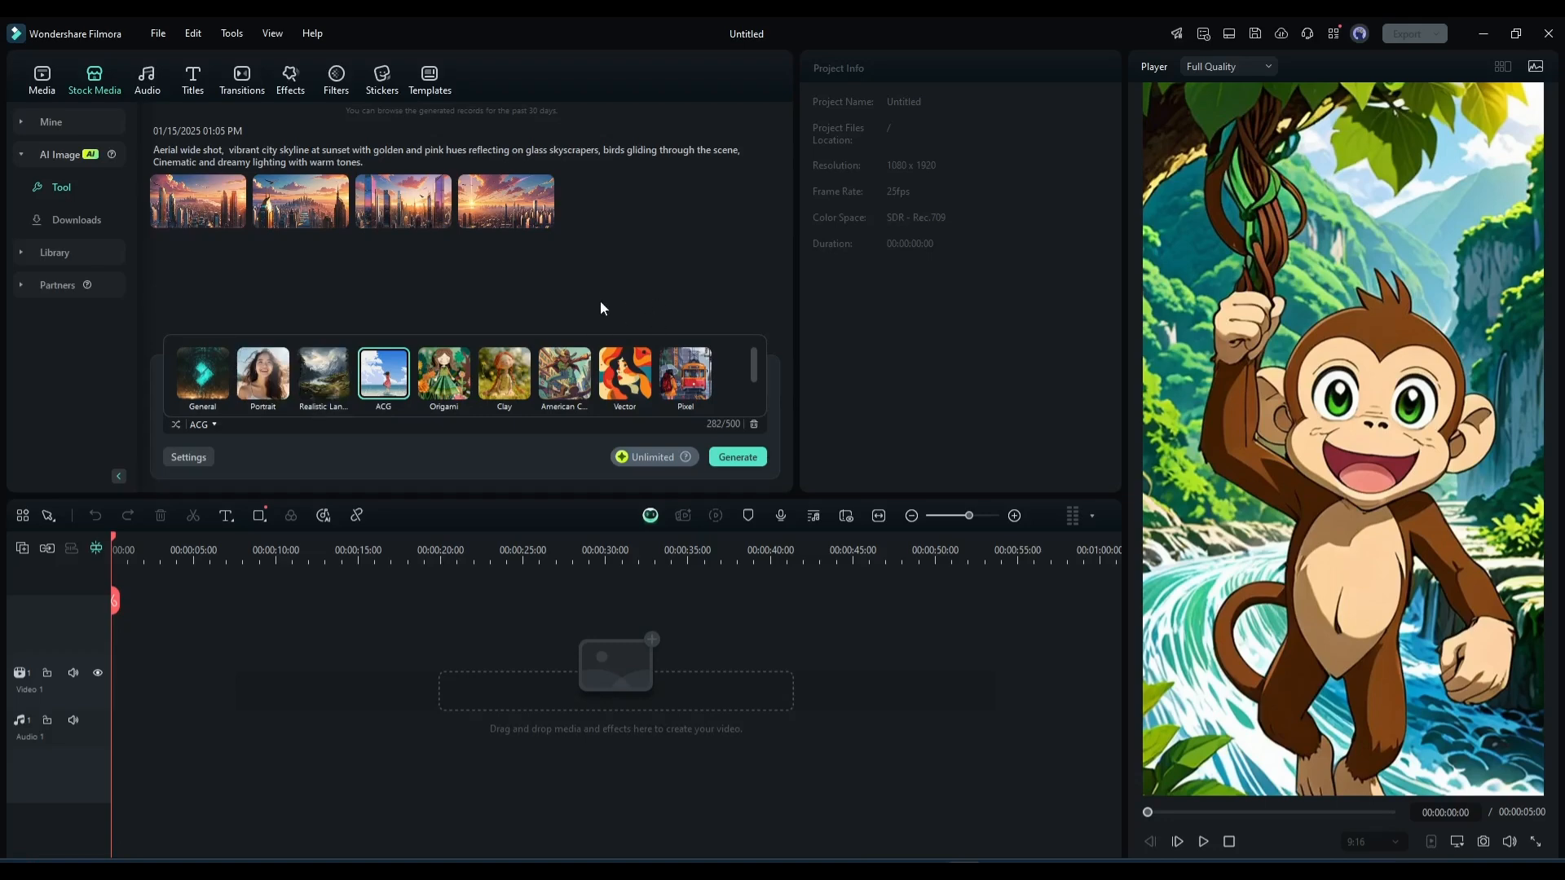
Step: Set the image aspect ratio to 9:16 and generate the pasture images
left_click(199, 459)
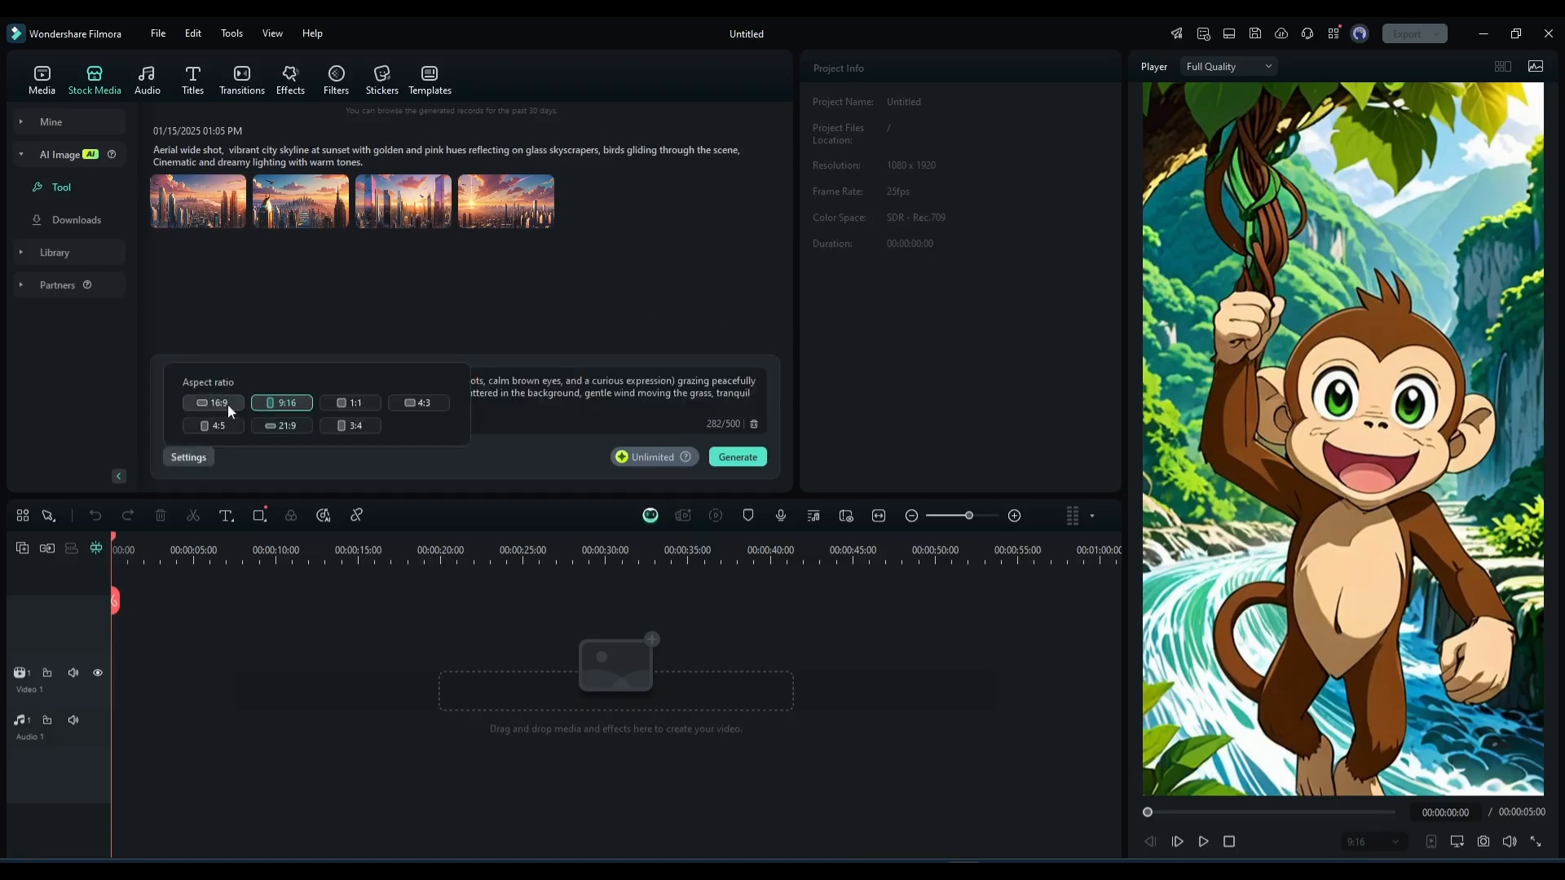
left_click(296, 403)
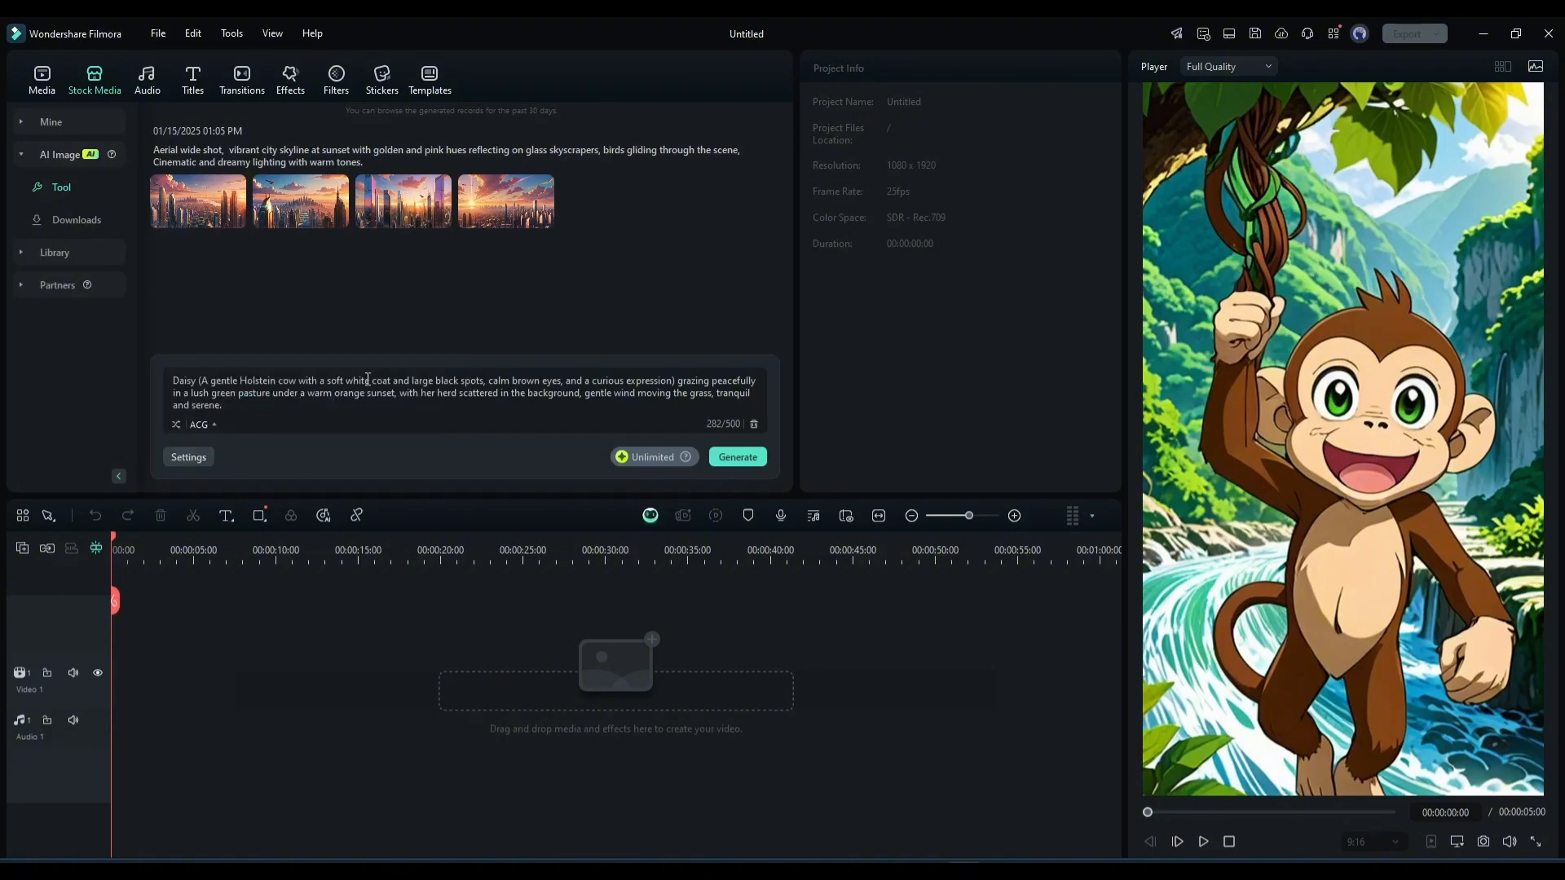
left_click(201, 458)
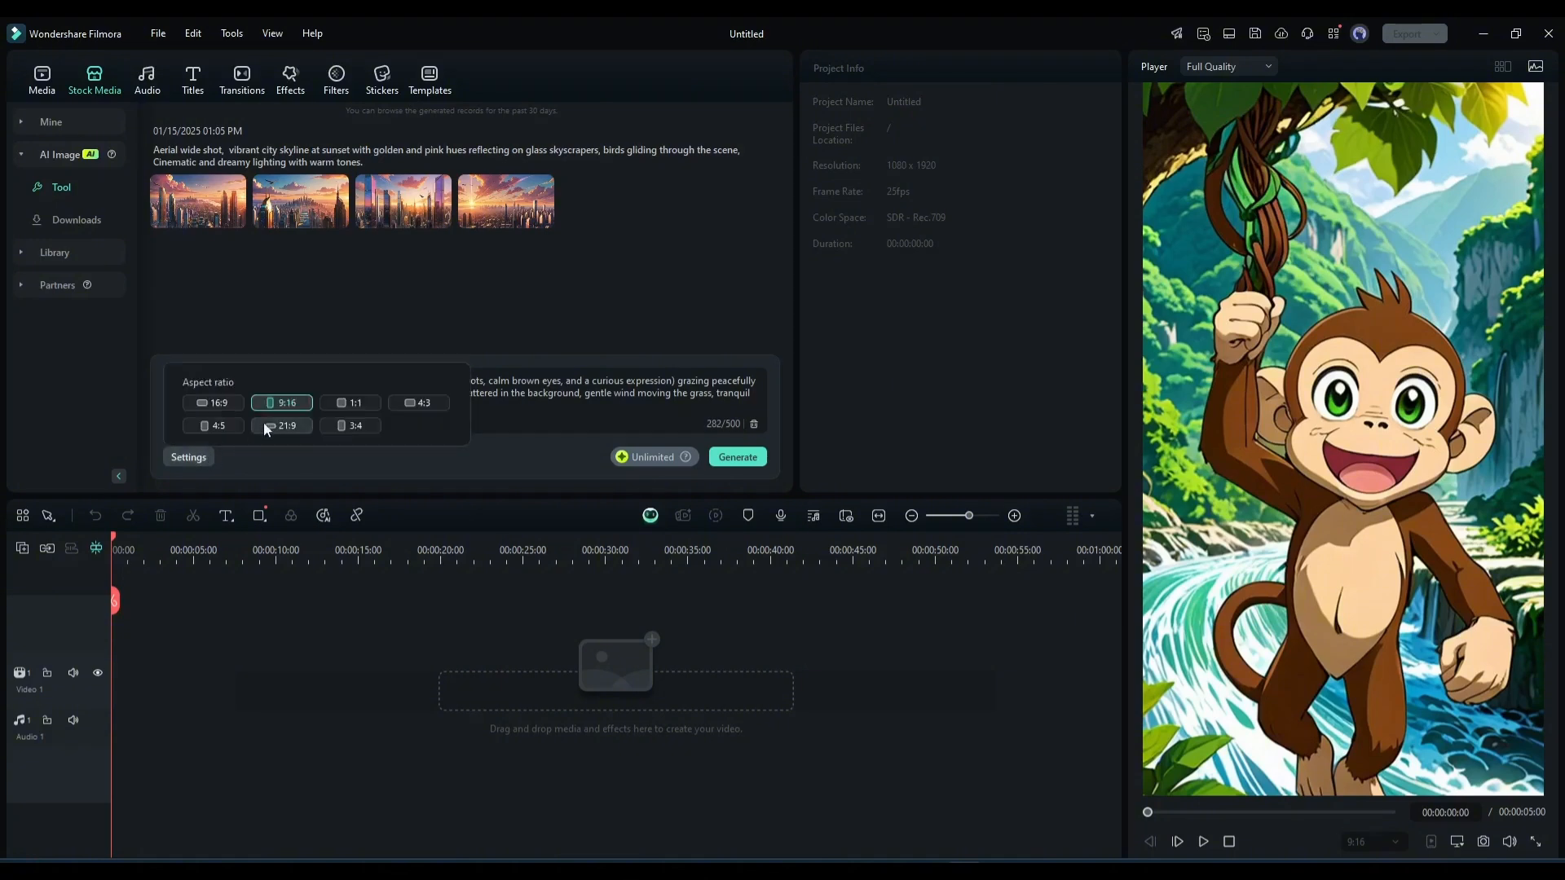
left_click(737, 454)
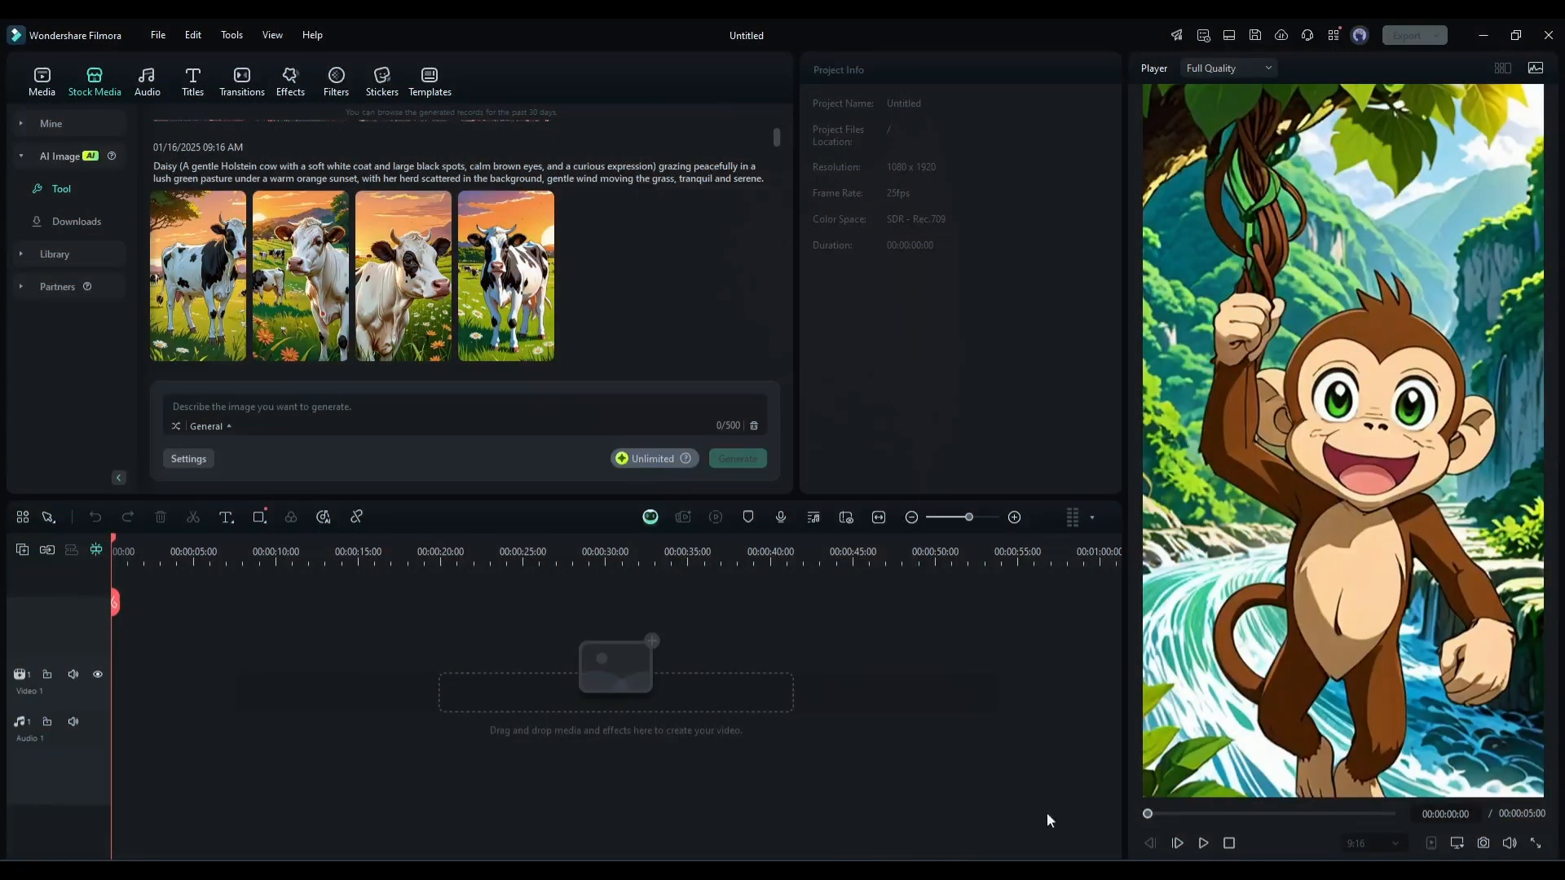
Step: Preview the generated pasture images of the cow to compare them
left_click(203, 262)
left_click(300, 277)
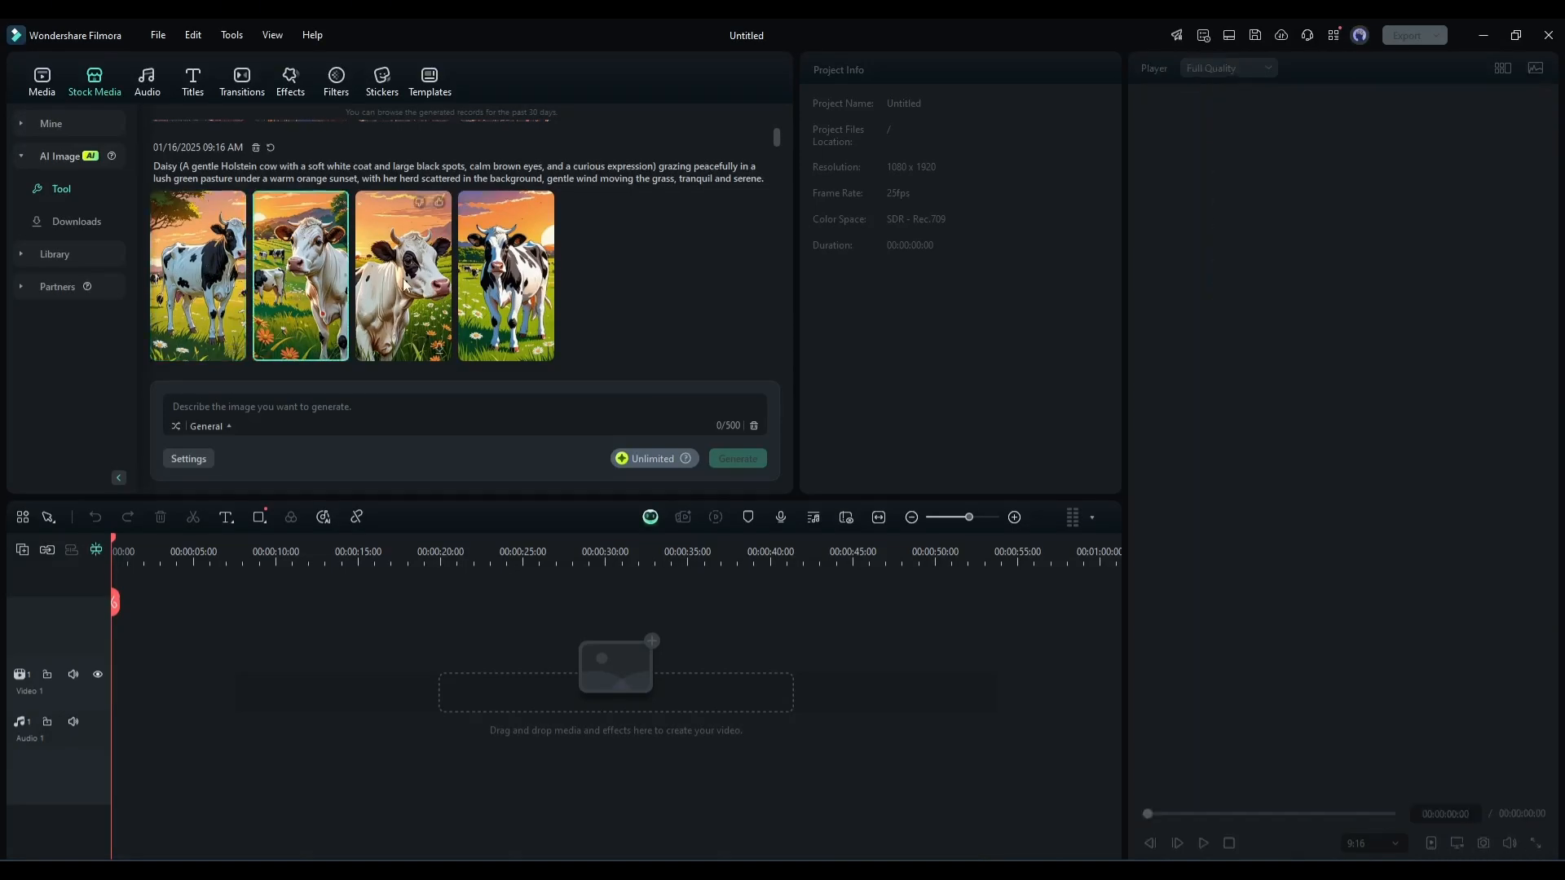
left_click(530, 291)
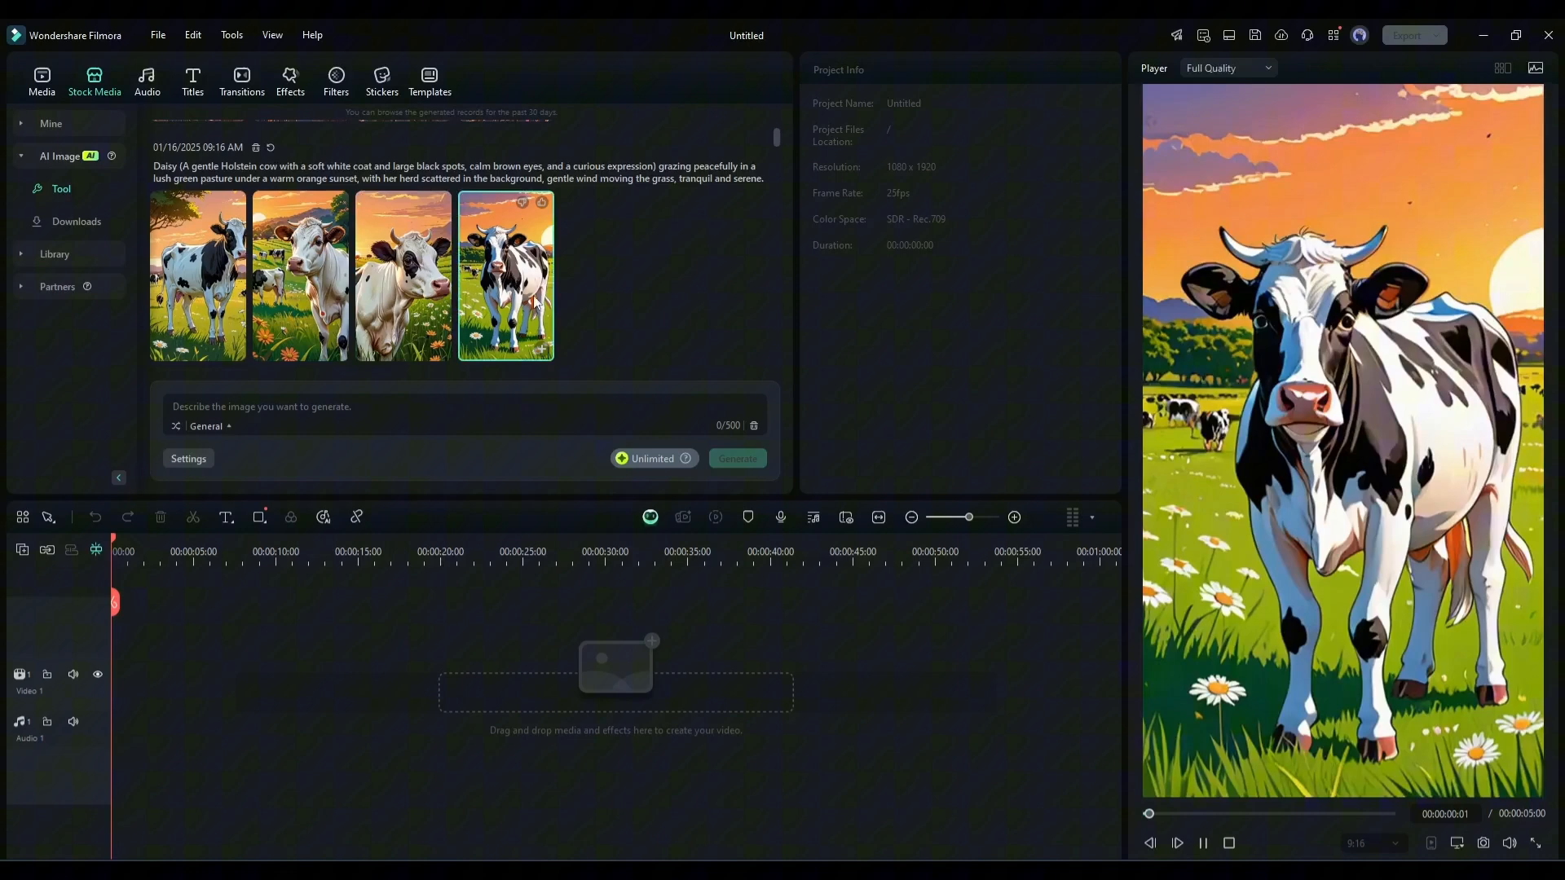
left_click(639, 289)
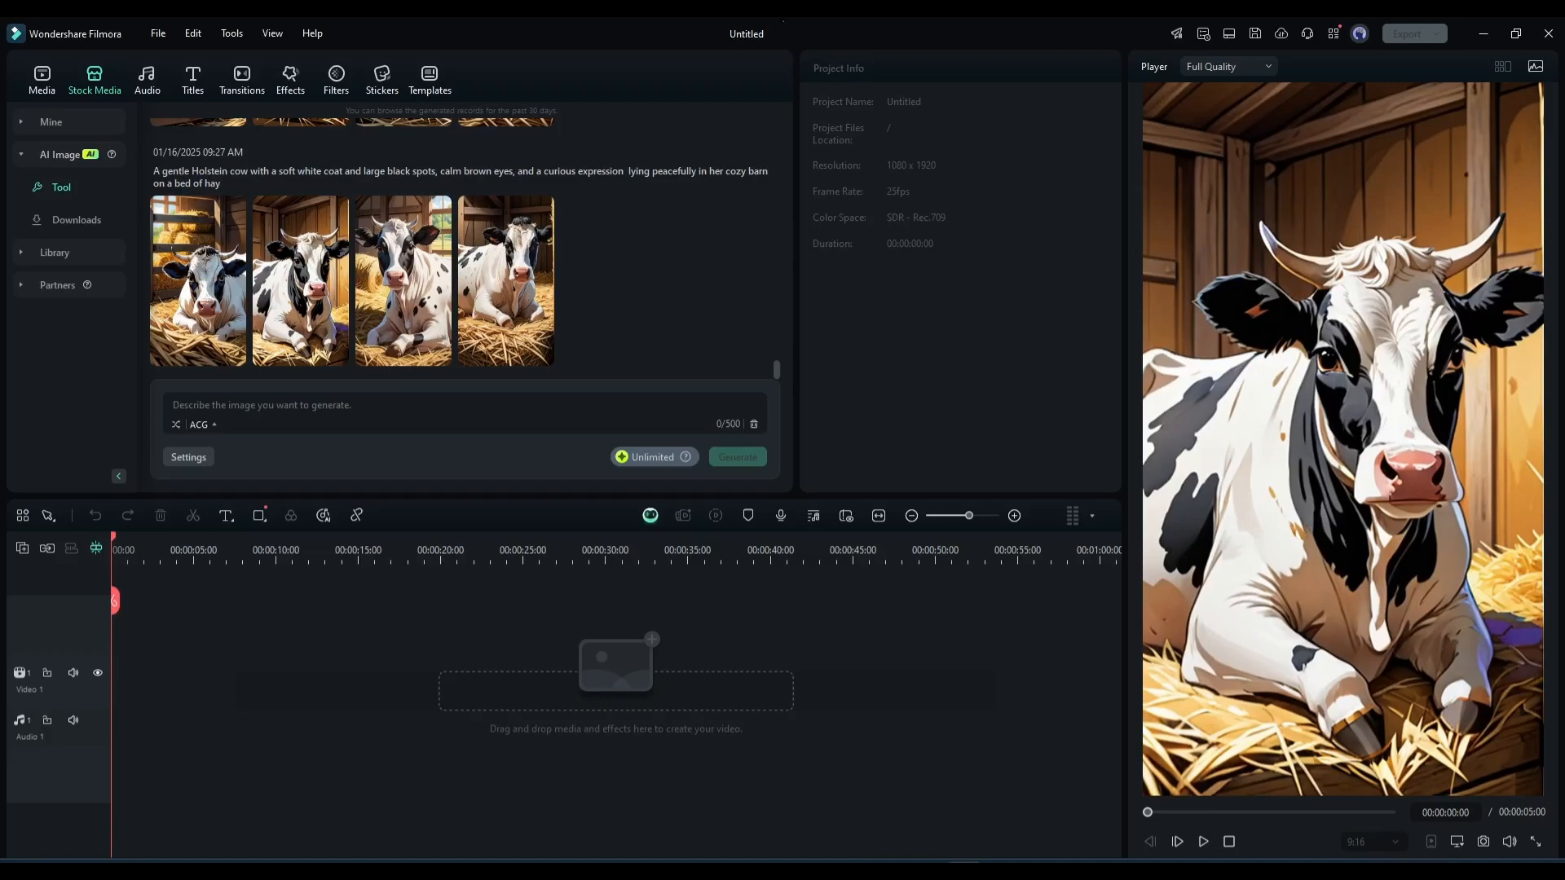
Step: Switch to ChatGPT and copy the Clip 6 description of Daisy bending her head to sniff a bright yellow flower
left_click(66, 216)
scroll(591, 334, "down", 5)
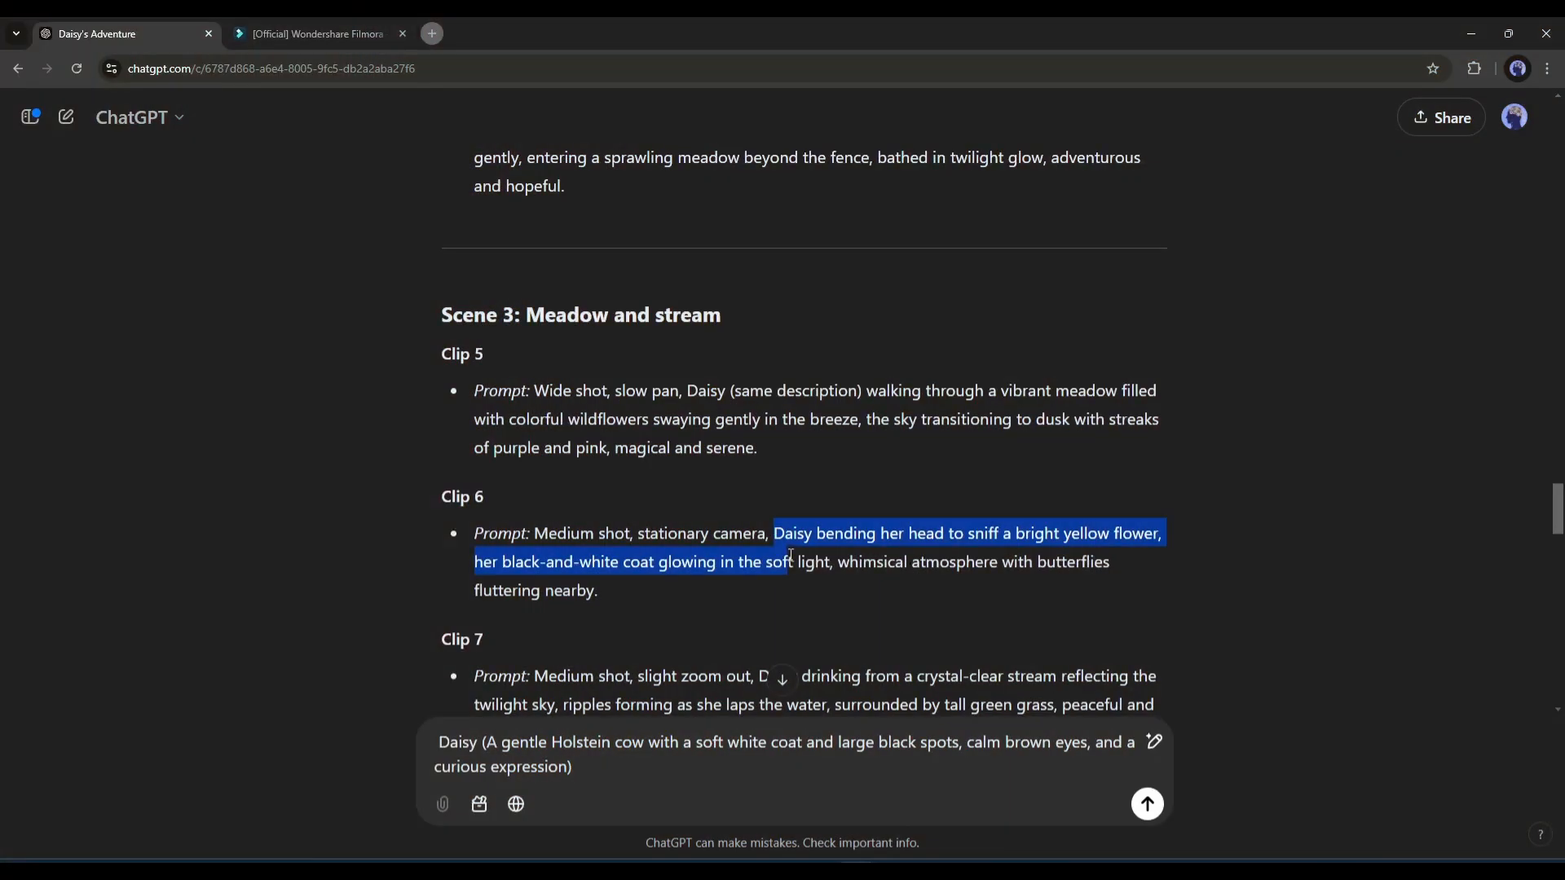
left_click_drag(815, 533, 599, 590)
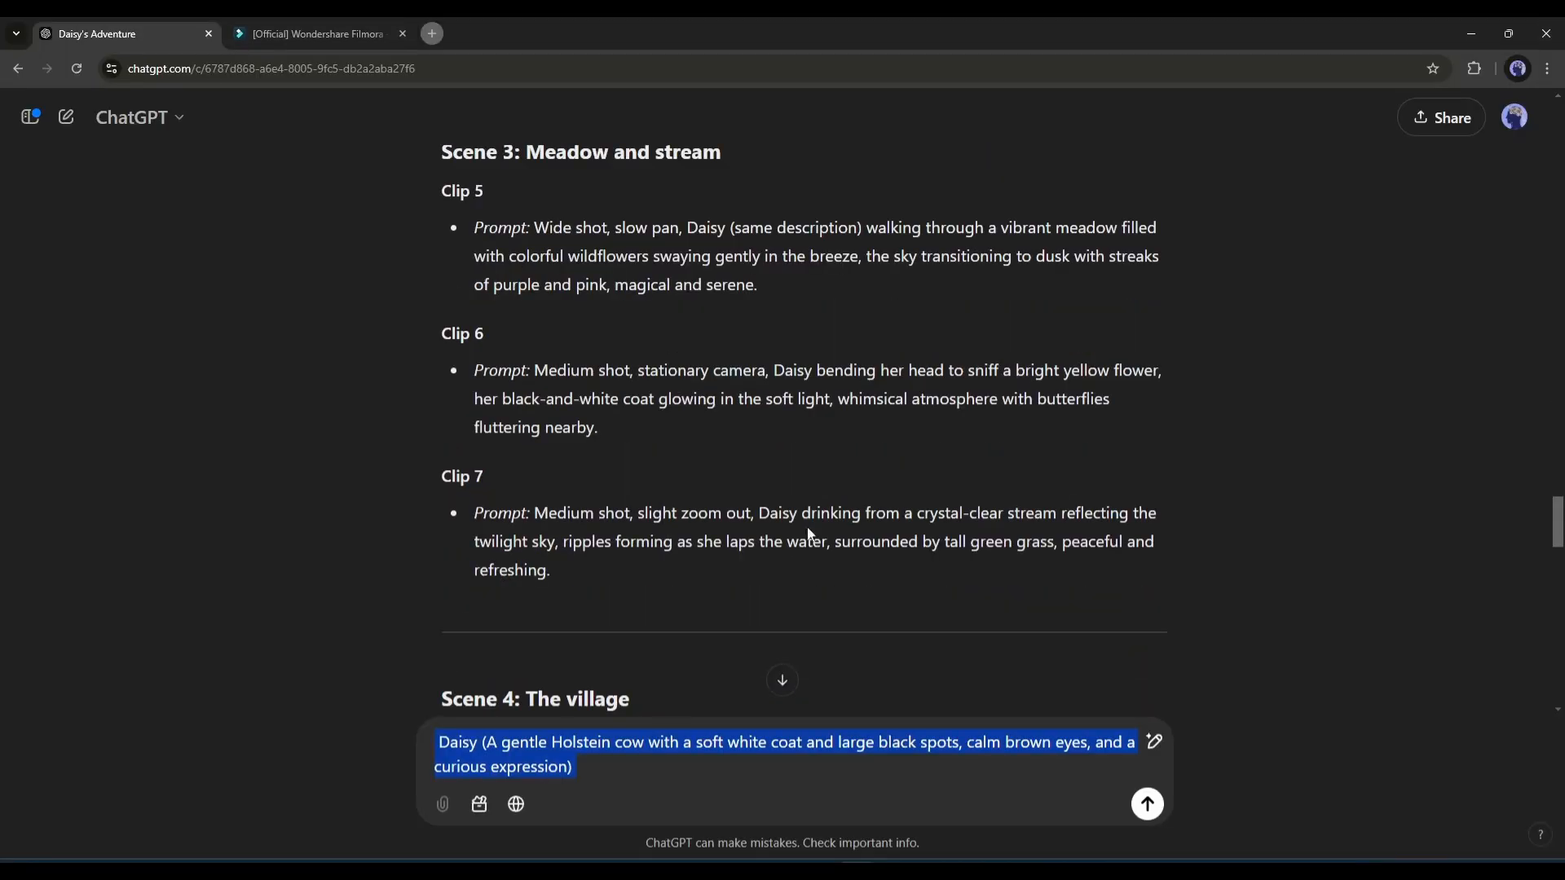
Step: Generate ACG images in Filmora from the Clip 7 crystal-clear stream description and the Clip 8 quaint village square description
left_click_drag(800, 514, 500, 568)
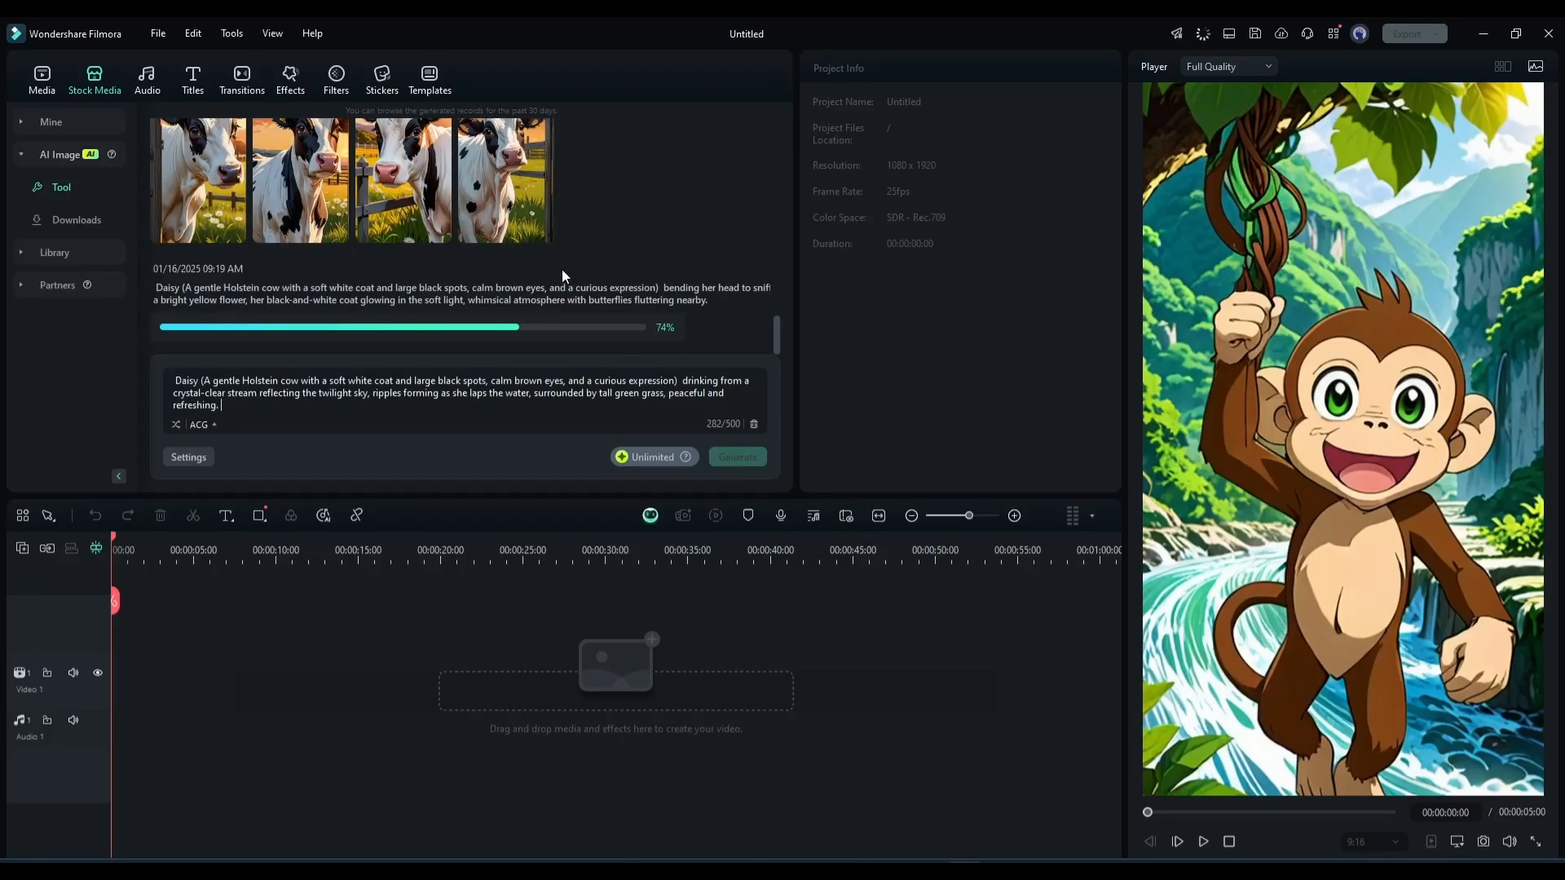
left_click(737, 457)
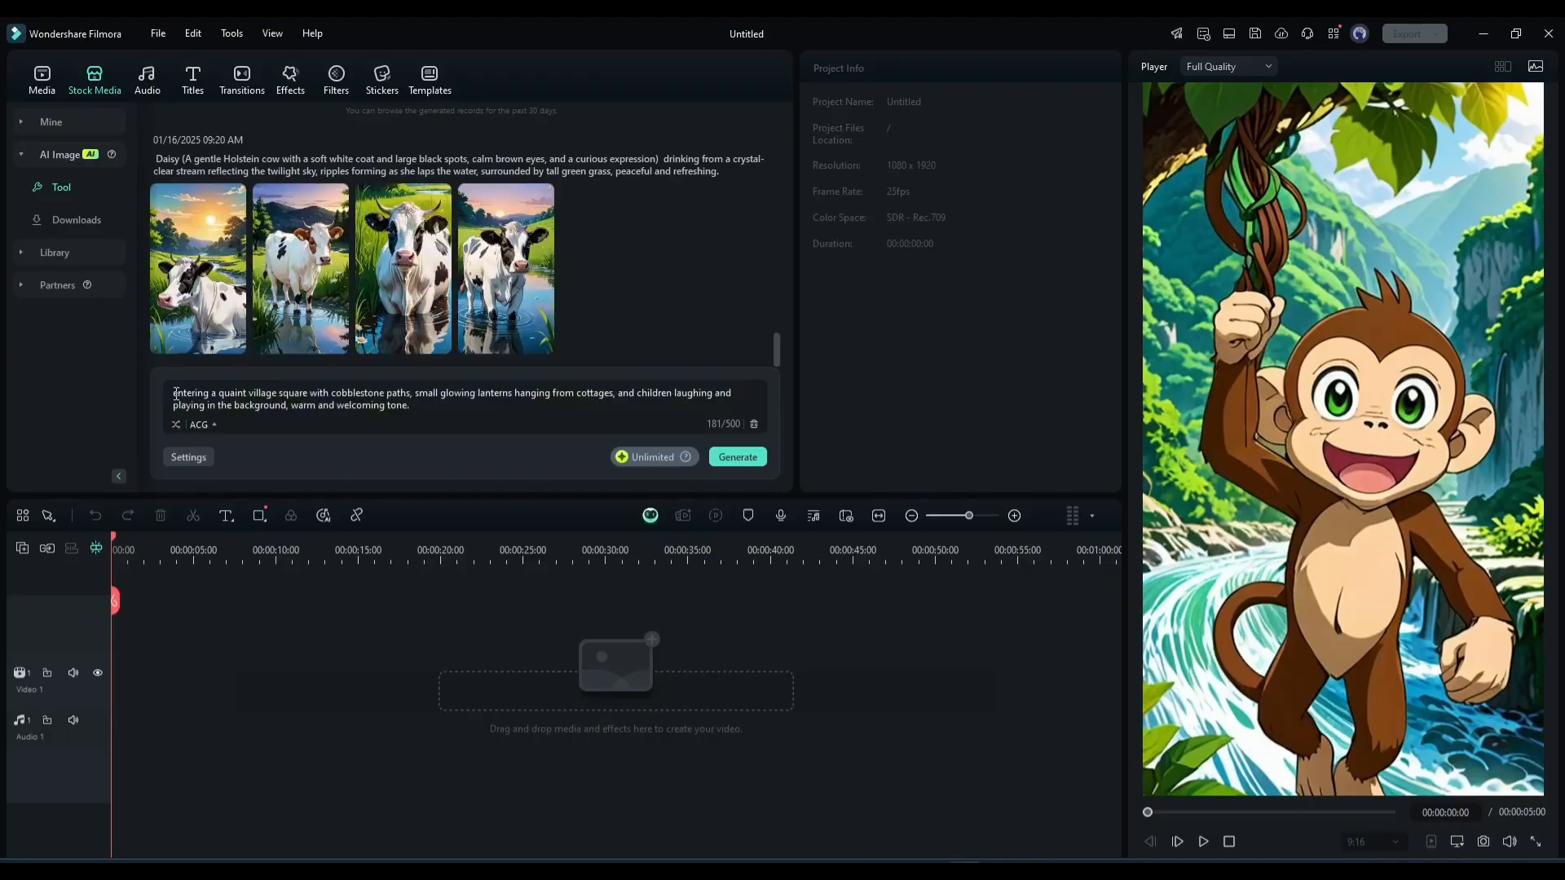
left_click(737, 456)
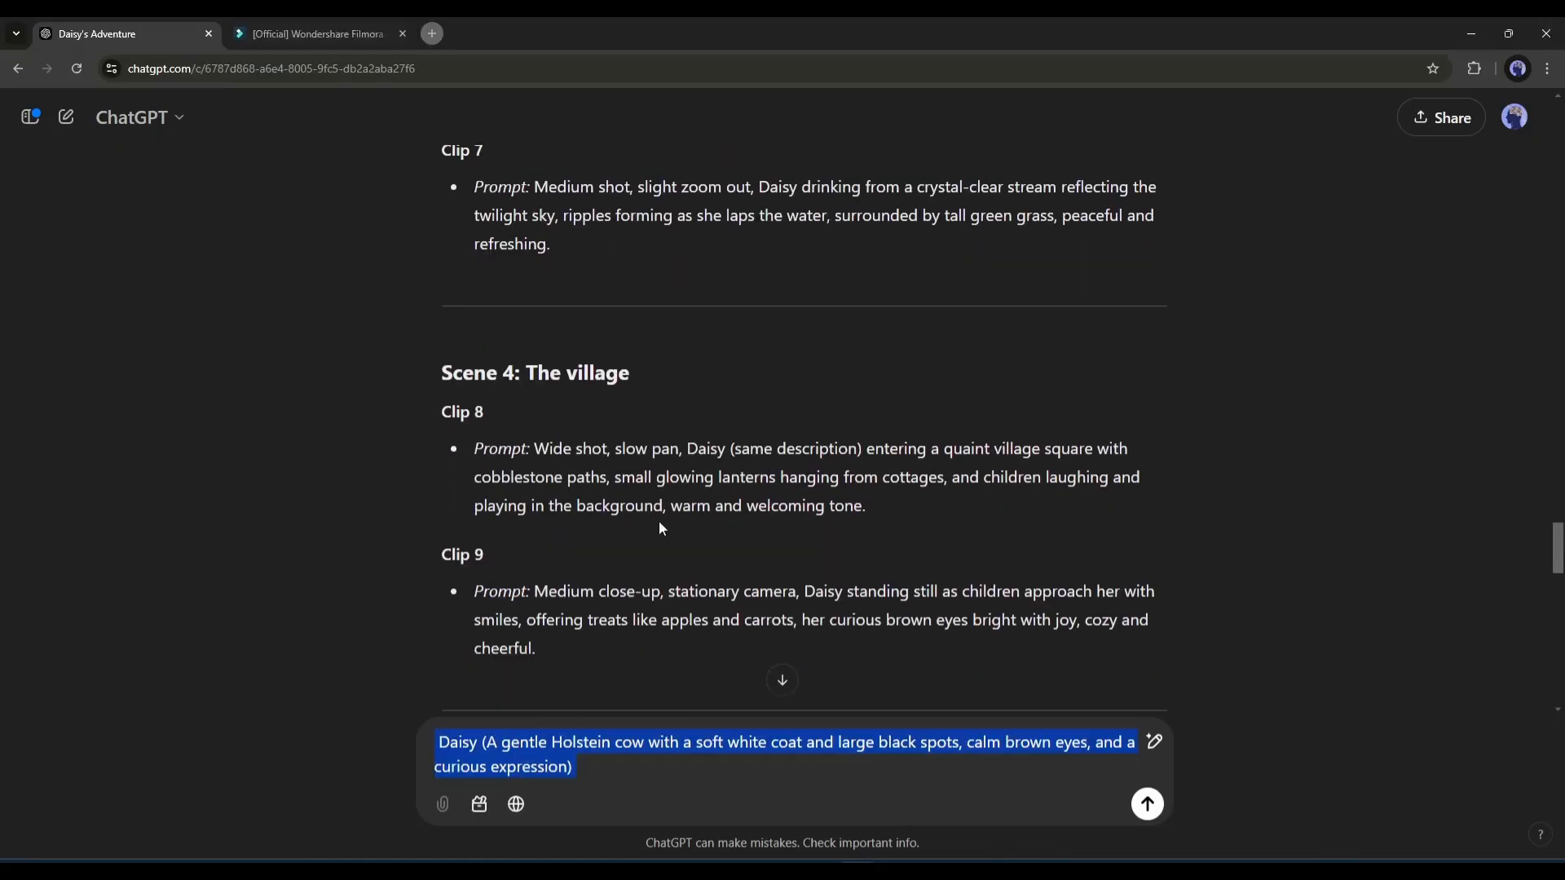
Step: Open the downloaded AI images and preview the cow lying in the barn and the cow under the apple tree
scroll(658, 520, "down", 2)
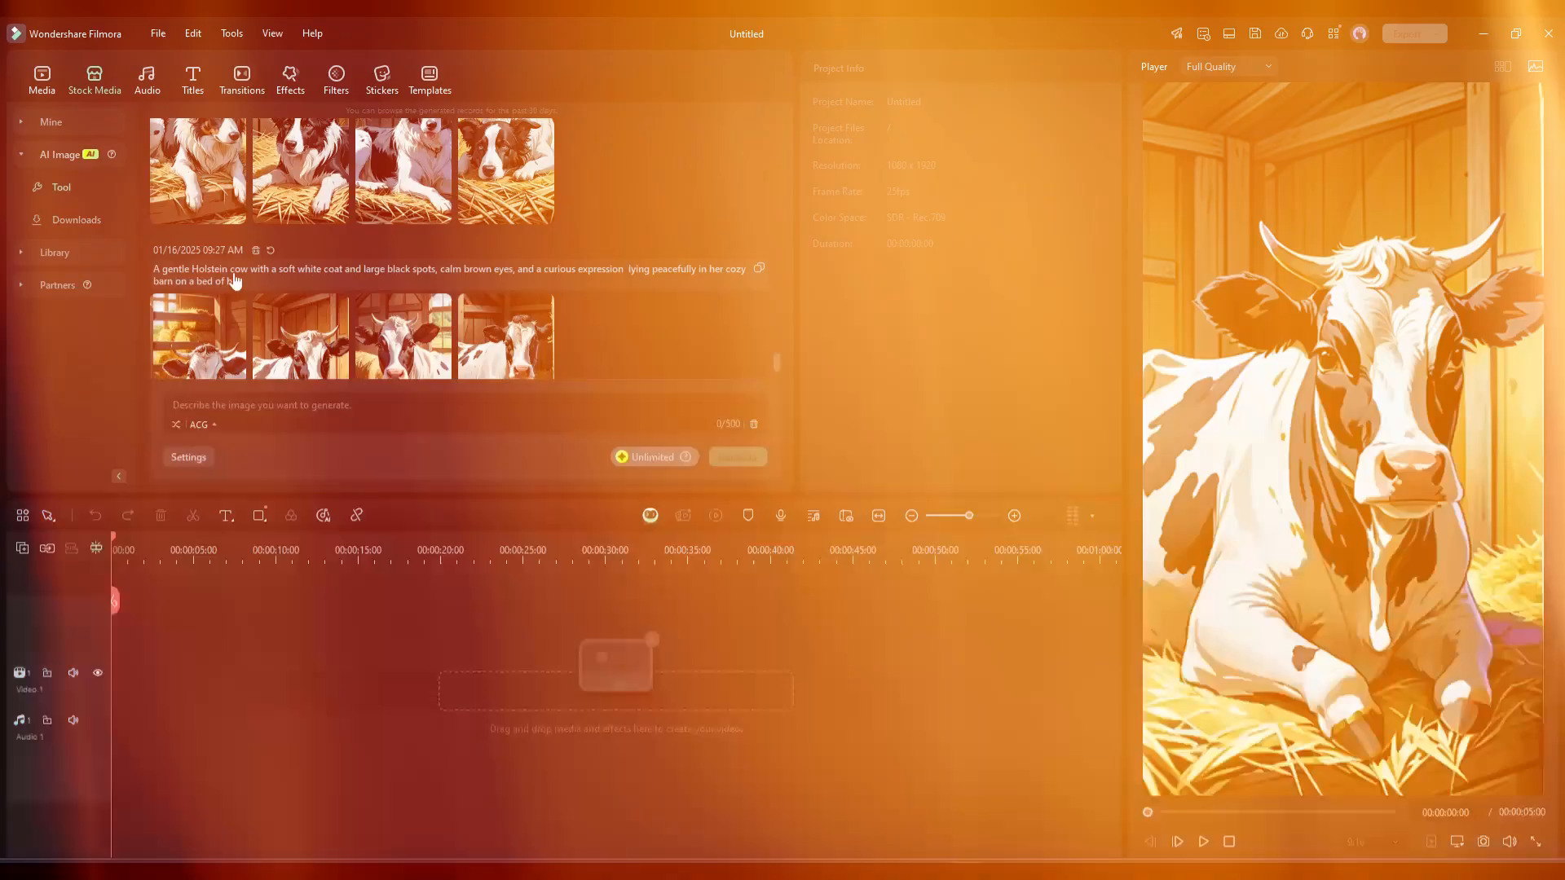
scroll(235, 279, "down", 1)
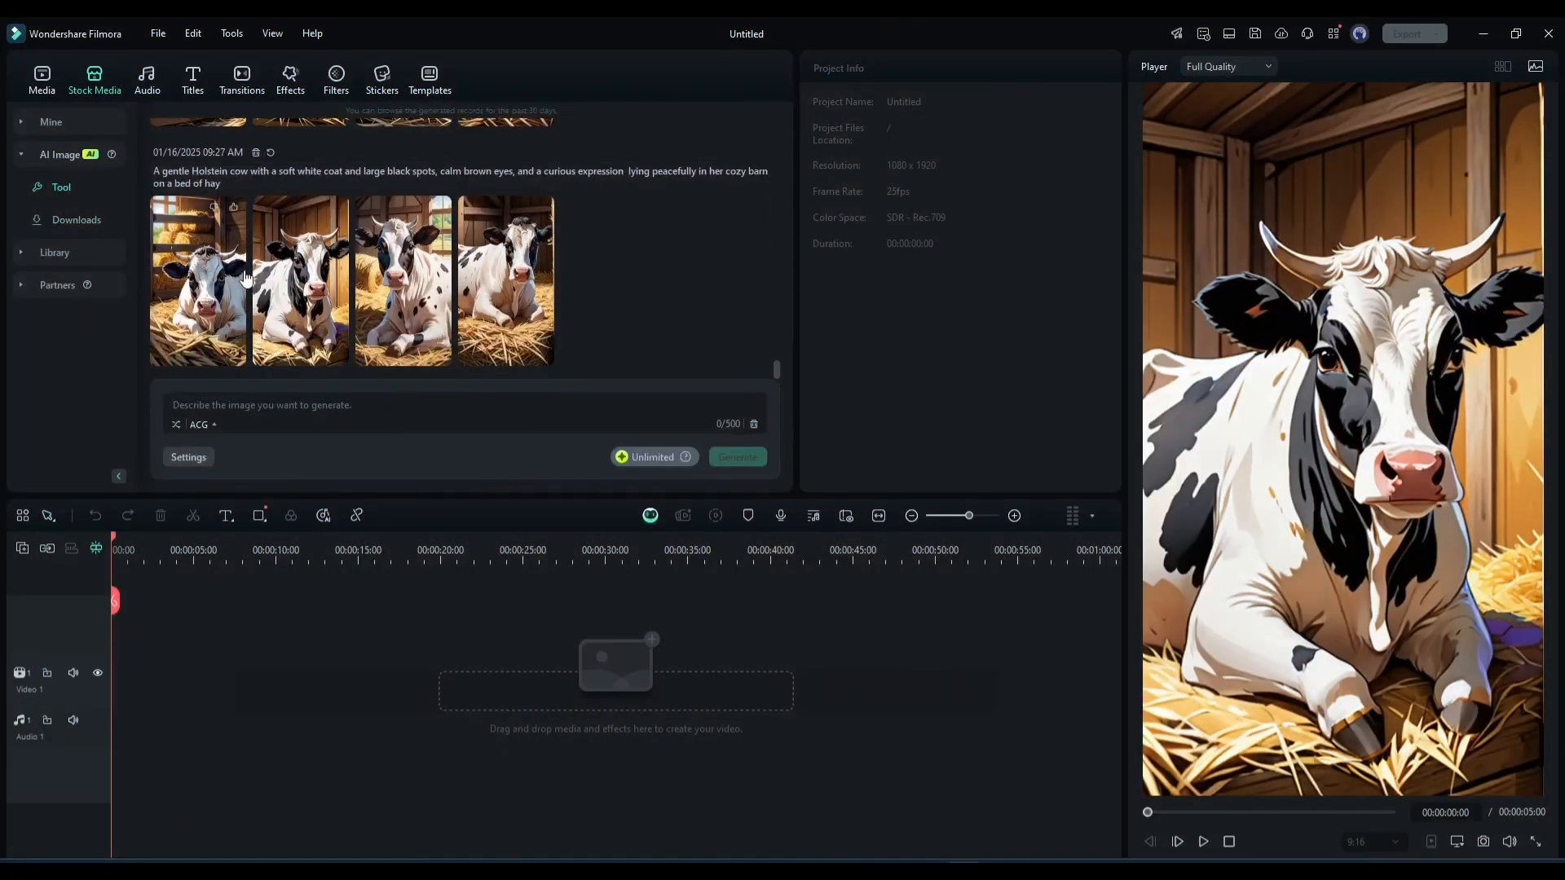
left_click(75, 221)
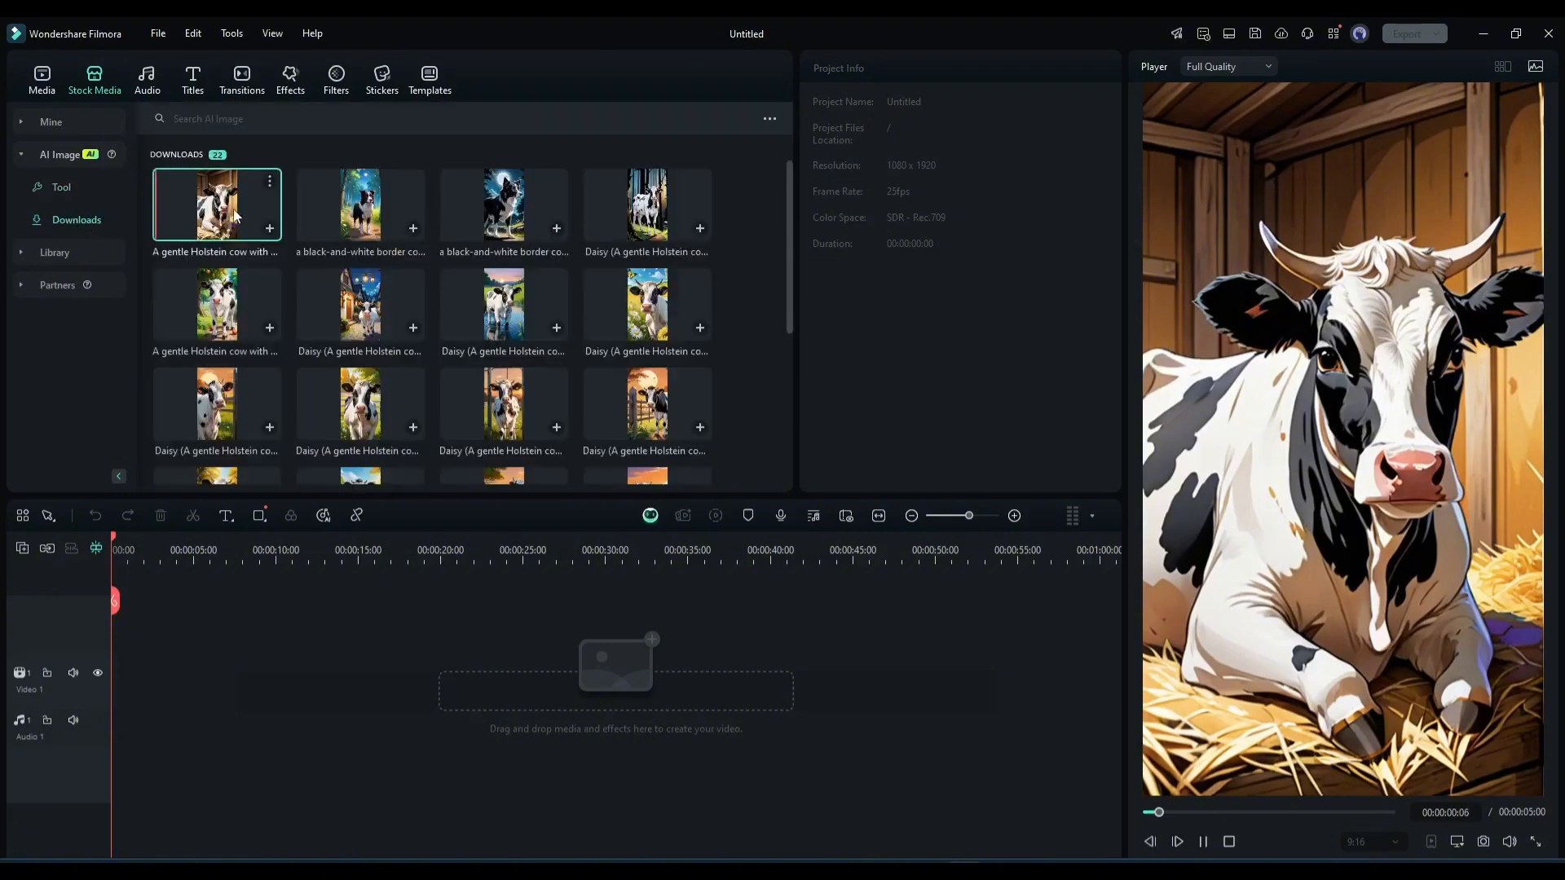
left_click(222, 297)
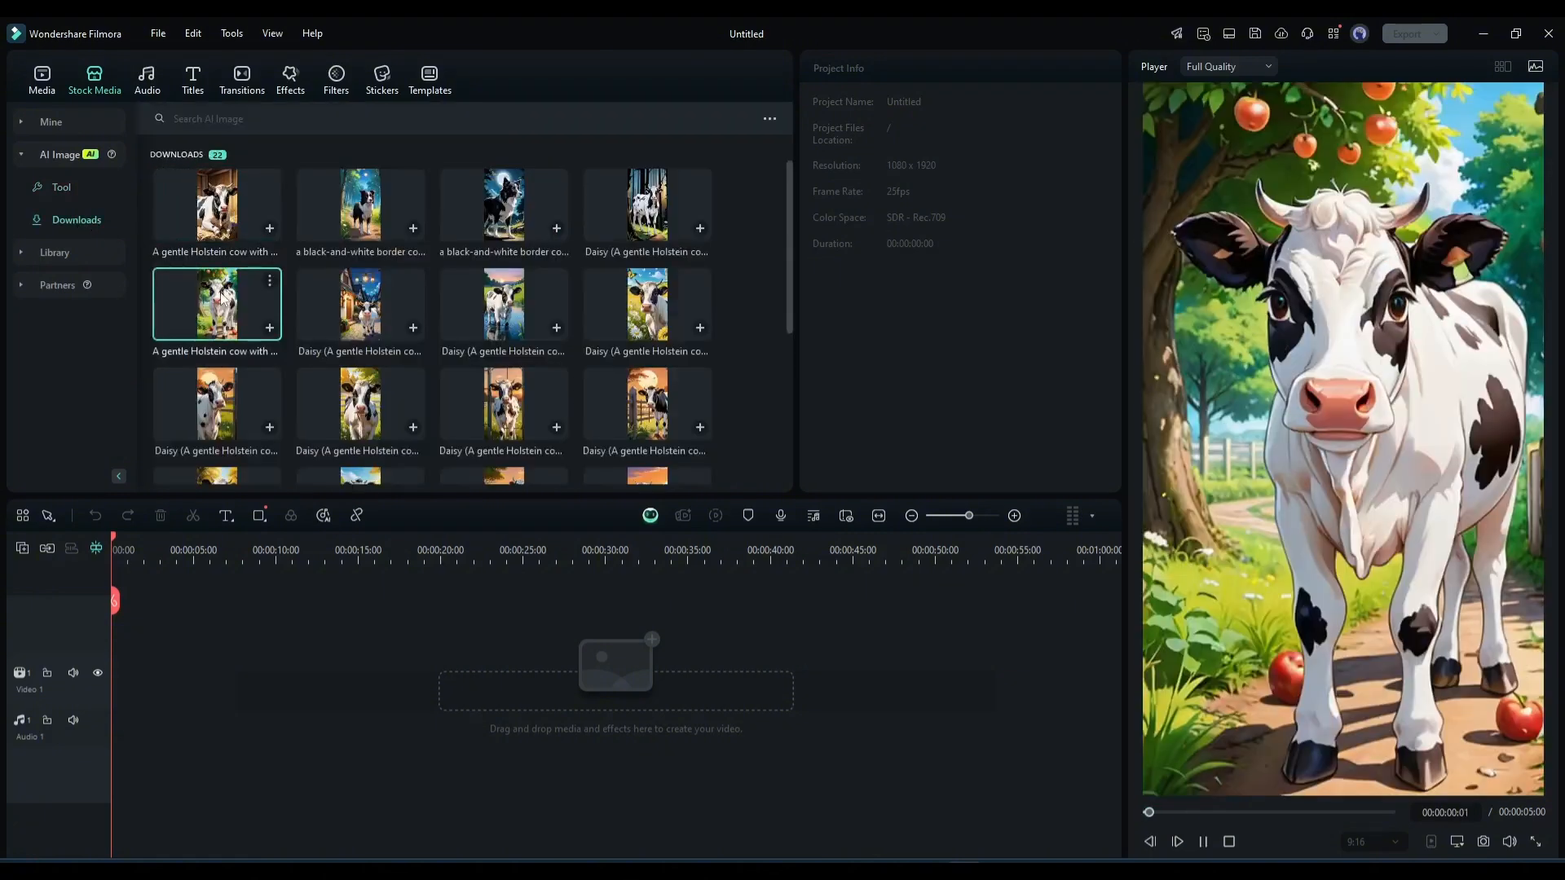
Step: Preview the downloaded images of the cow in the village street, in the stream and in the daisy field
left_click(360, 303)
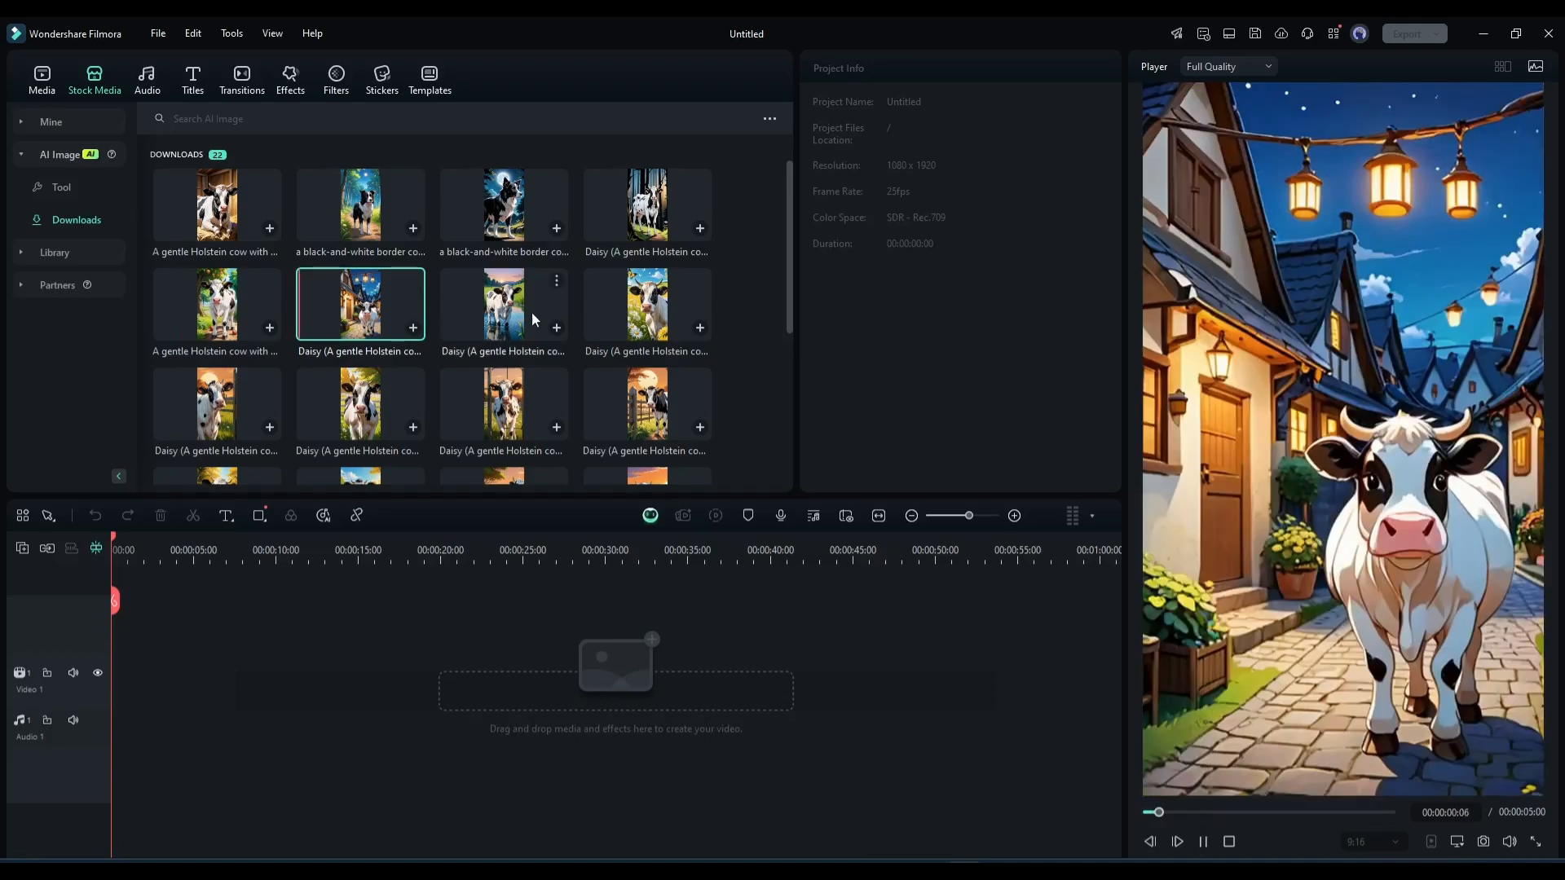
left_click(531, 316)
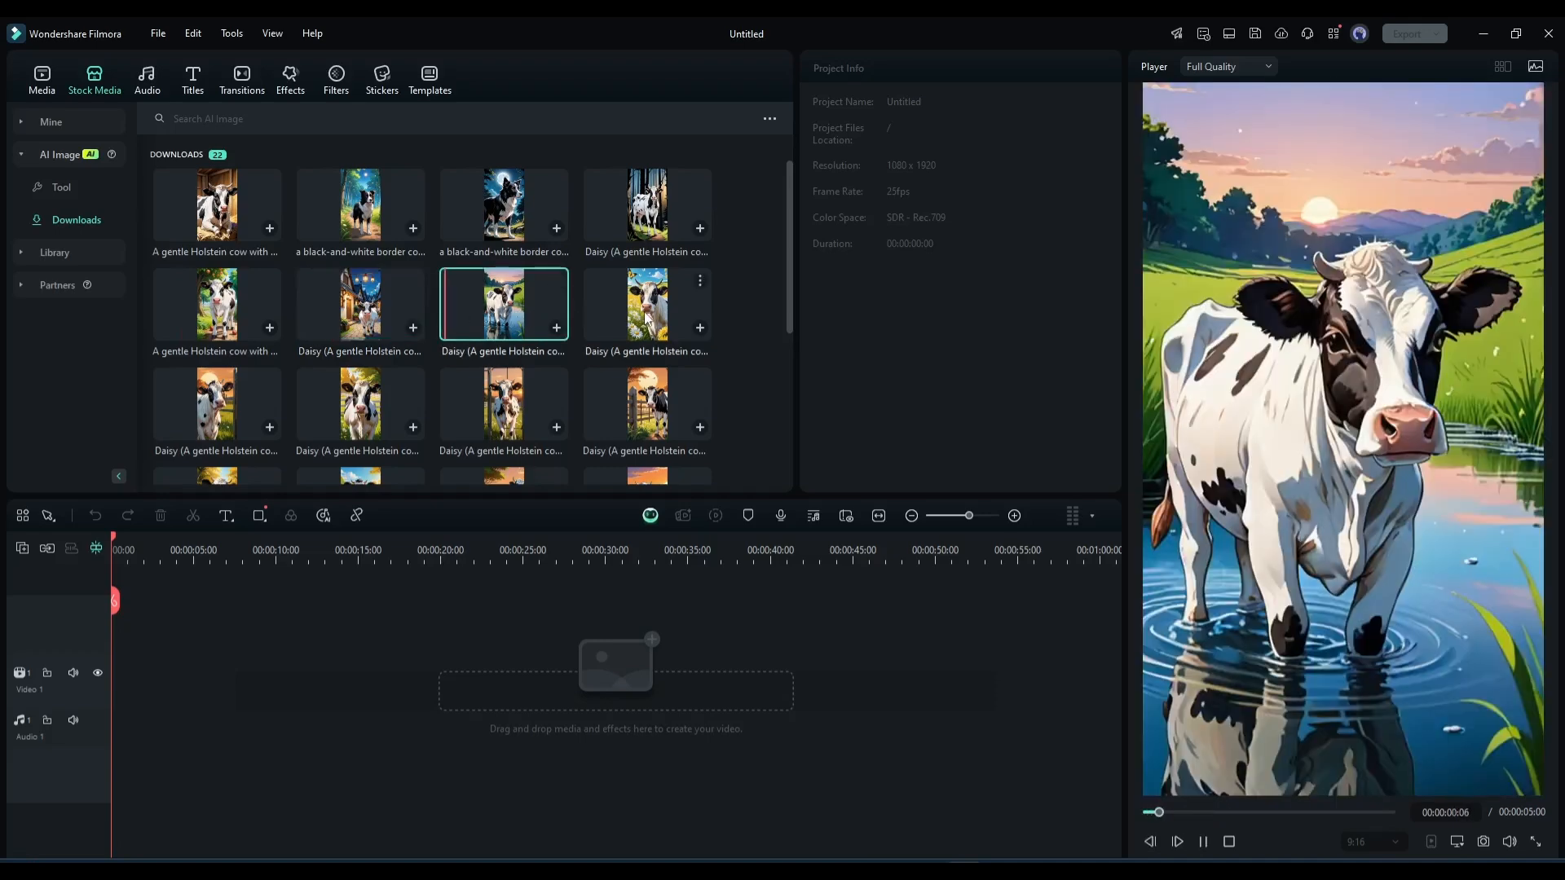
left_click(591, 317)
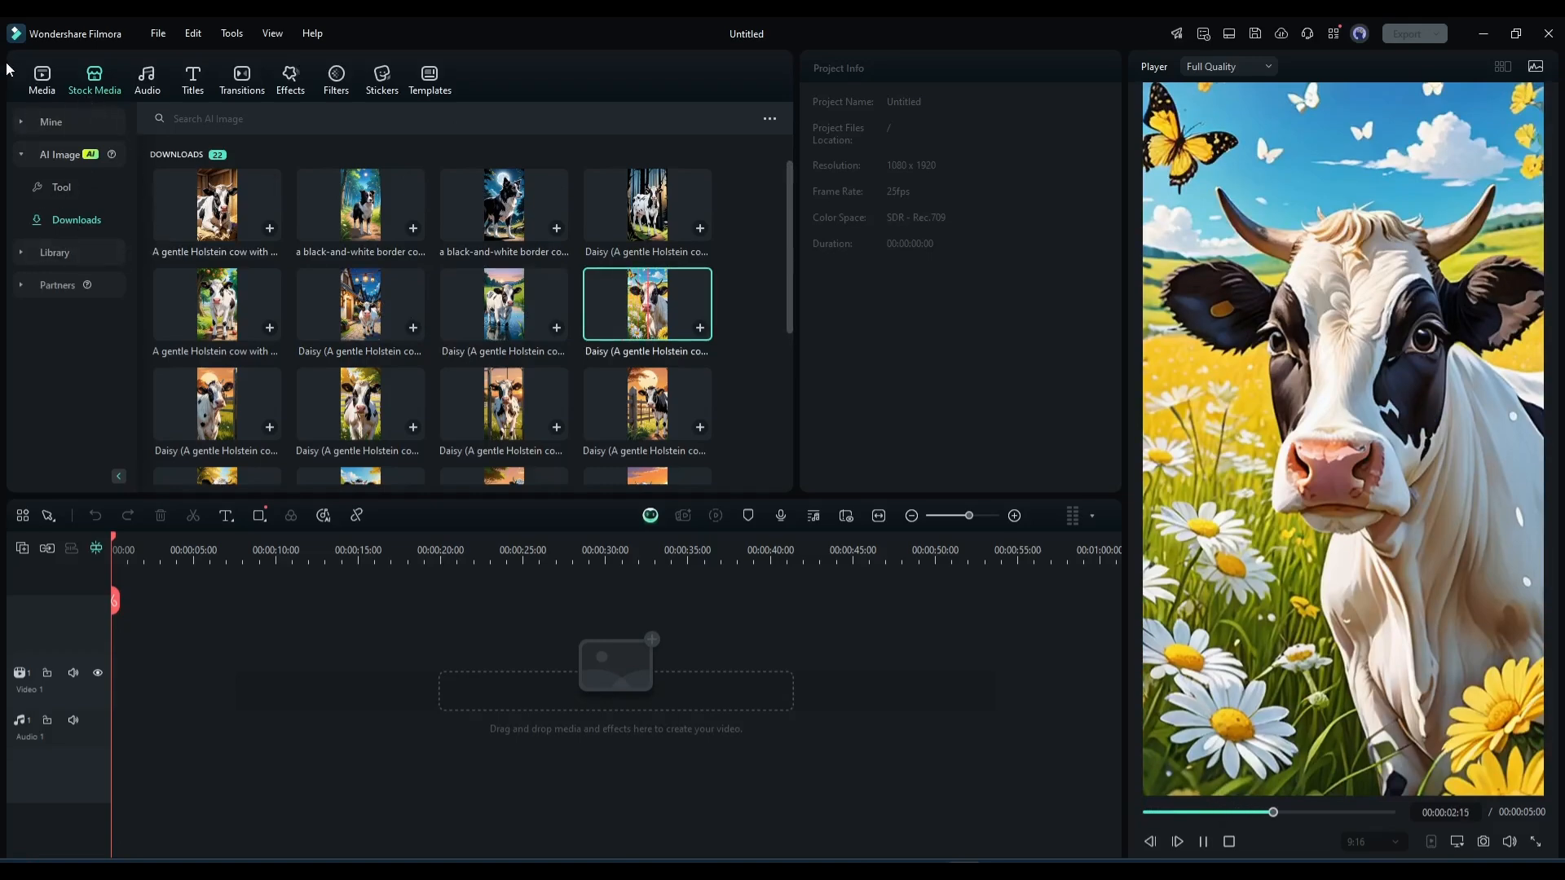
Step: Set up an AI Kiss image-to-video and load the Jack Sparrow picture from the Downloads folder
left_click(43, 75)
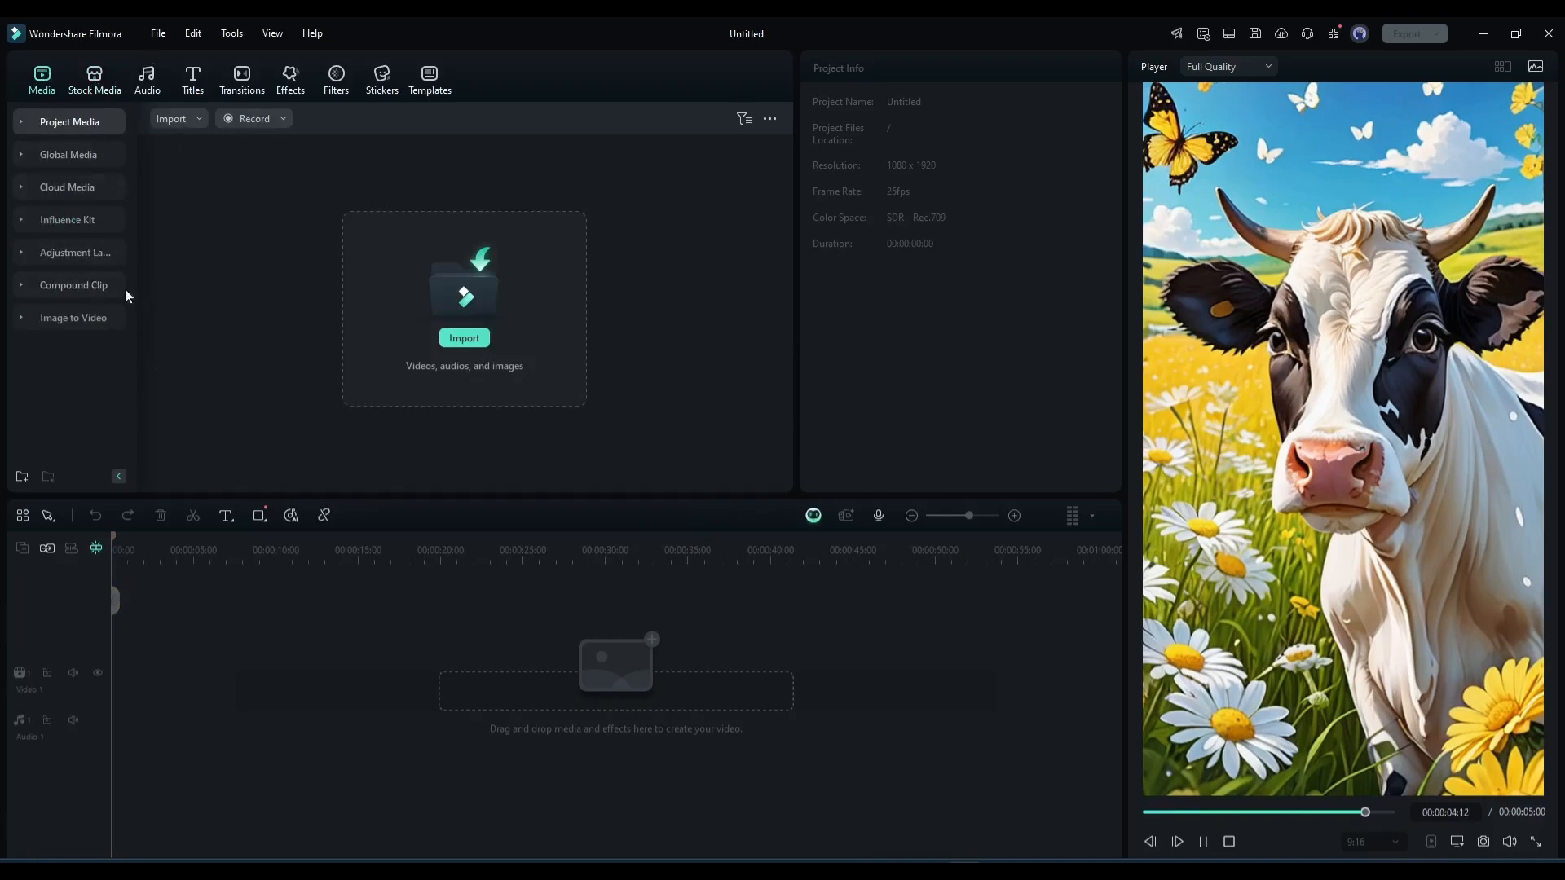
left_click(74, 316)
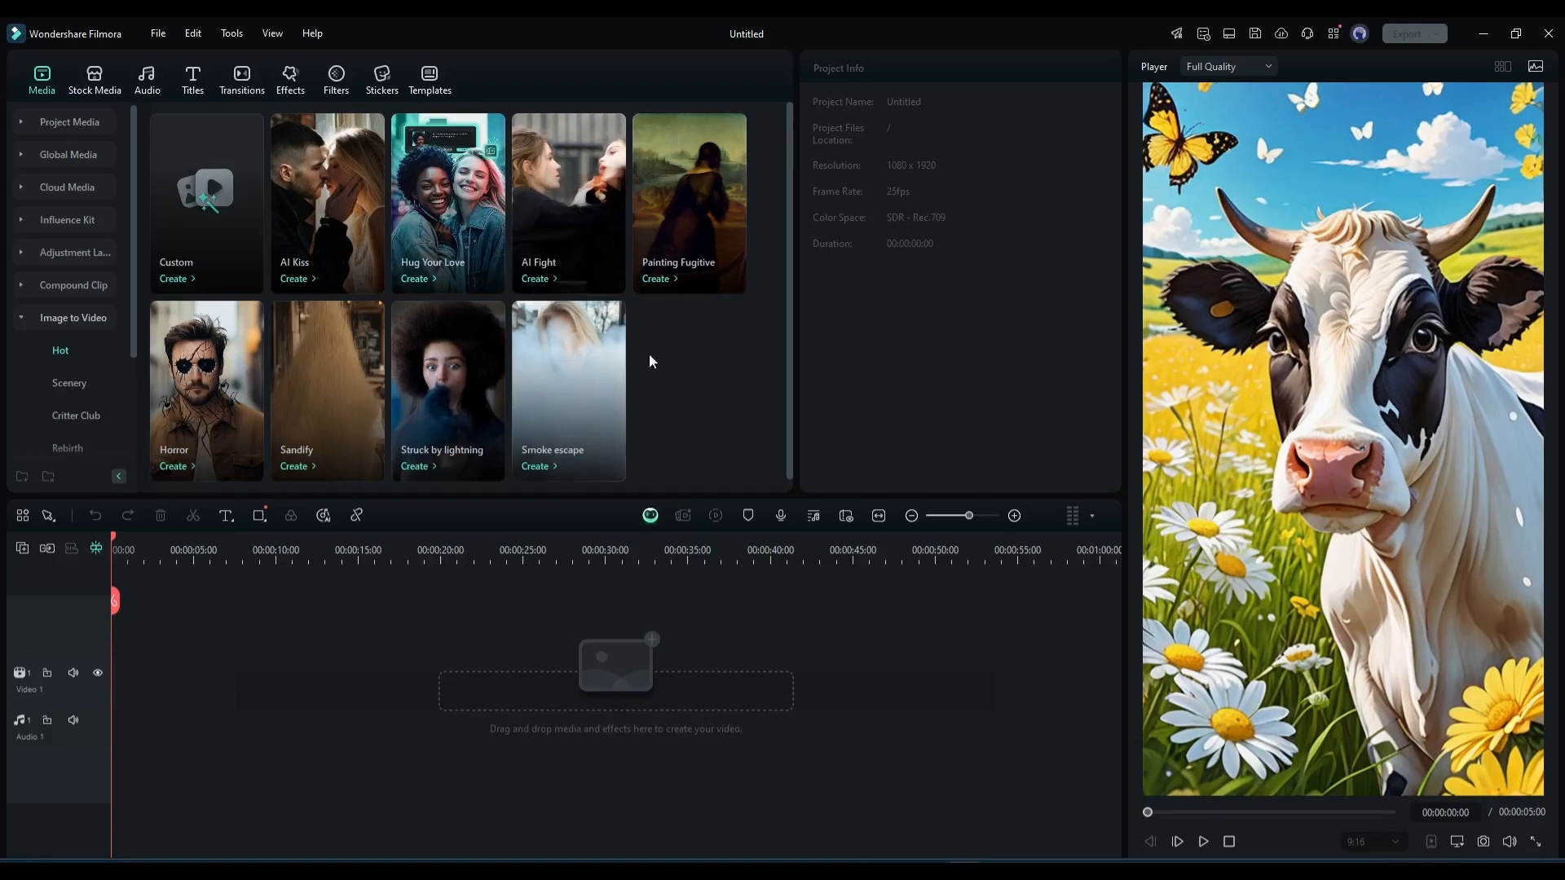
left_click(310, 183)
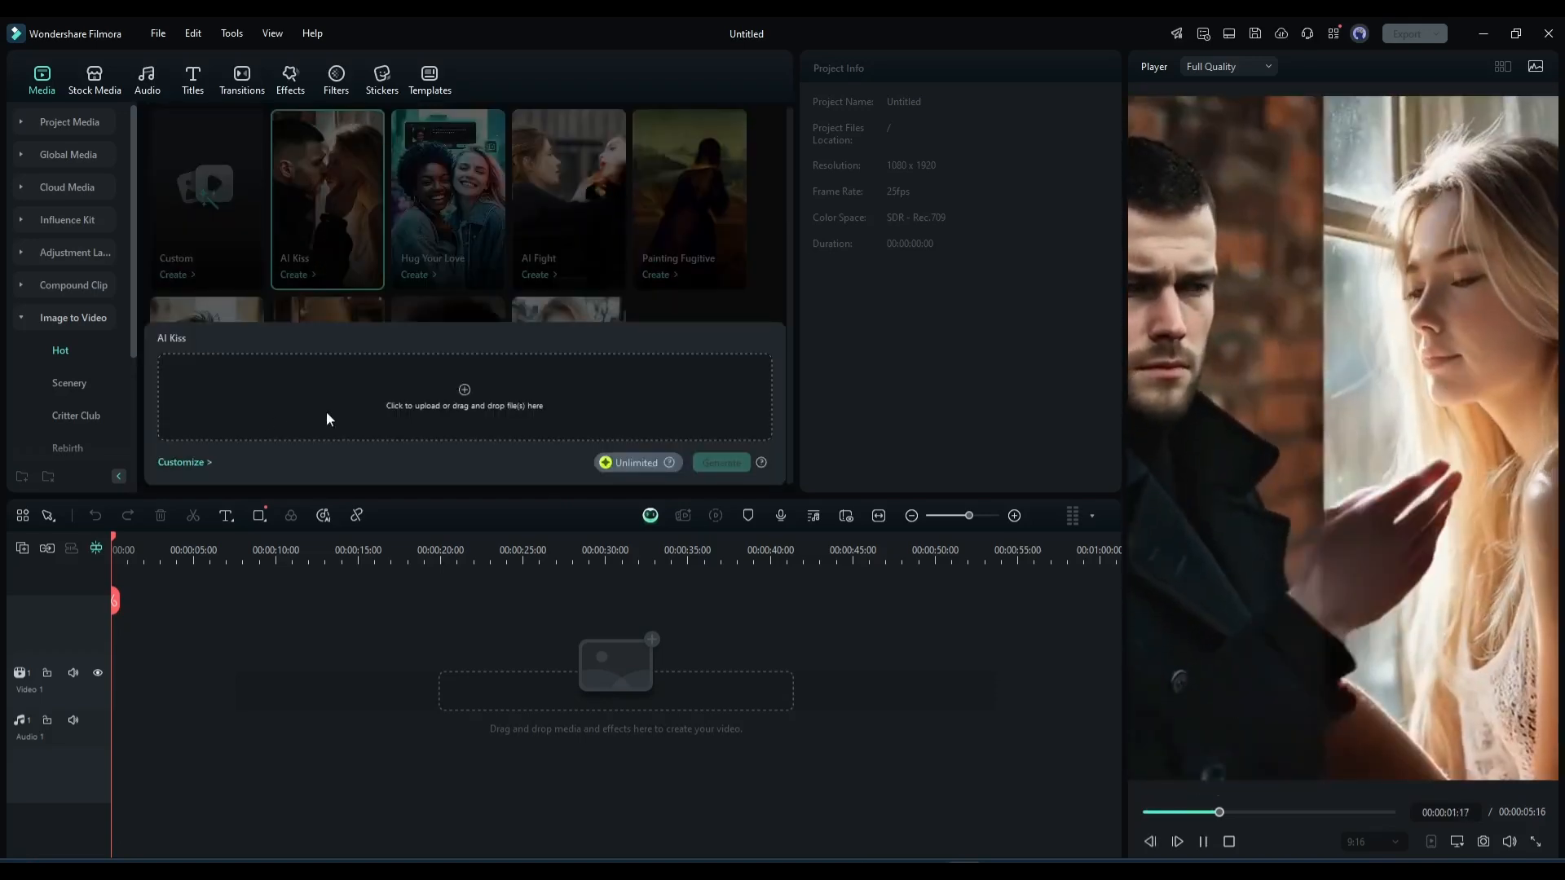
left_click(466, 398)
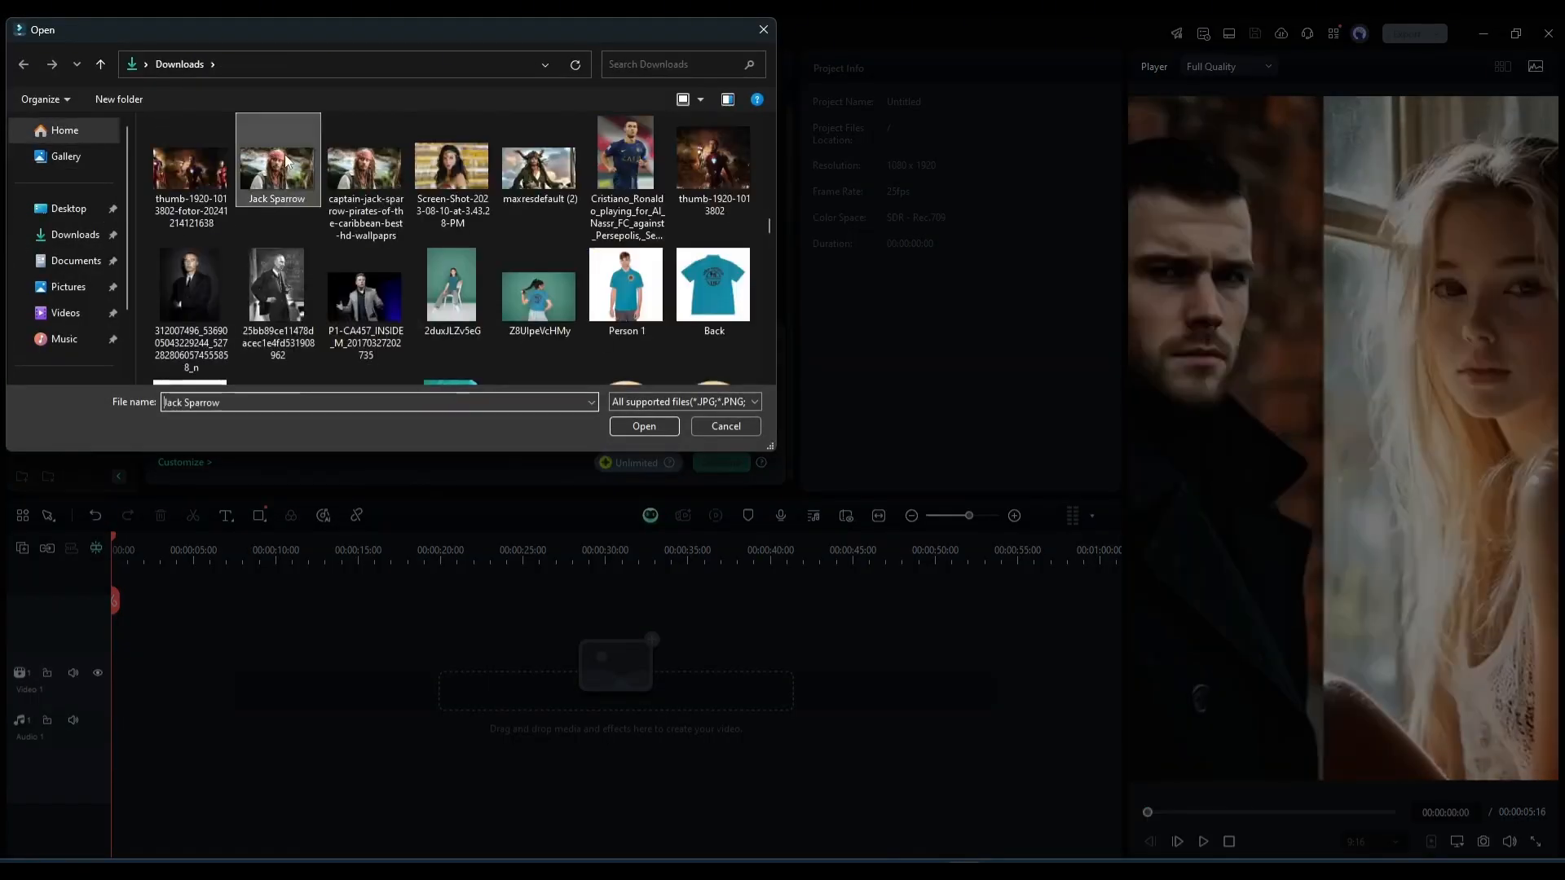
double_click(285, 159)
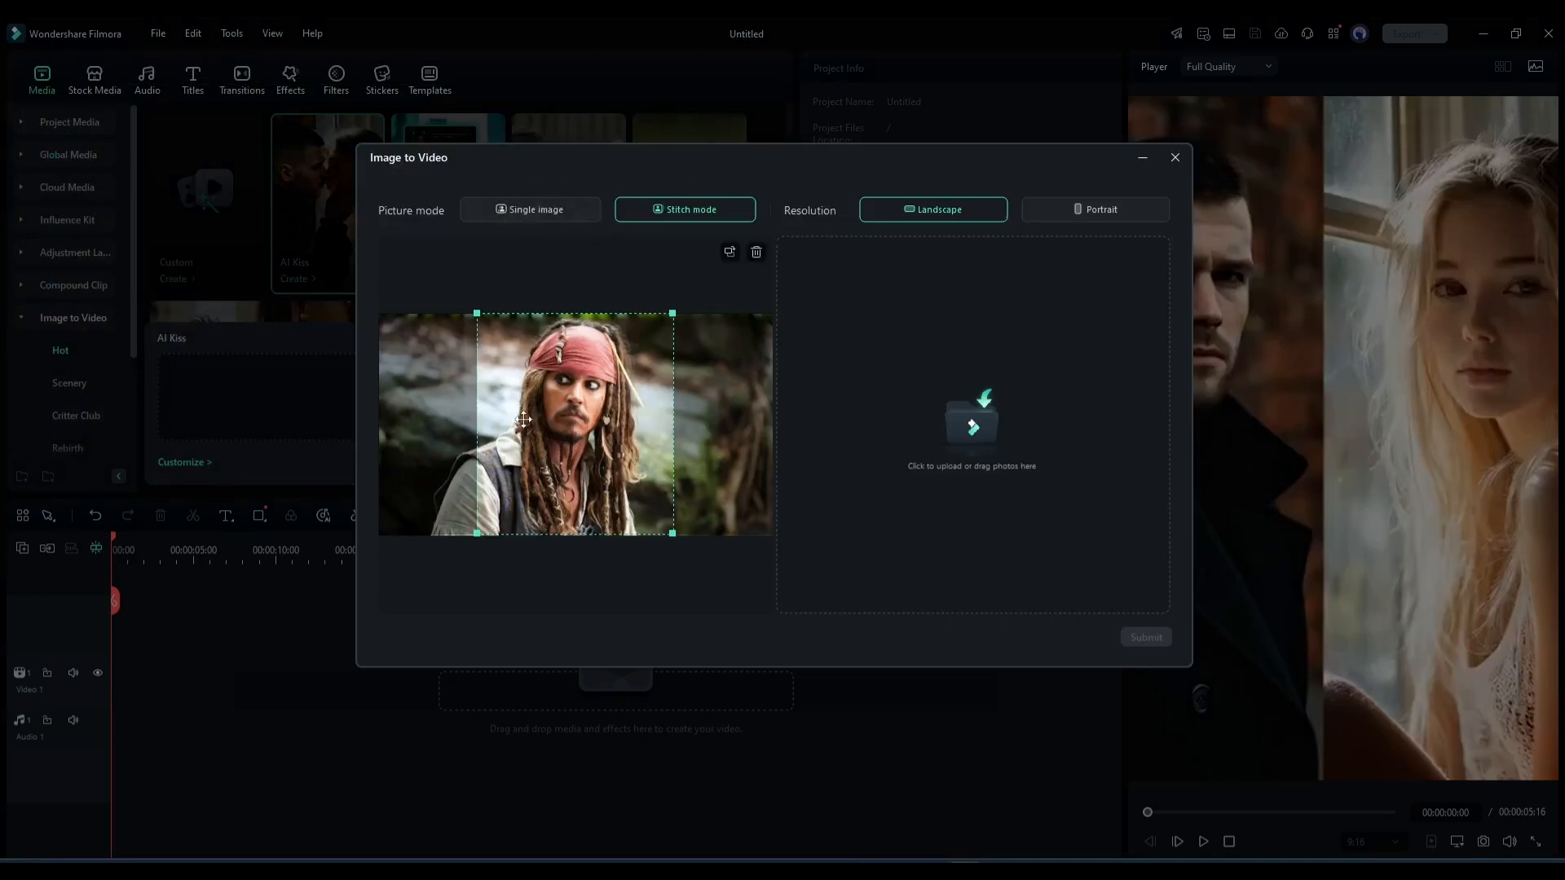
Step: Compare the single-image and stitch modes, add the photo of the dark-haired woman with the golden headband in Stitch mode, and generate the AI Kiss video
left_click(518, 218)
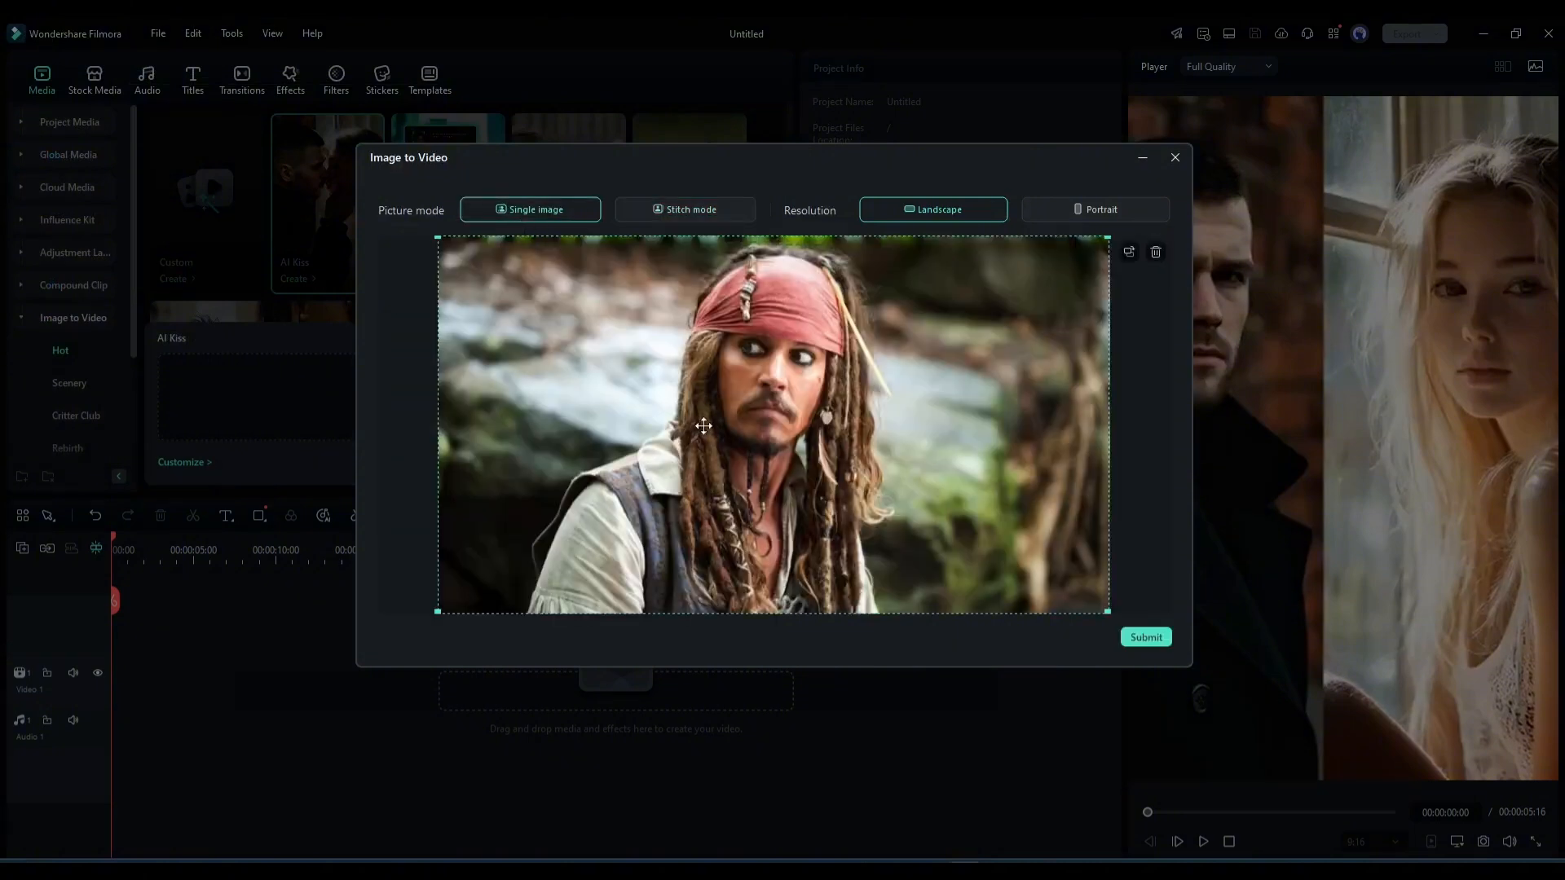
left_click(665, 210)
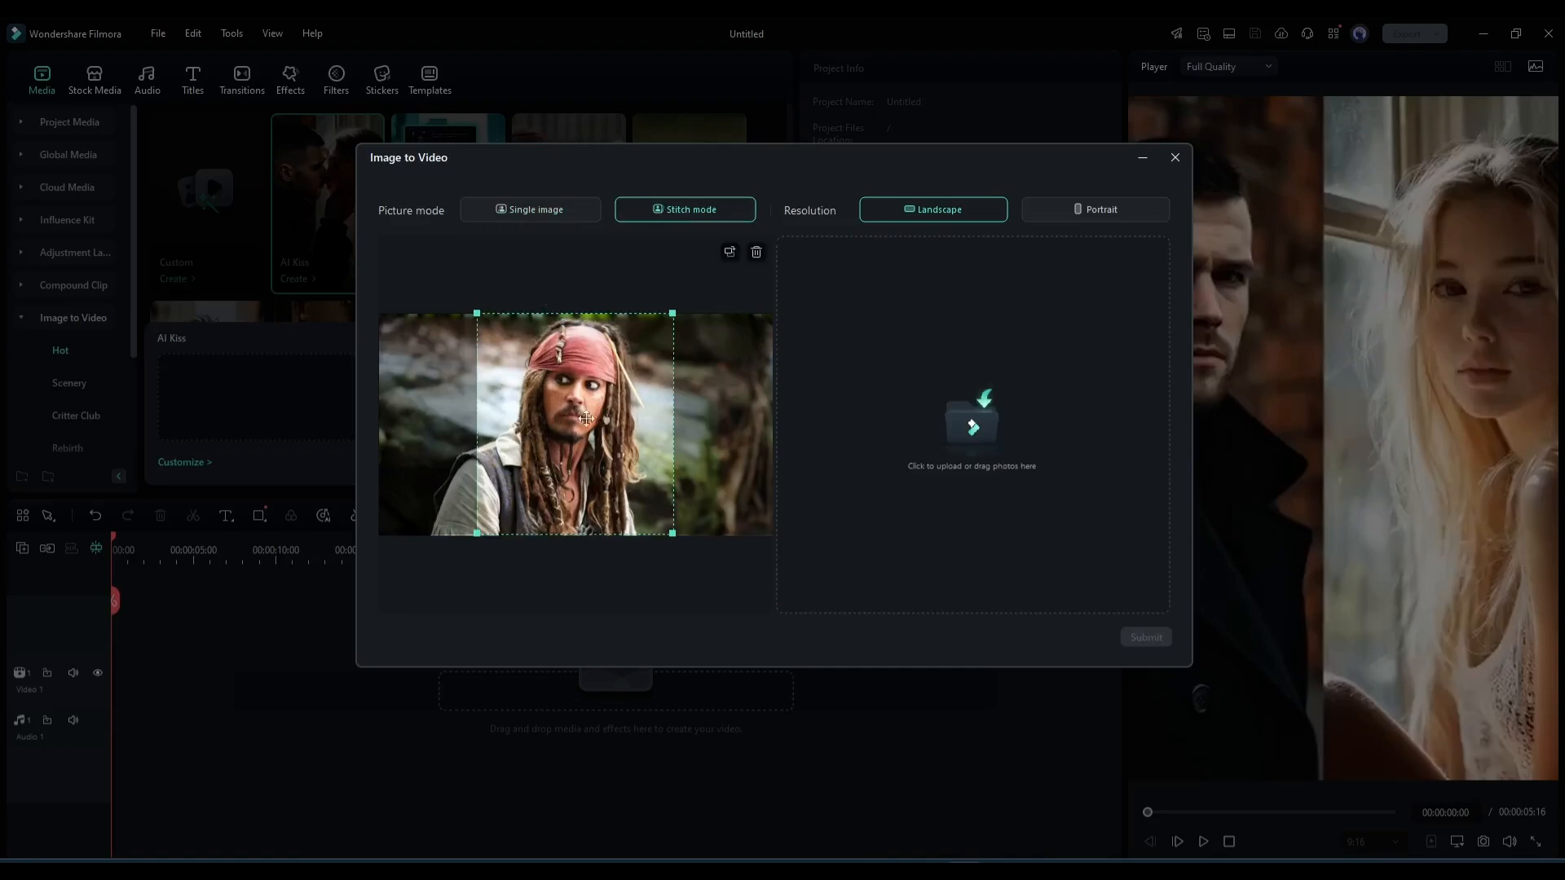
left_click(980, 422)
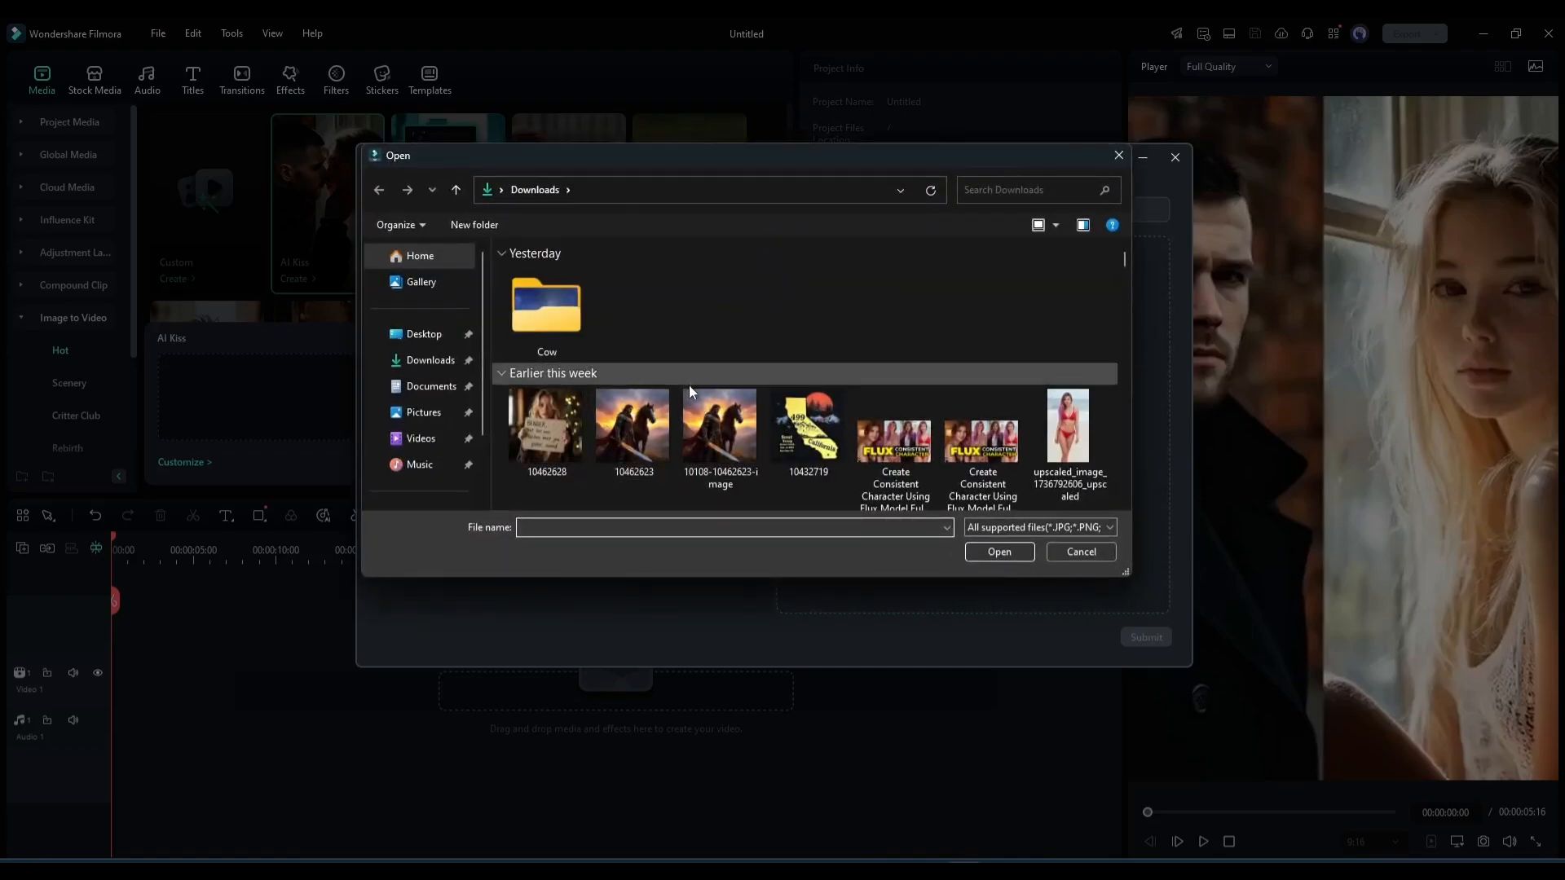
scroll(688, 385, "down", 5)
double_click(795, 302)
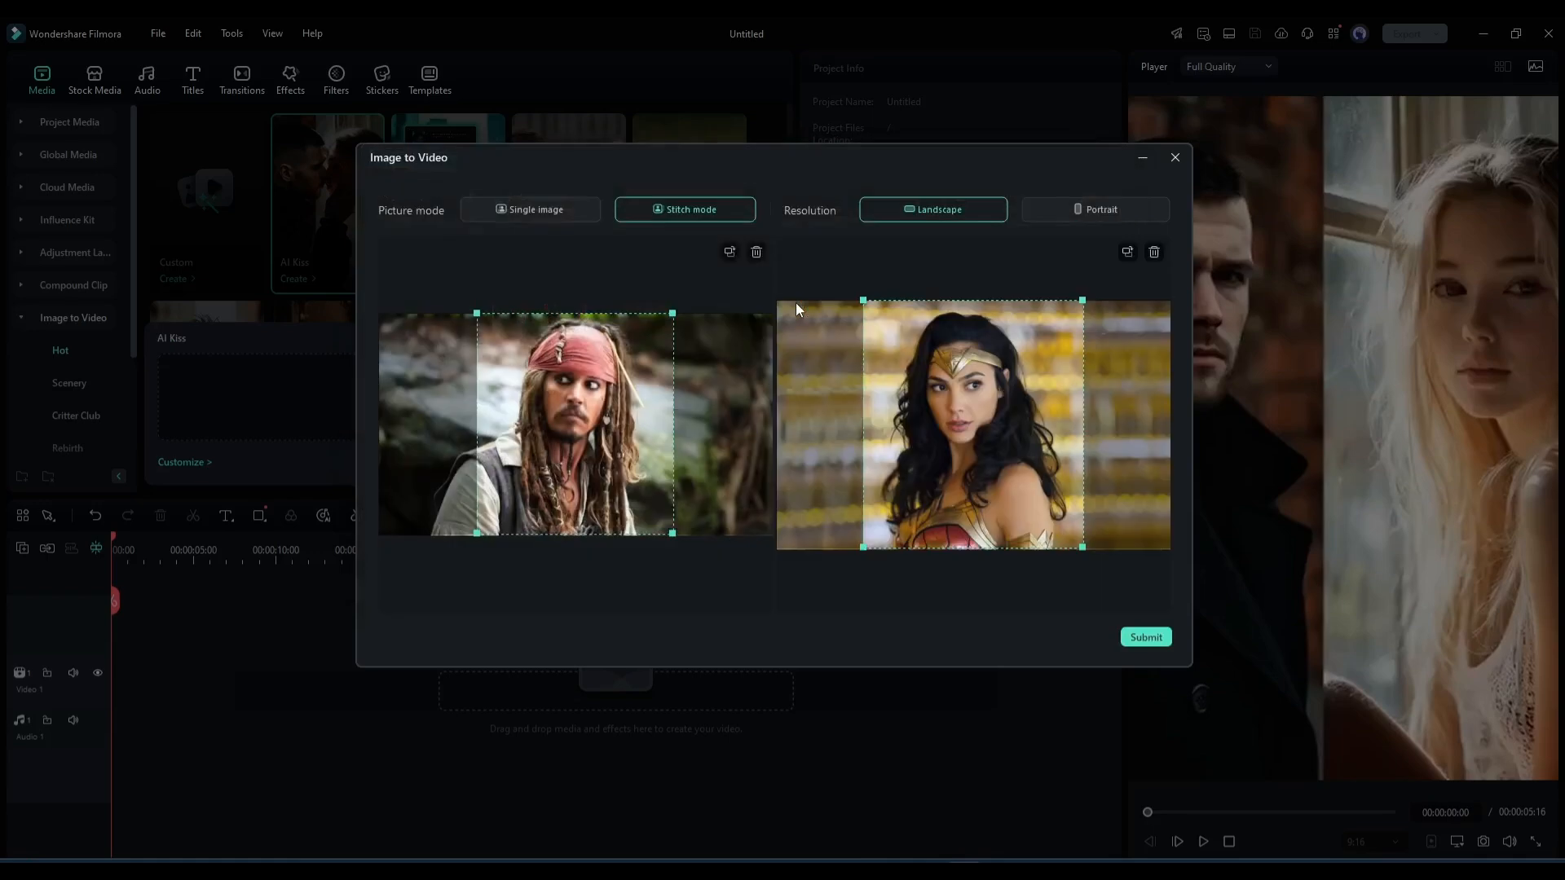
left_click(1144, 635)
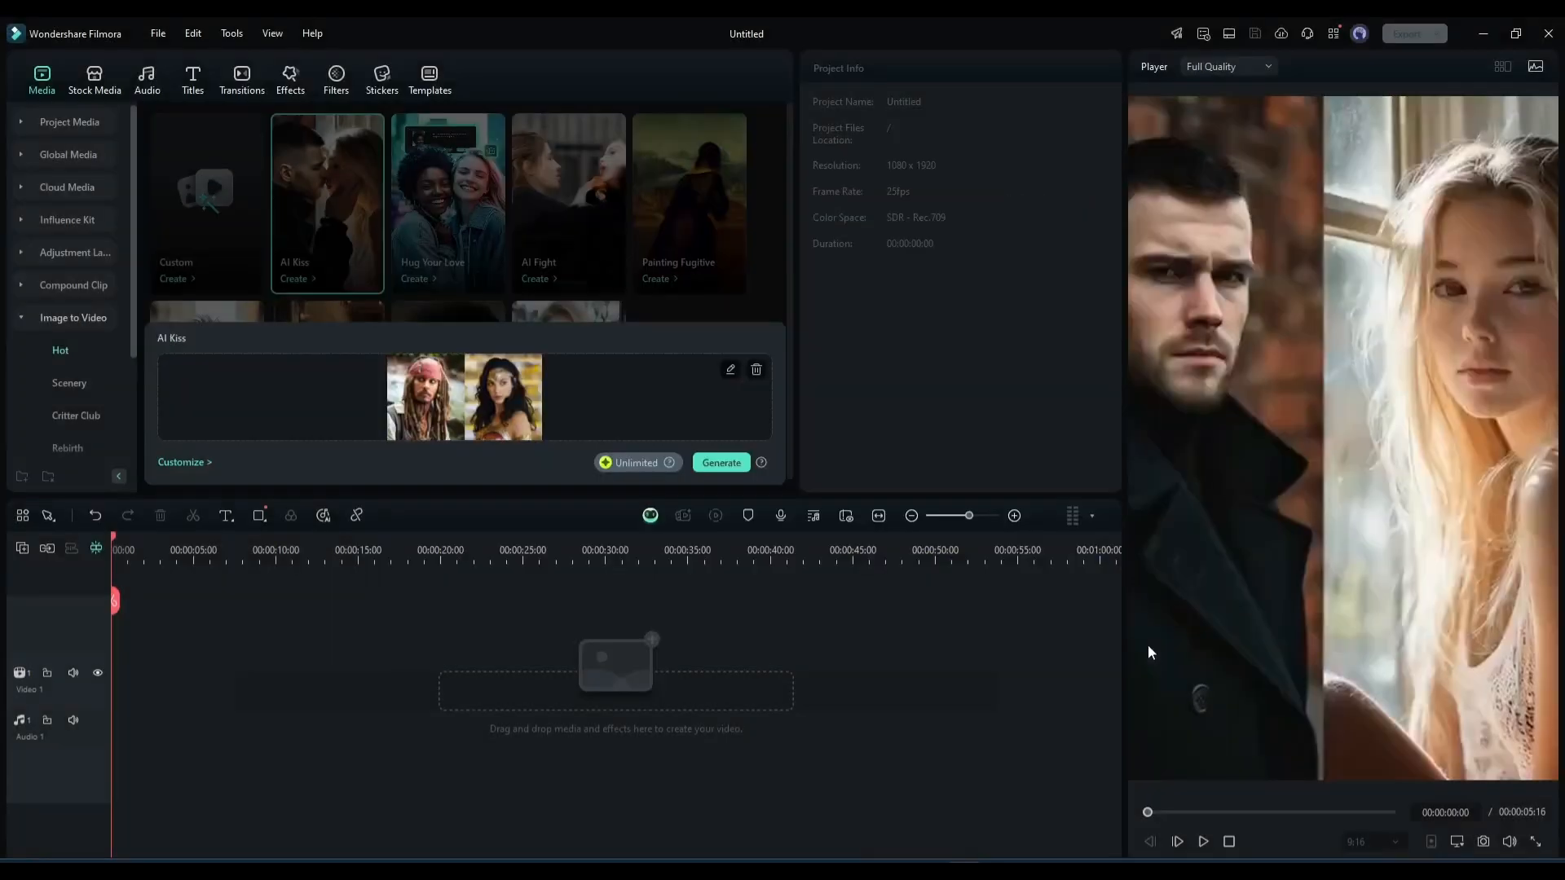
left_click(718, 462)
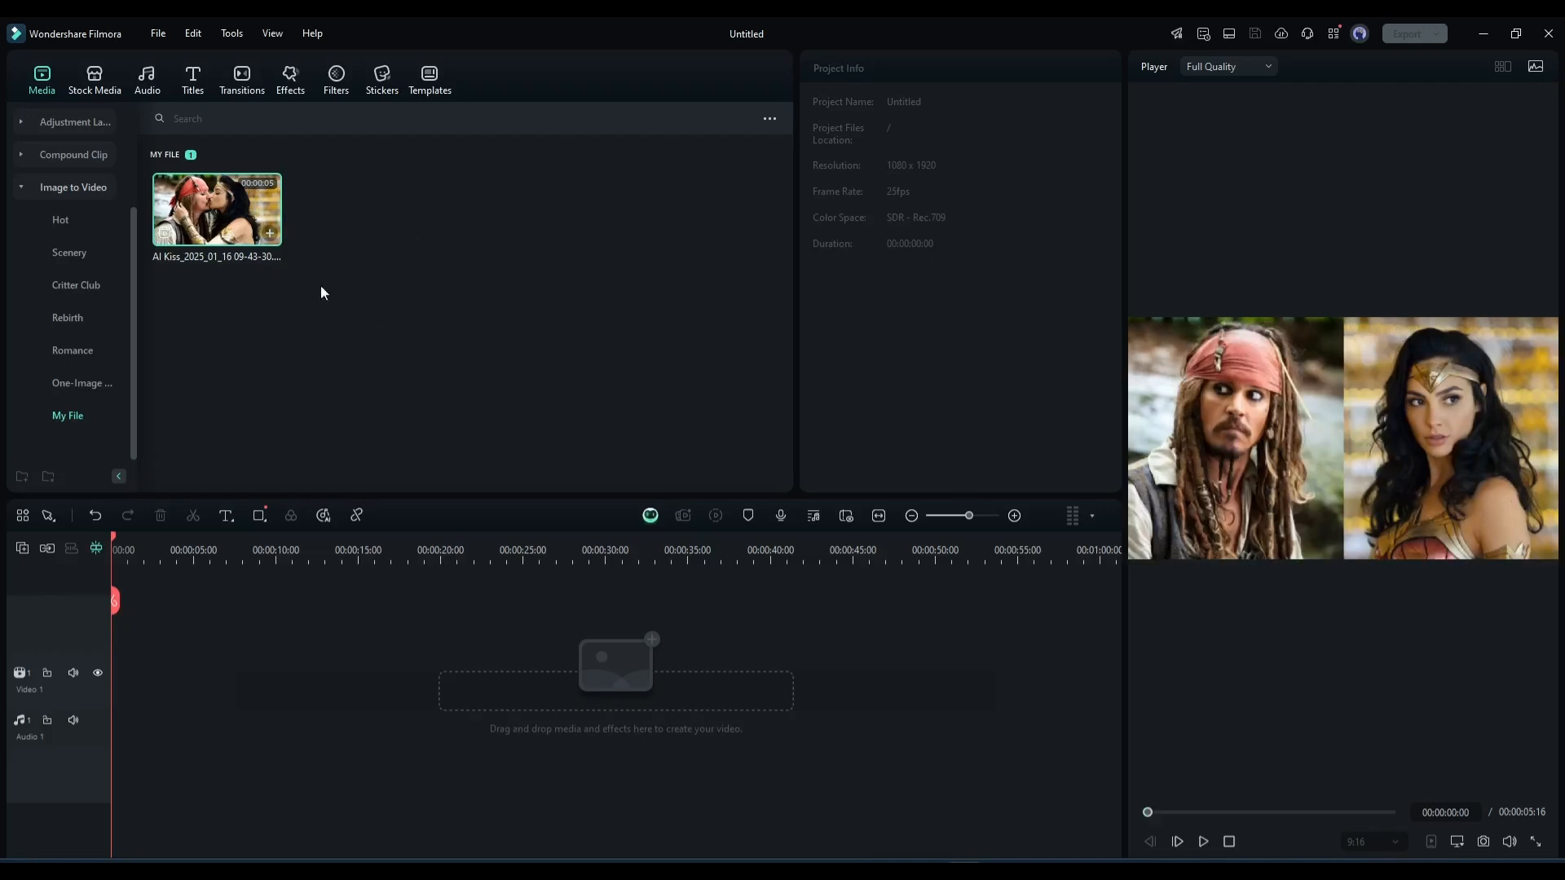
Step: Generate a Hug Your Love video from the restaurant couple photo using Single image mode in Landscape
left_click(78, 189)
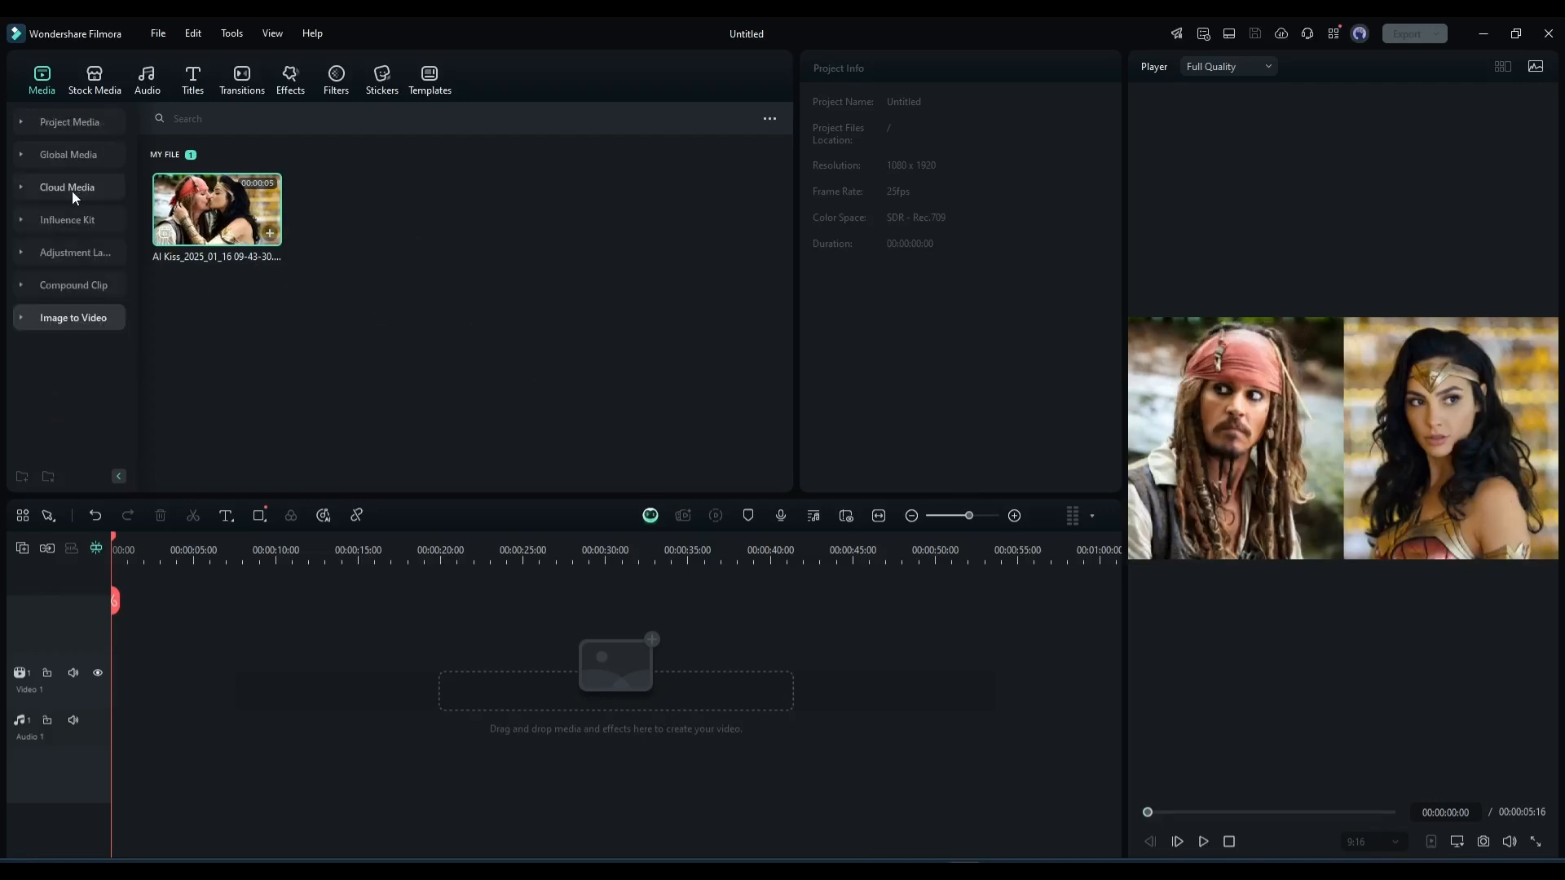
left_click(65, 316)
left_click(481, 210)
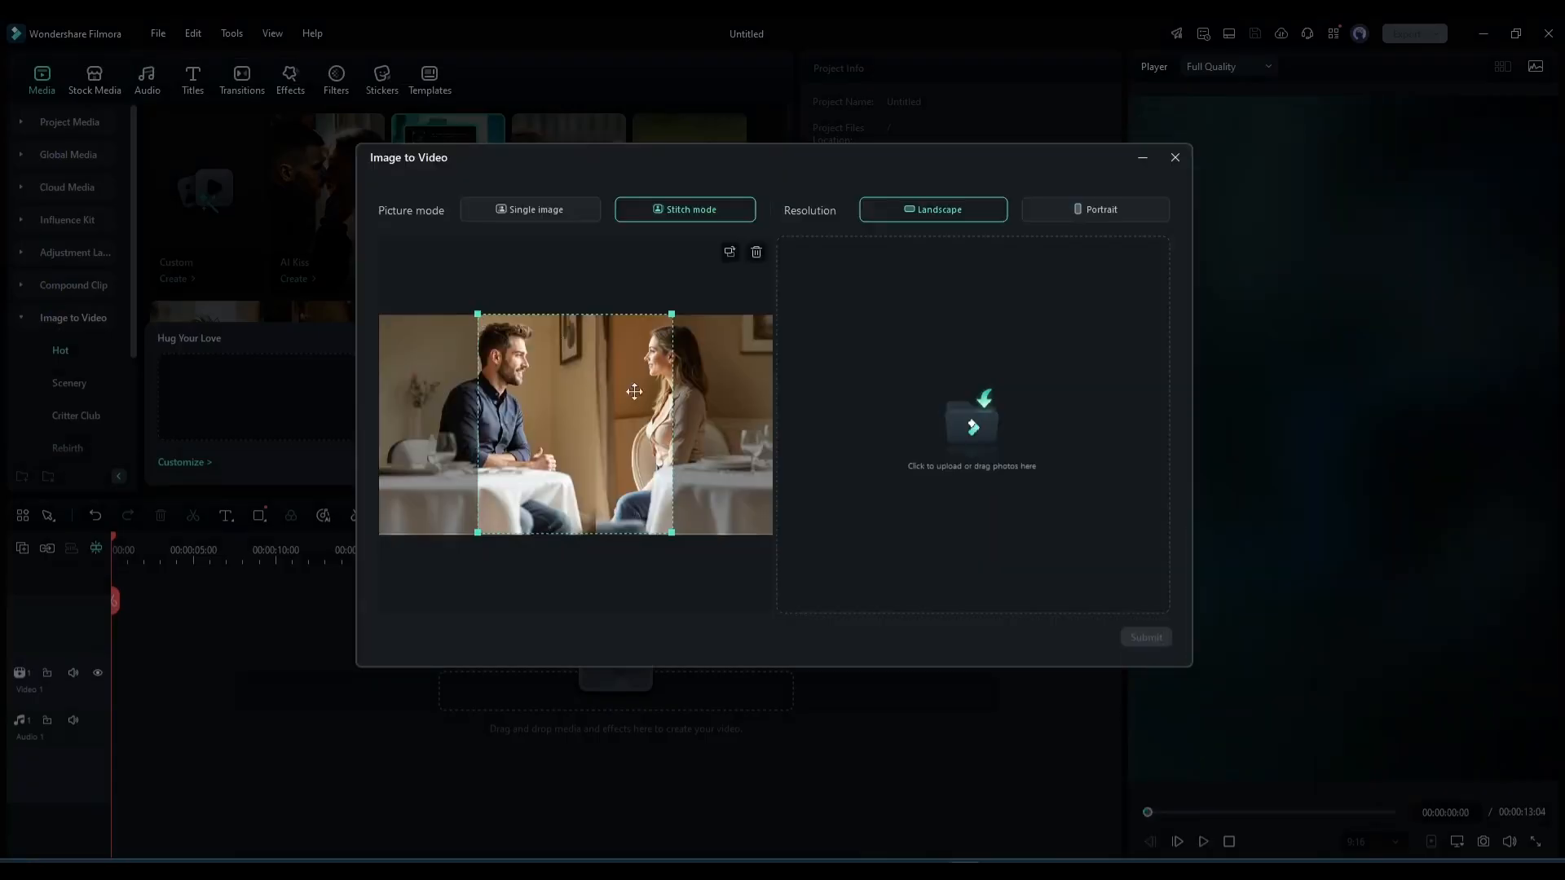
left_click(534, 209)
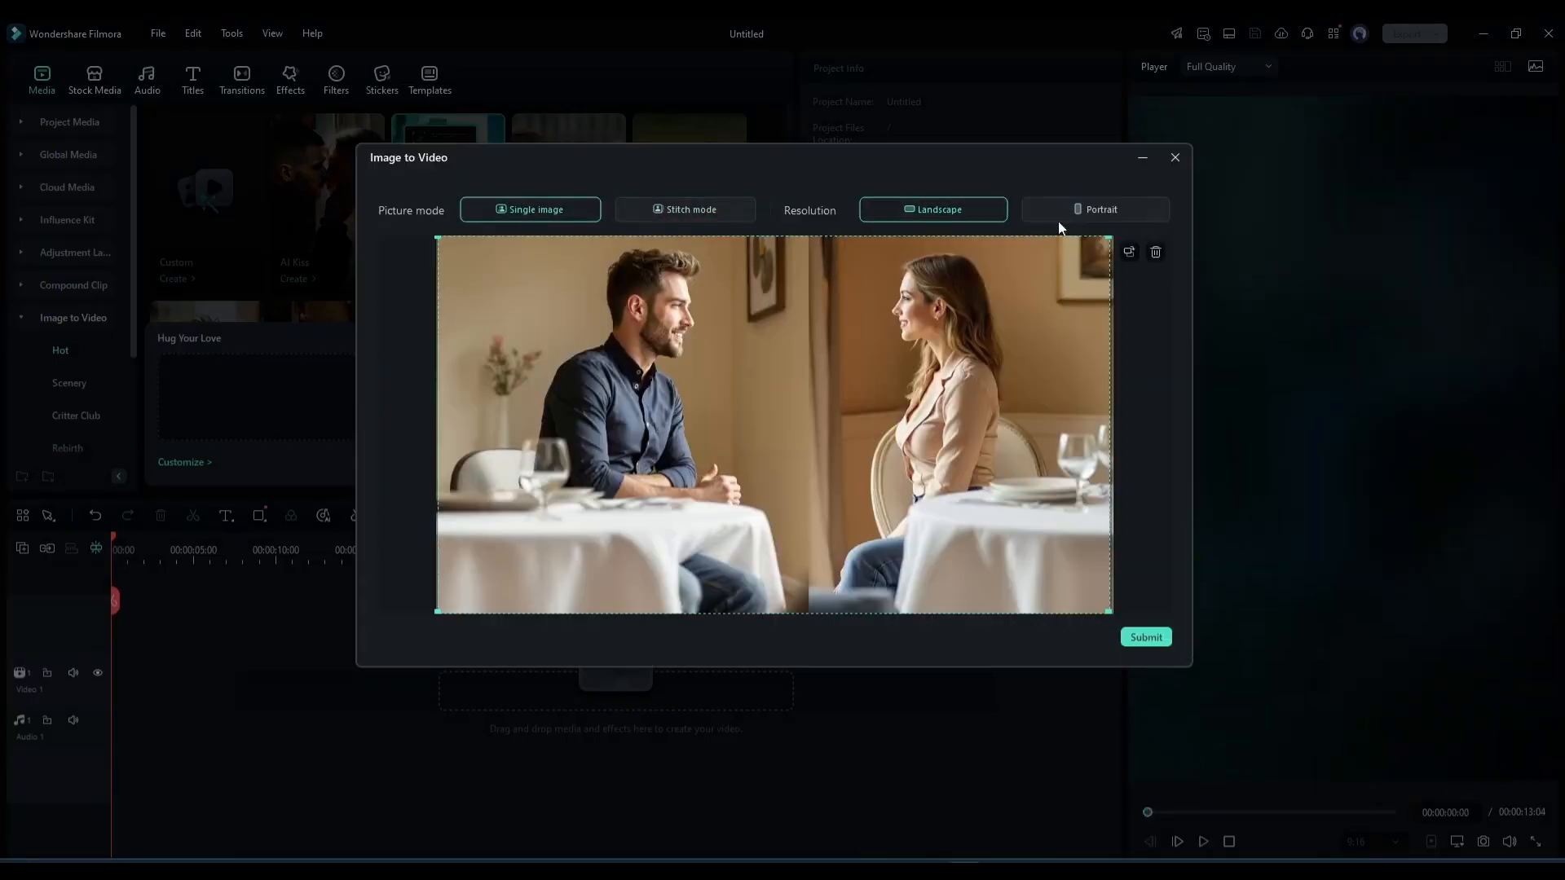
left_click(1146, 637)
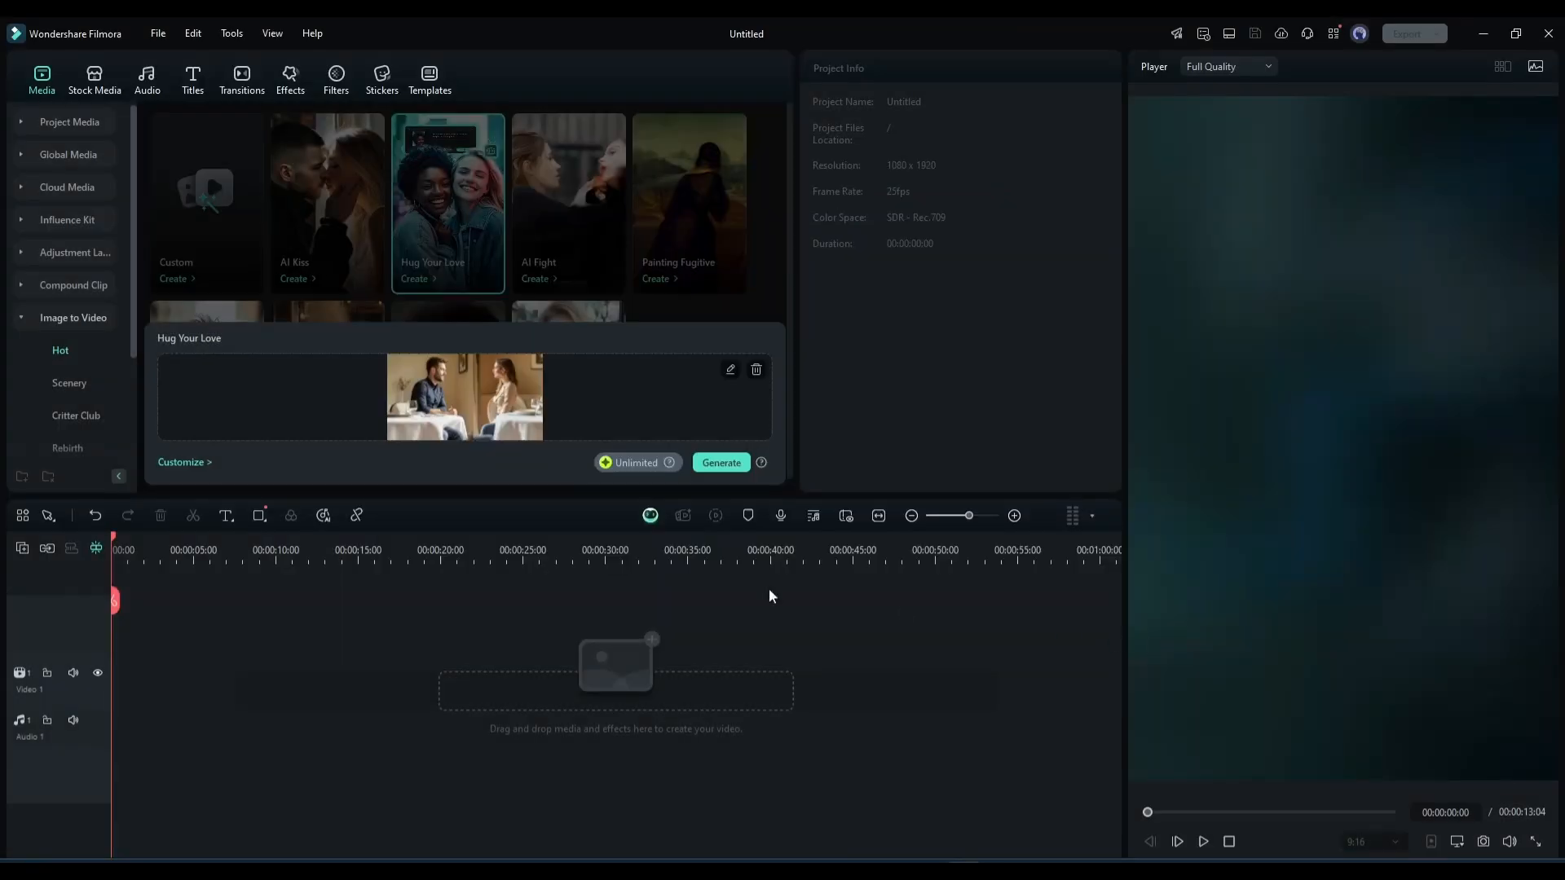
left_click(721, 463)
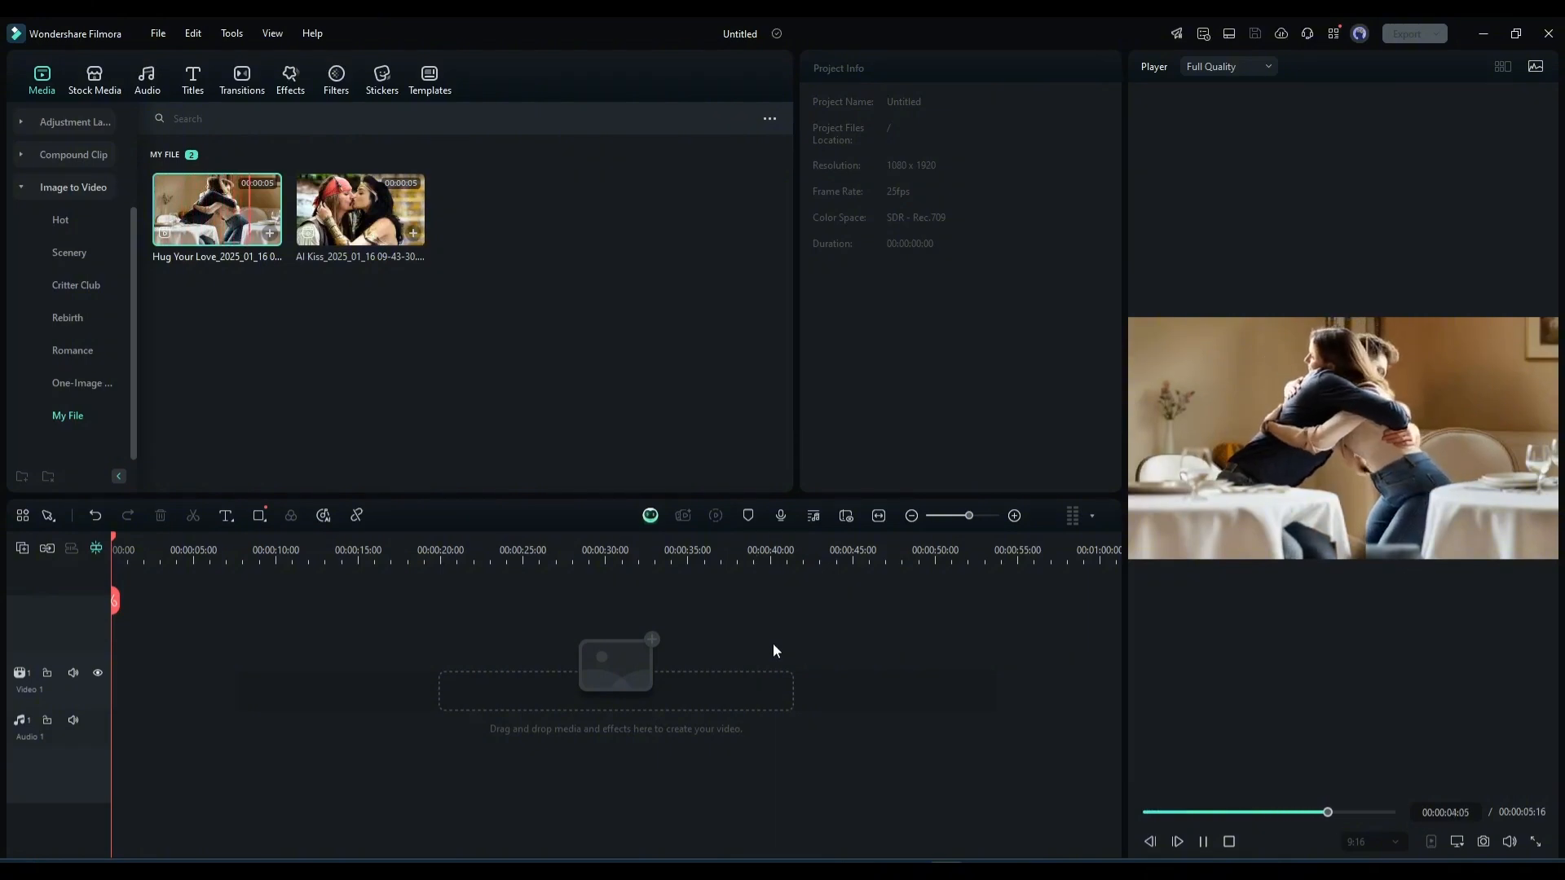
Step: Examine the Image to Video template categories and the upload and prompt fields of the Custom template
left_click(62, 214)
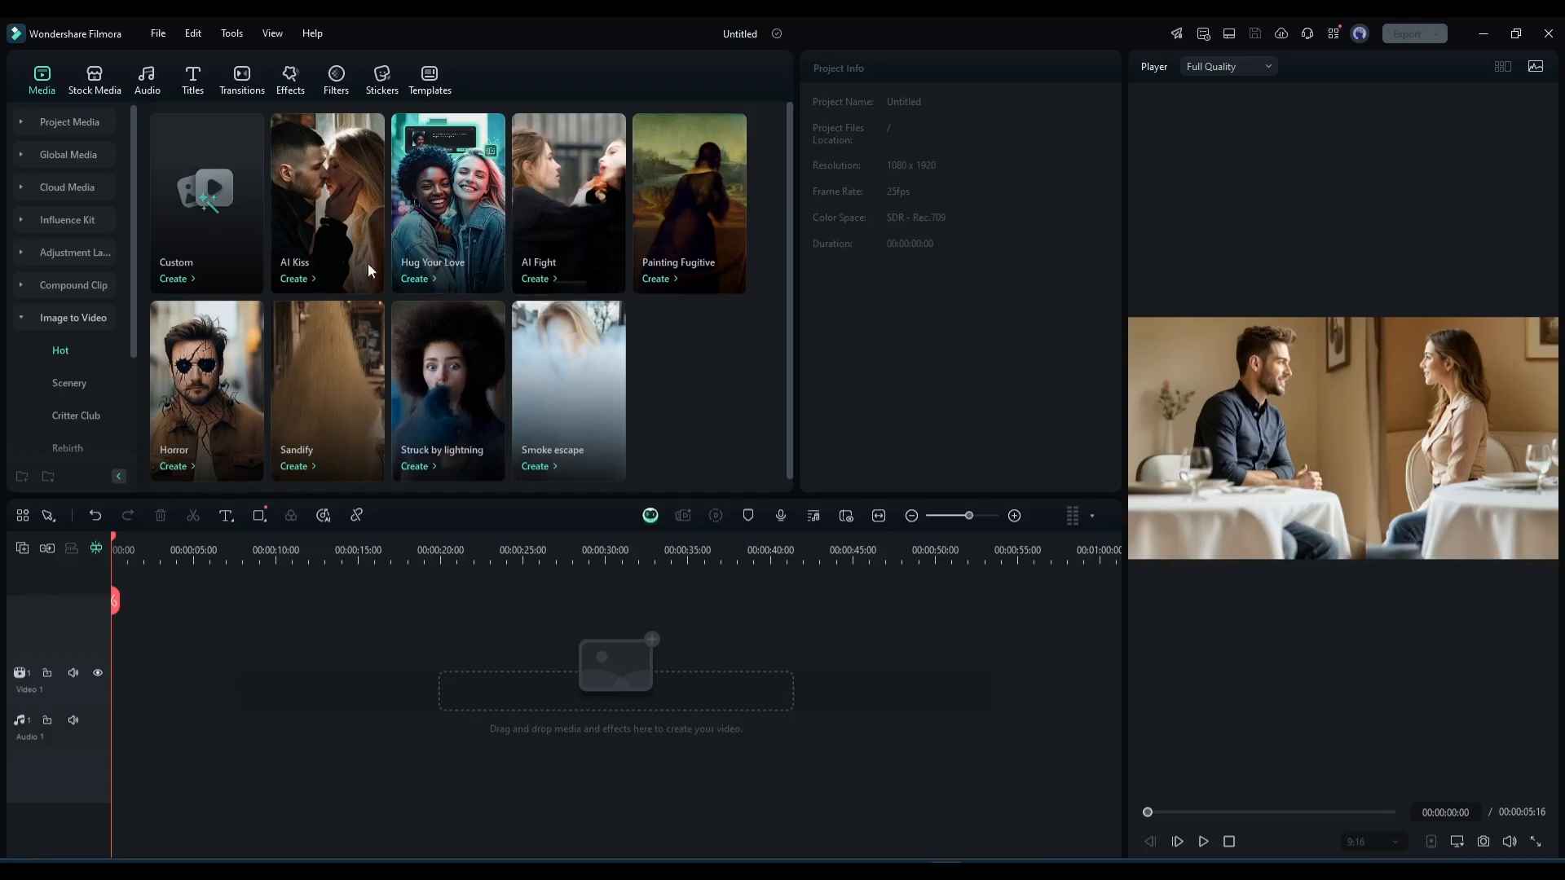
scroll(624, 401, "down", 1)
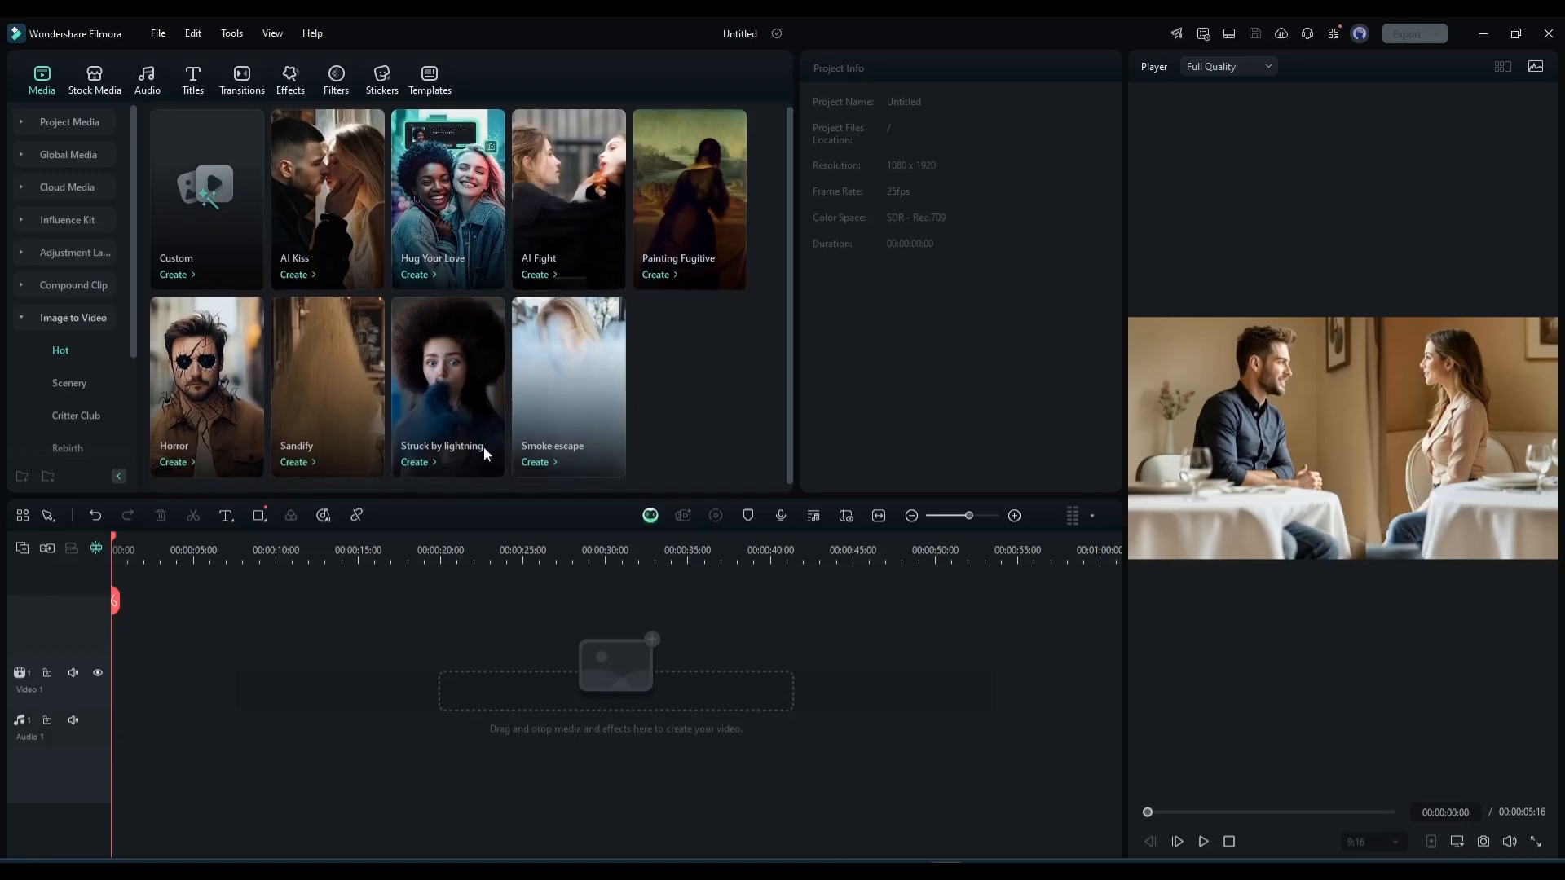
left_click(176, 241)
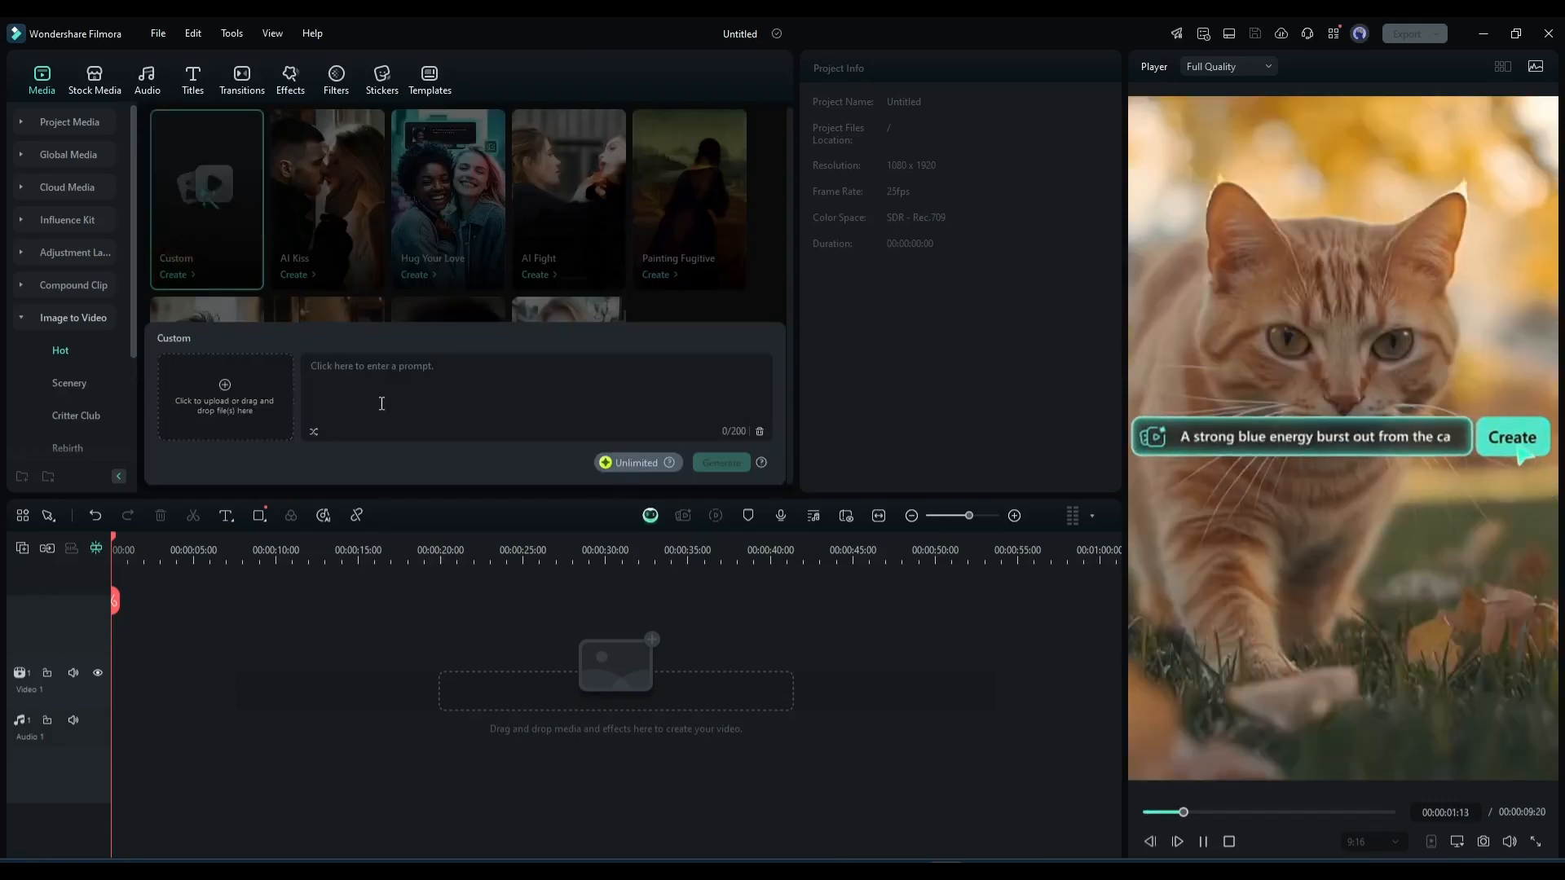
left_click(349, 403)
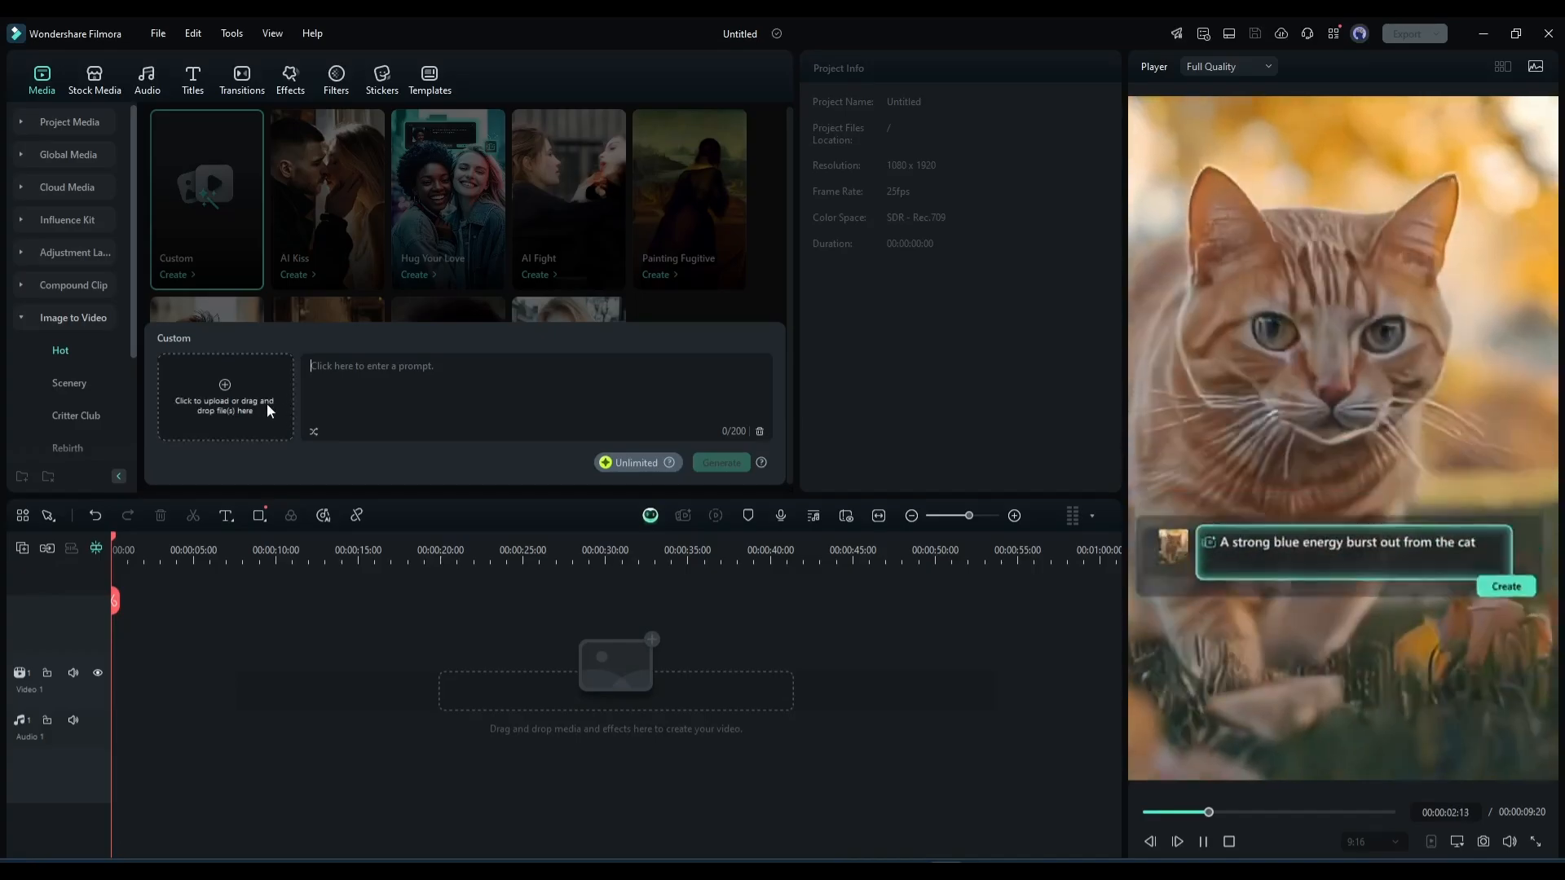
left_click(266, 403)
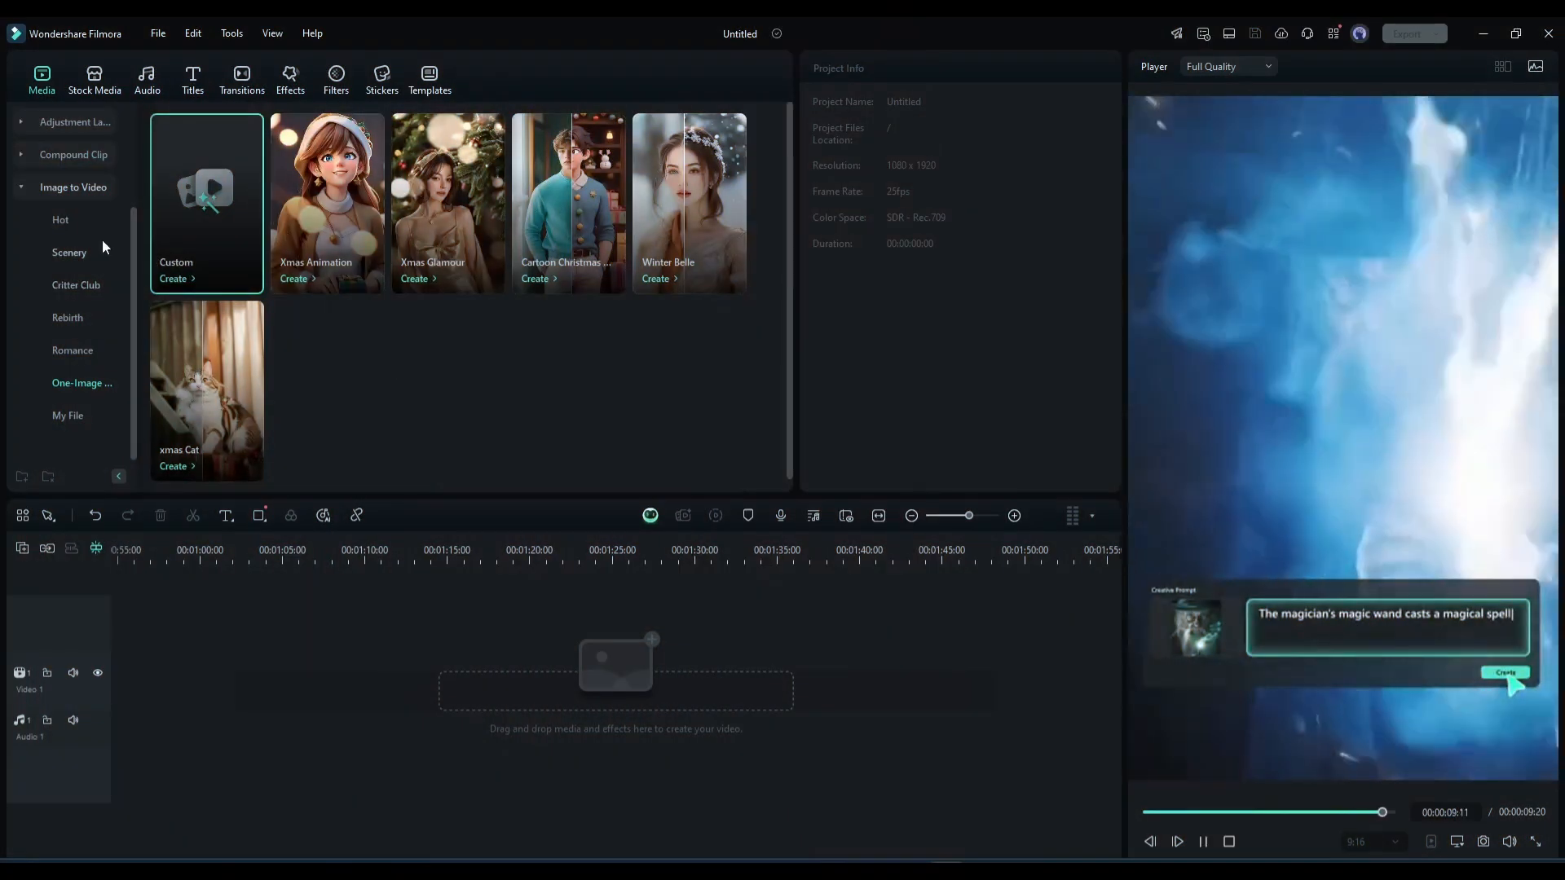
scroll(73, 309, "up", 2)
Step: Insert the downloaded cow and border collie AI images together at the start of the Video 1 track
left_click(97, 77)
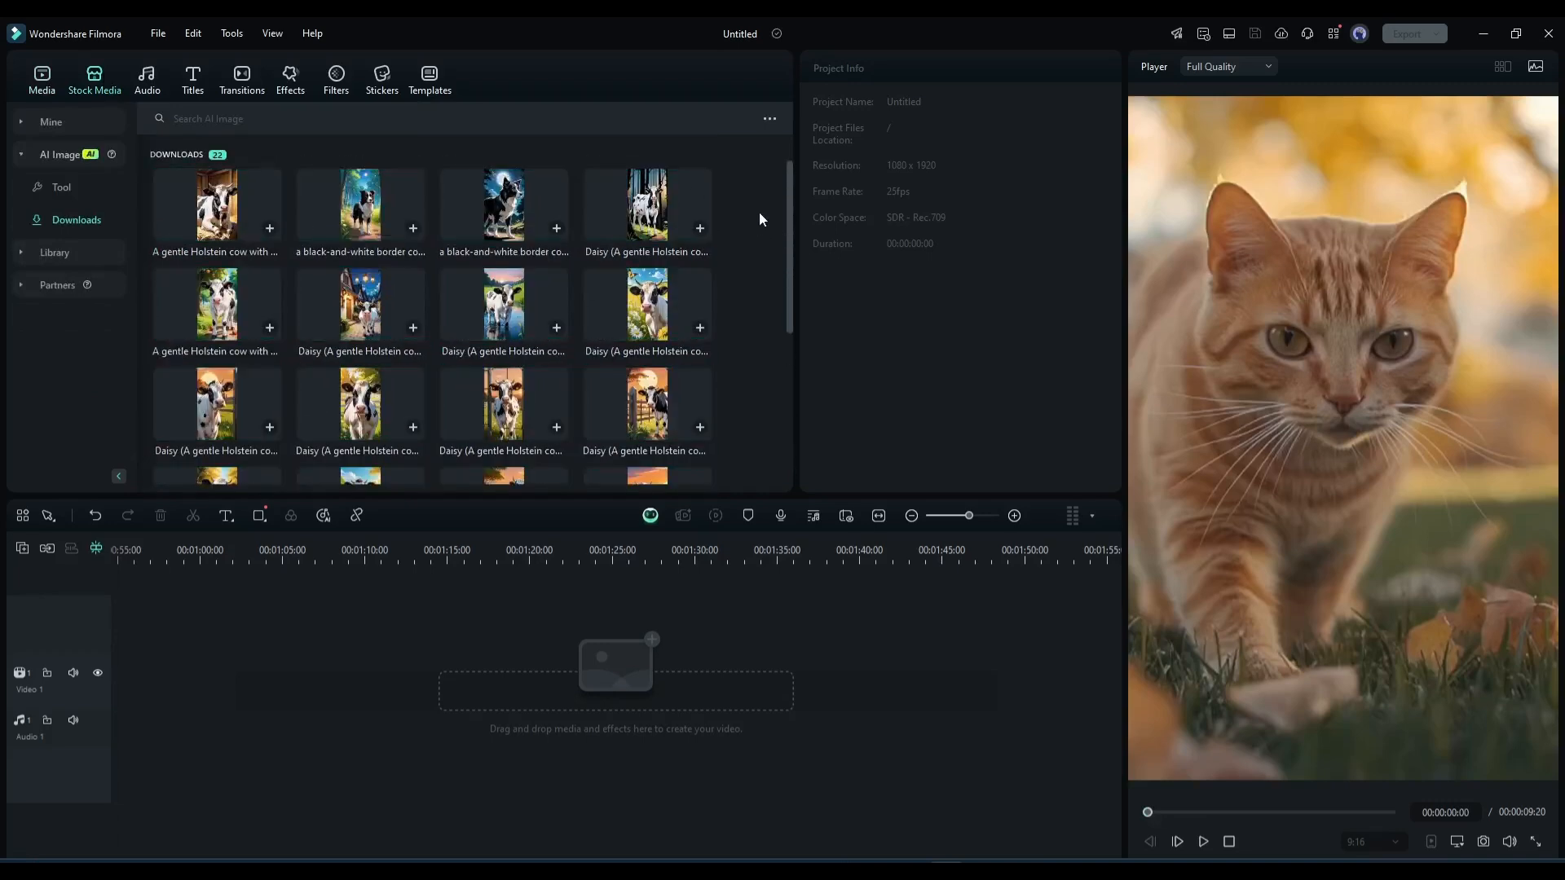
scroll(611, 304, "down", 3)
right_click(626, 316)
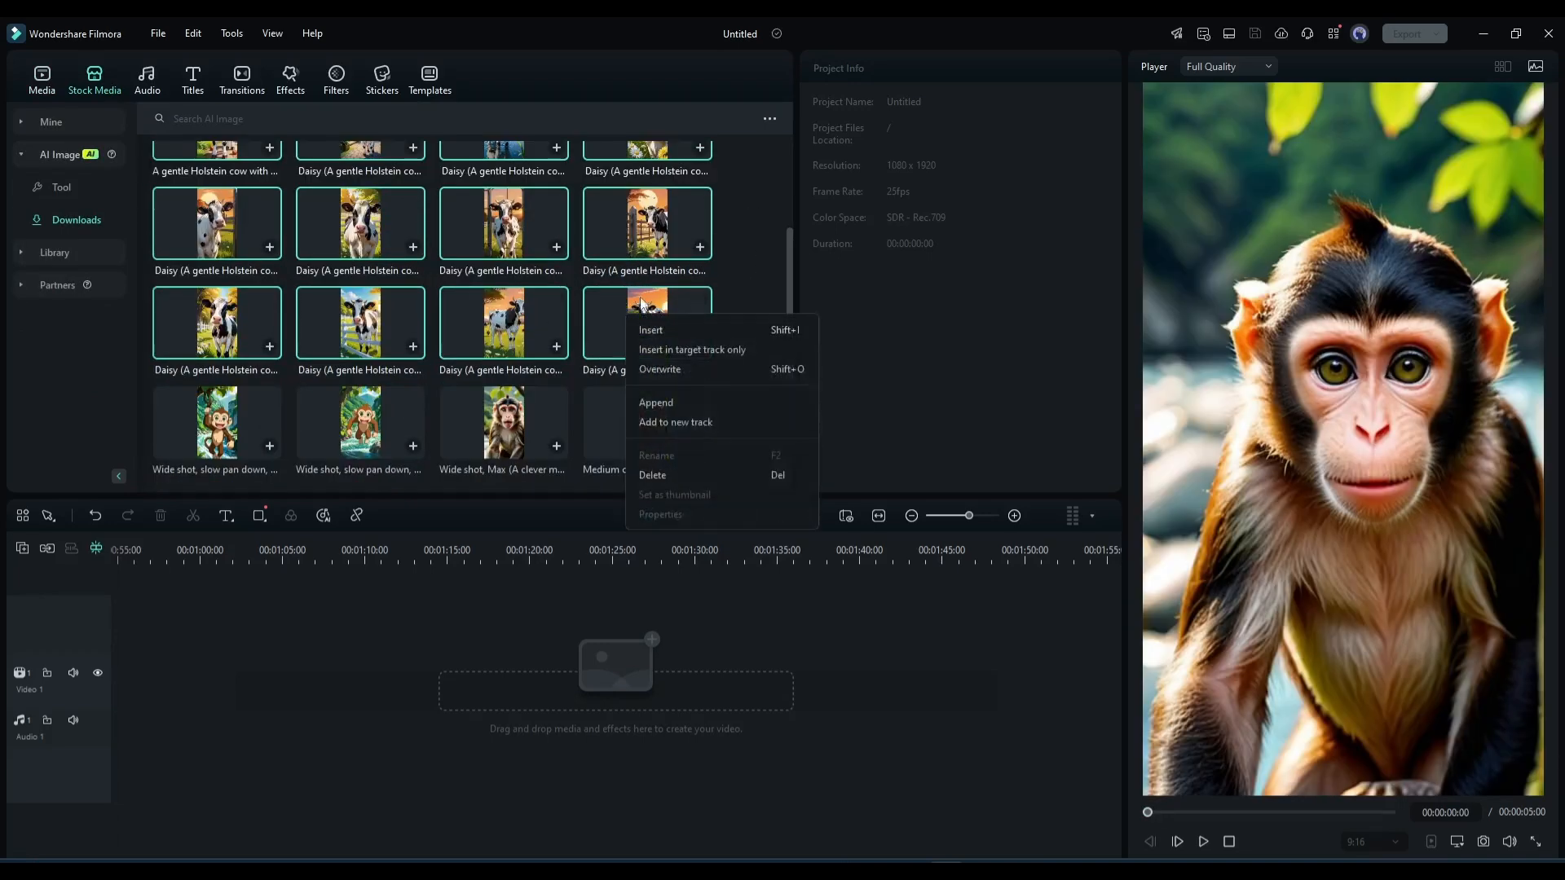
left_click(652, 330)
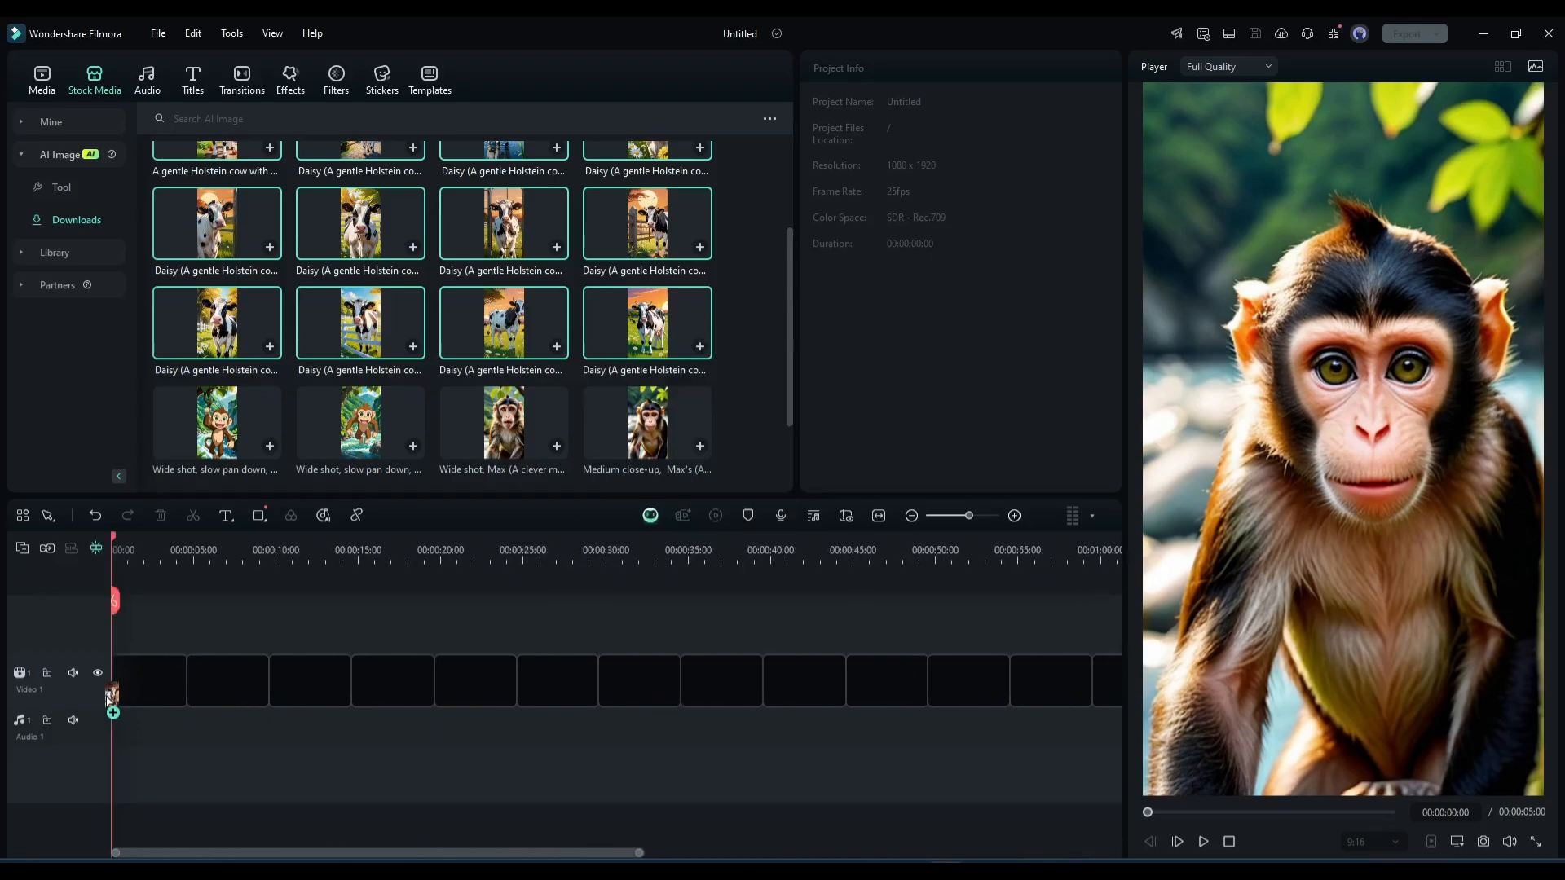
left_click_drag(108, 697, 114, 693)
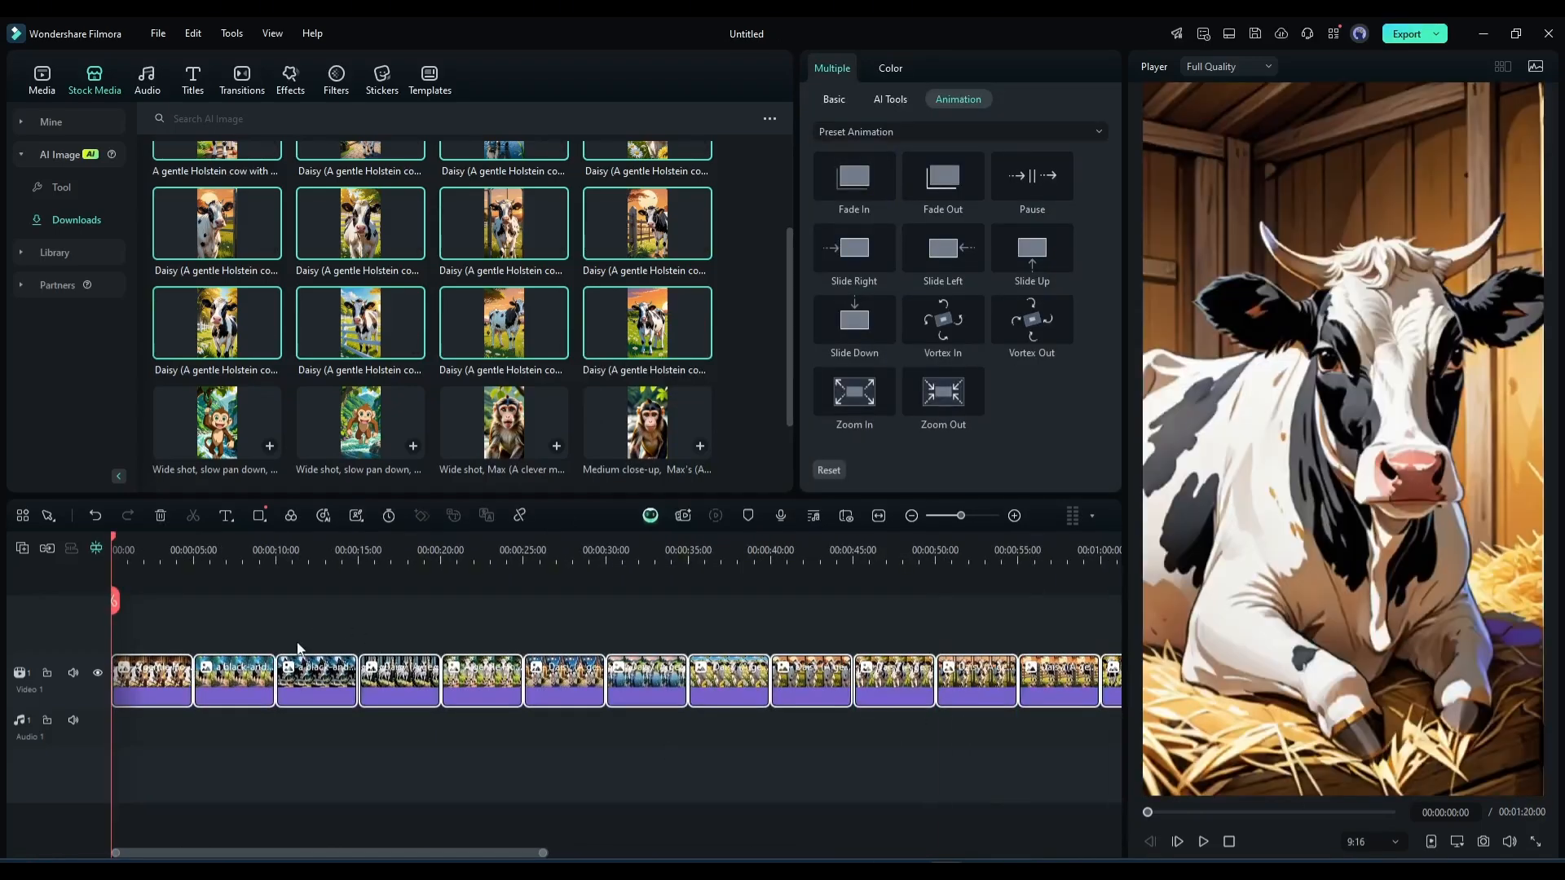
Step: Load the sunset pasture cow from the first timeline clip into the Custom image-to-video using Timeline mode in Portrait
left_click(684, 516)
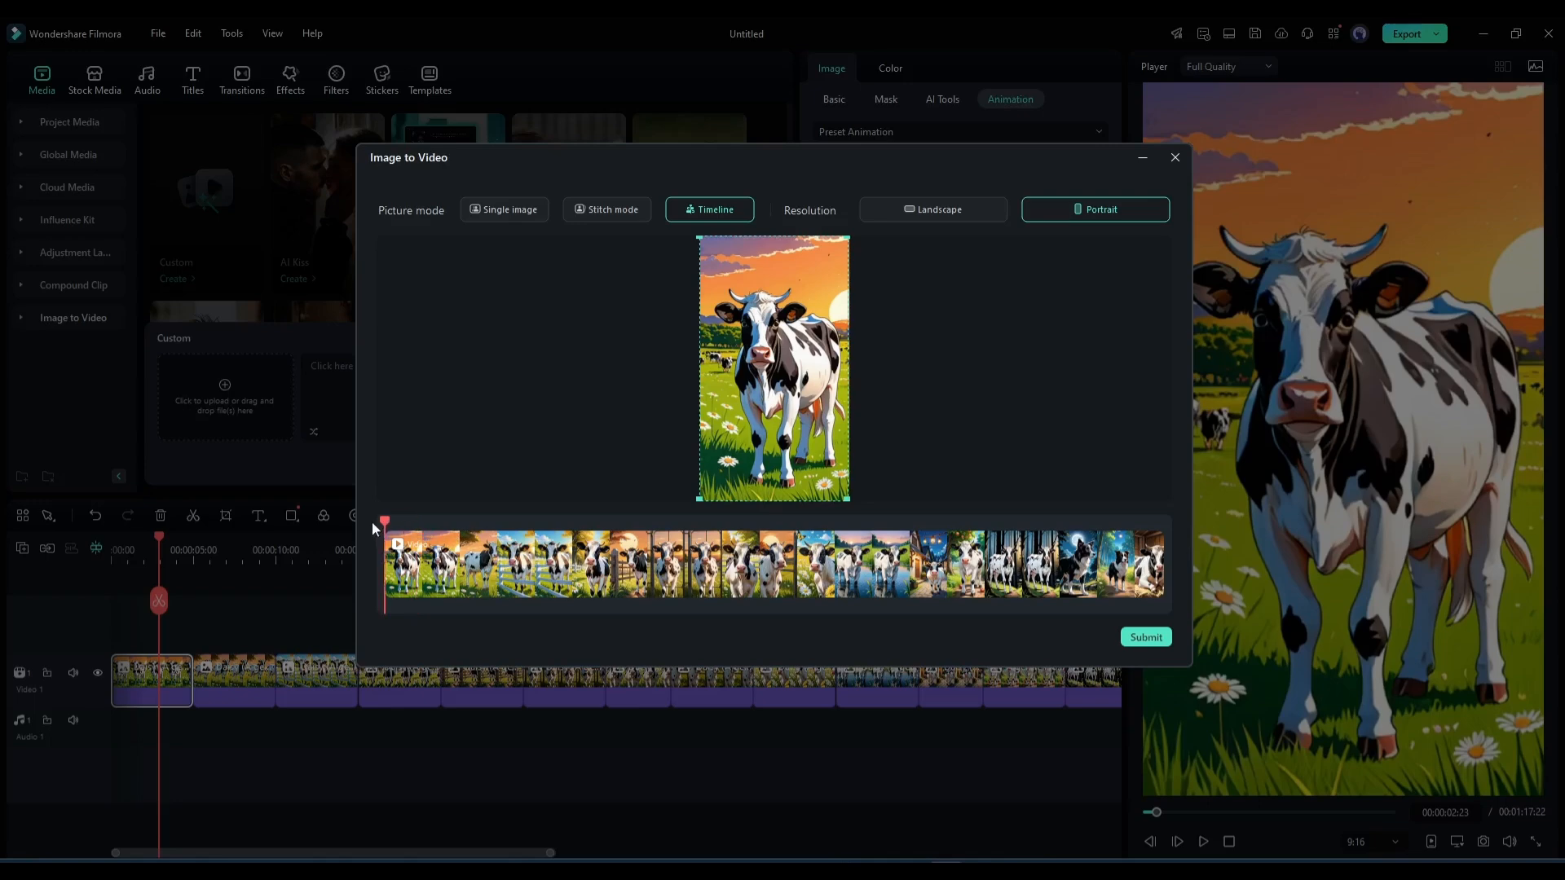
mouse_move(381, 526)
left_mouse_down()
mouse_move(880, 524)
mouse_move(356, 521)
left_mouse_up()
left_click(1146, 638)
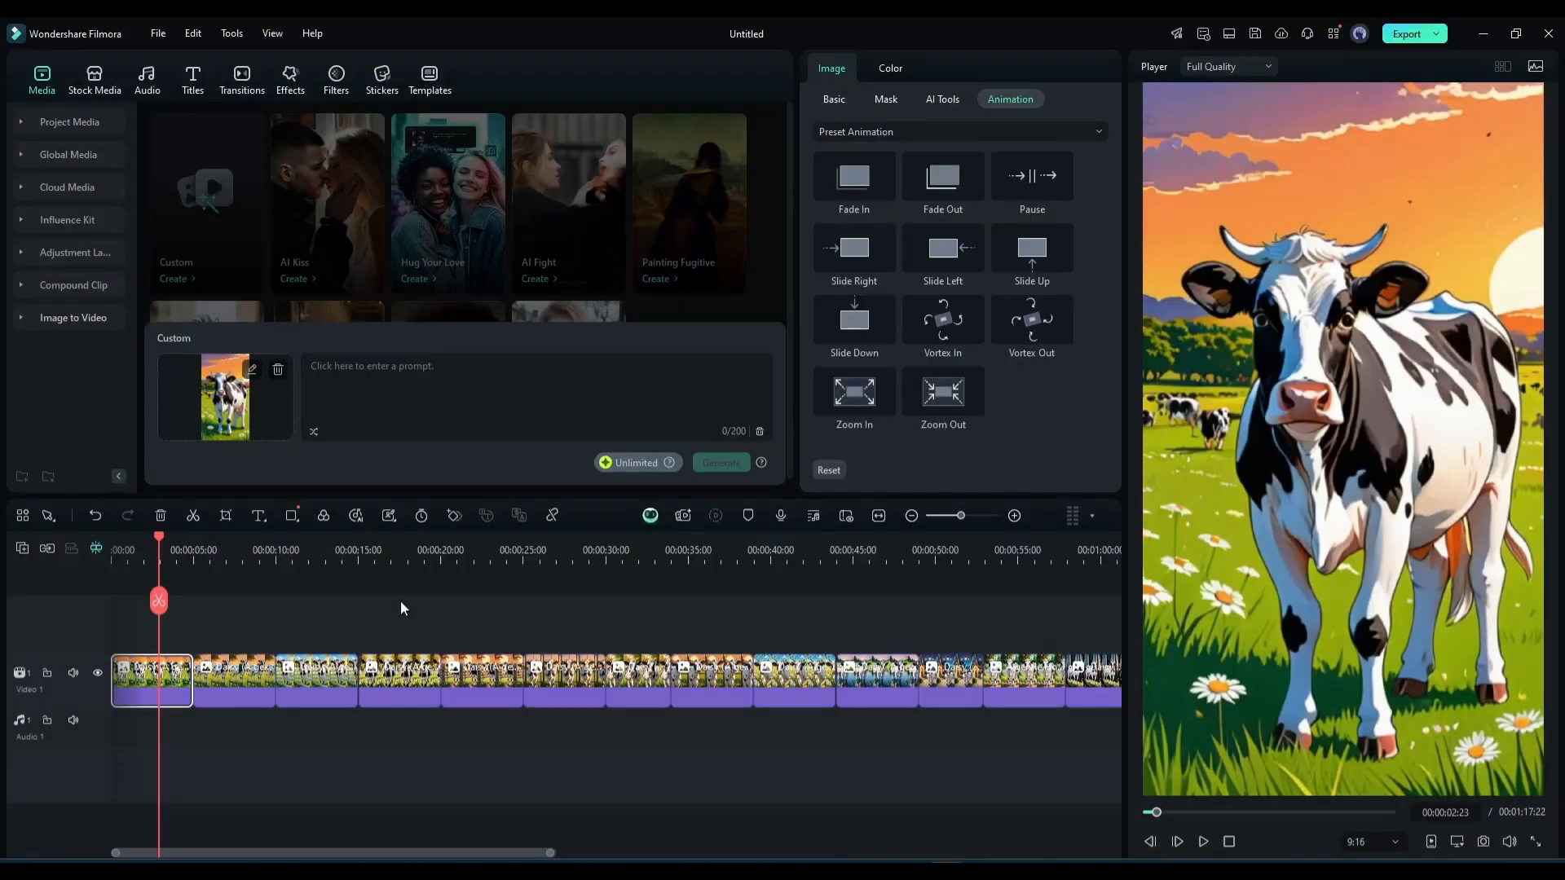
Step: Generate the Custom video with the prompt "Wide shot, slow pan across, Daisy grazing peacefully in a lush green pasture under a war"
left_click(409, 364)
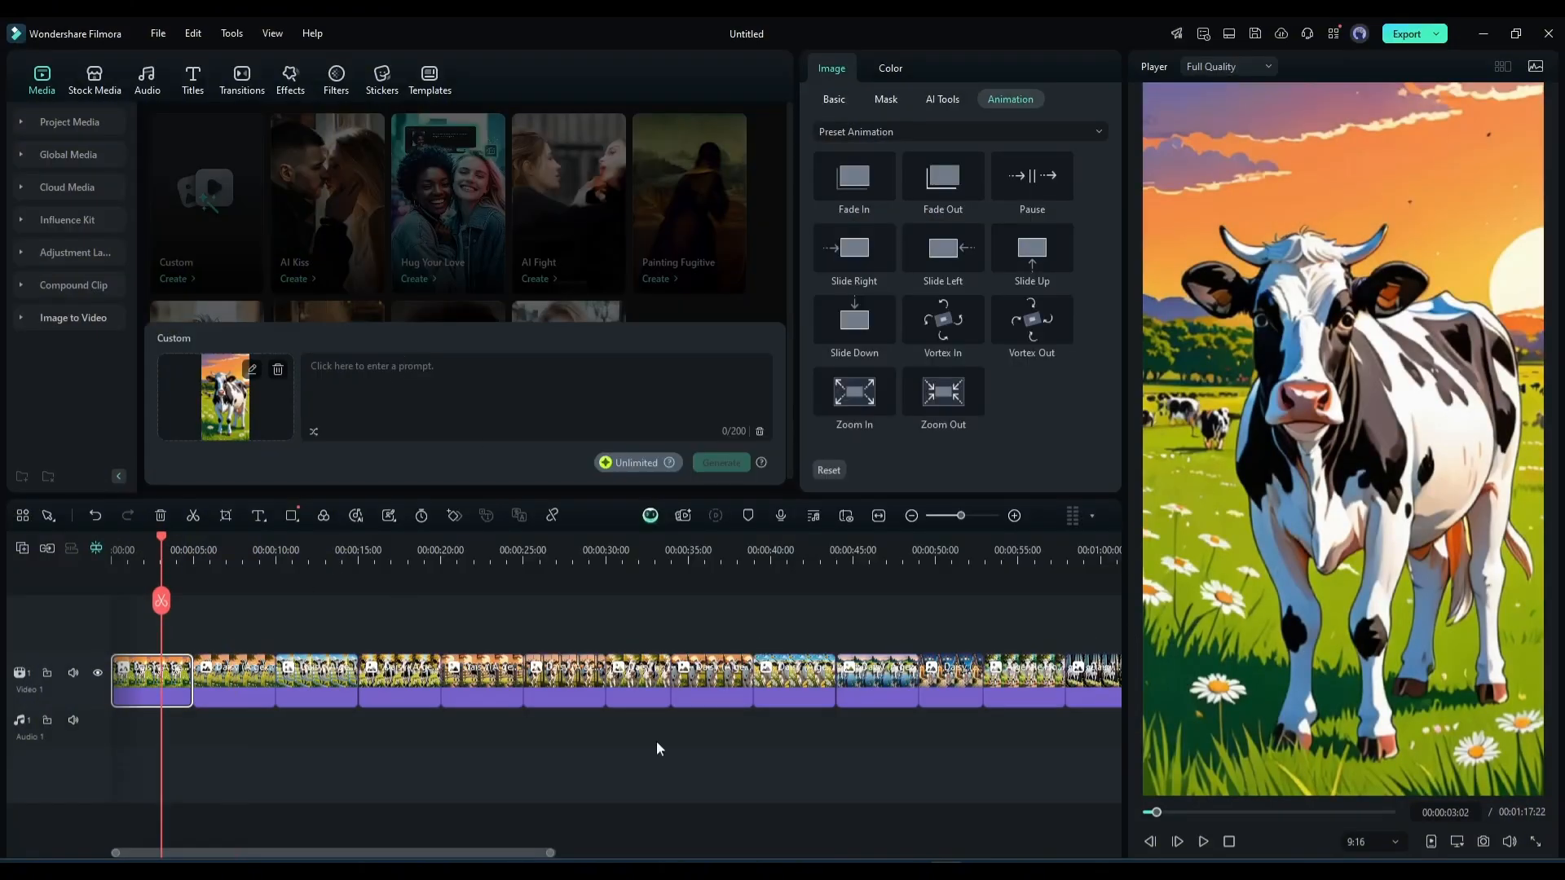
key("alt+Tab")
key("alt+Tab")
type("Wide shot, slow pan across, Daisy grazing peacefully in a lush green pasture under a war")
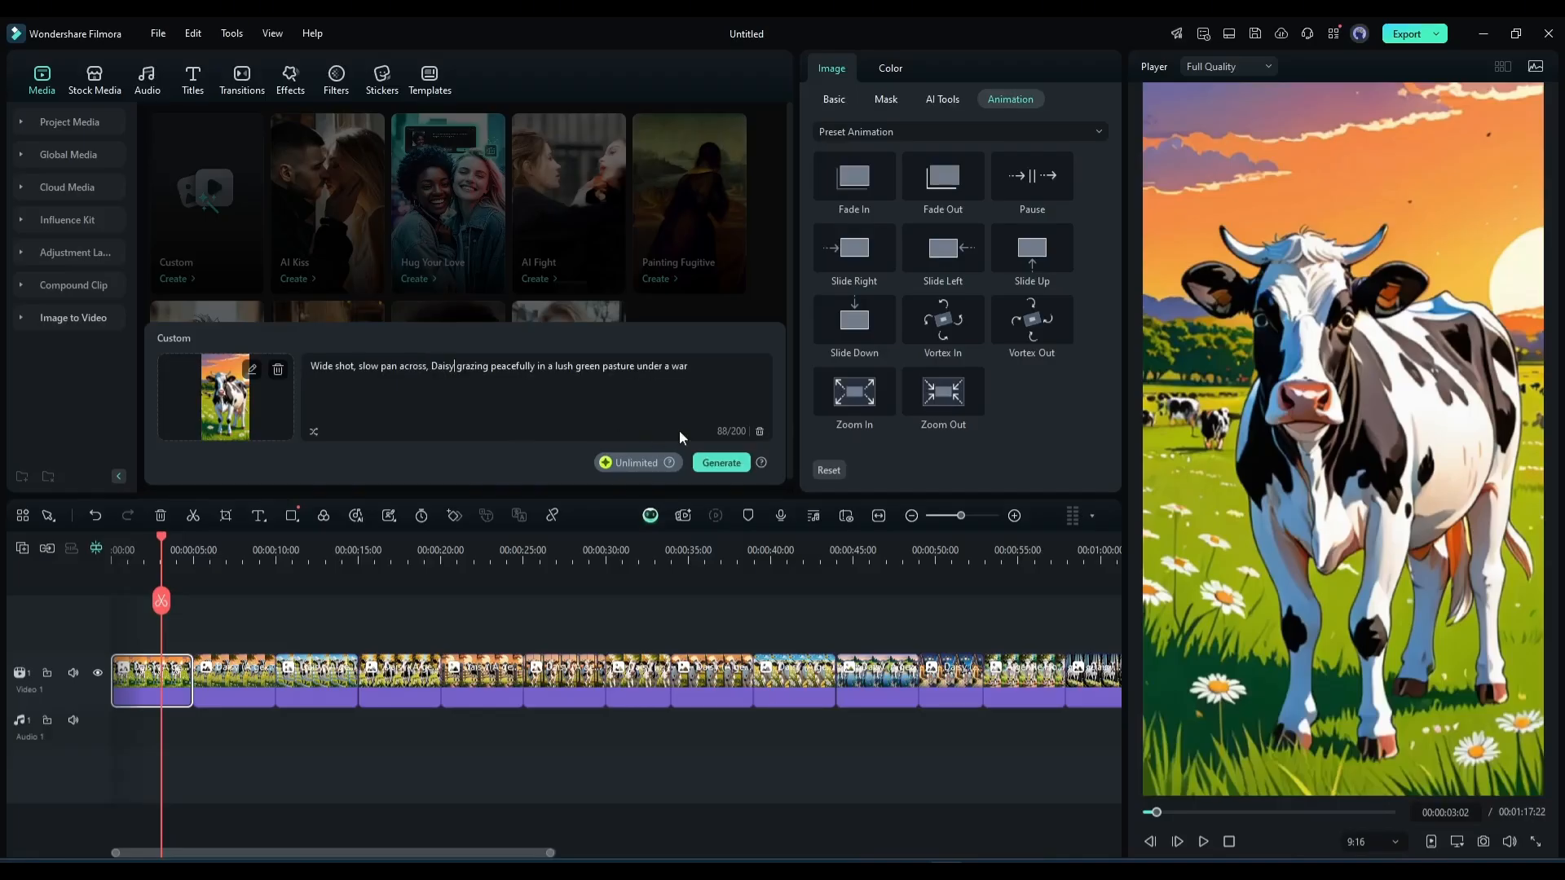
left_click(724, 460)
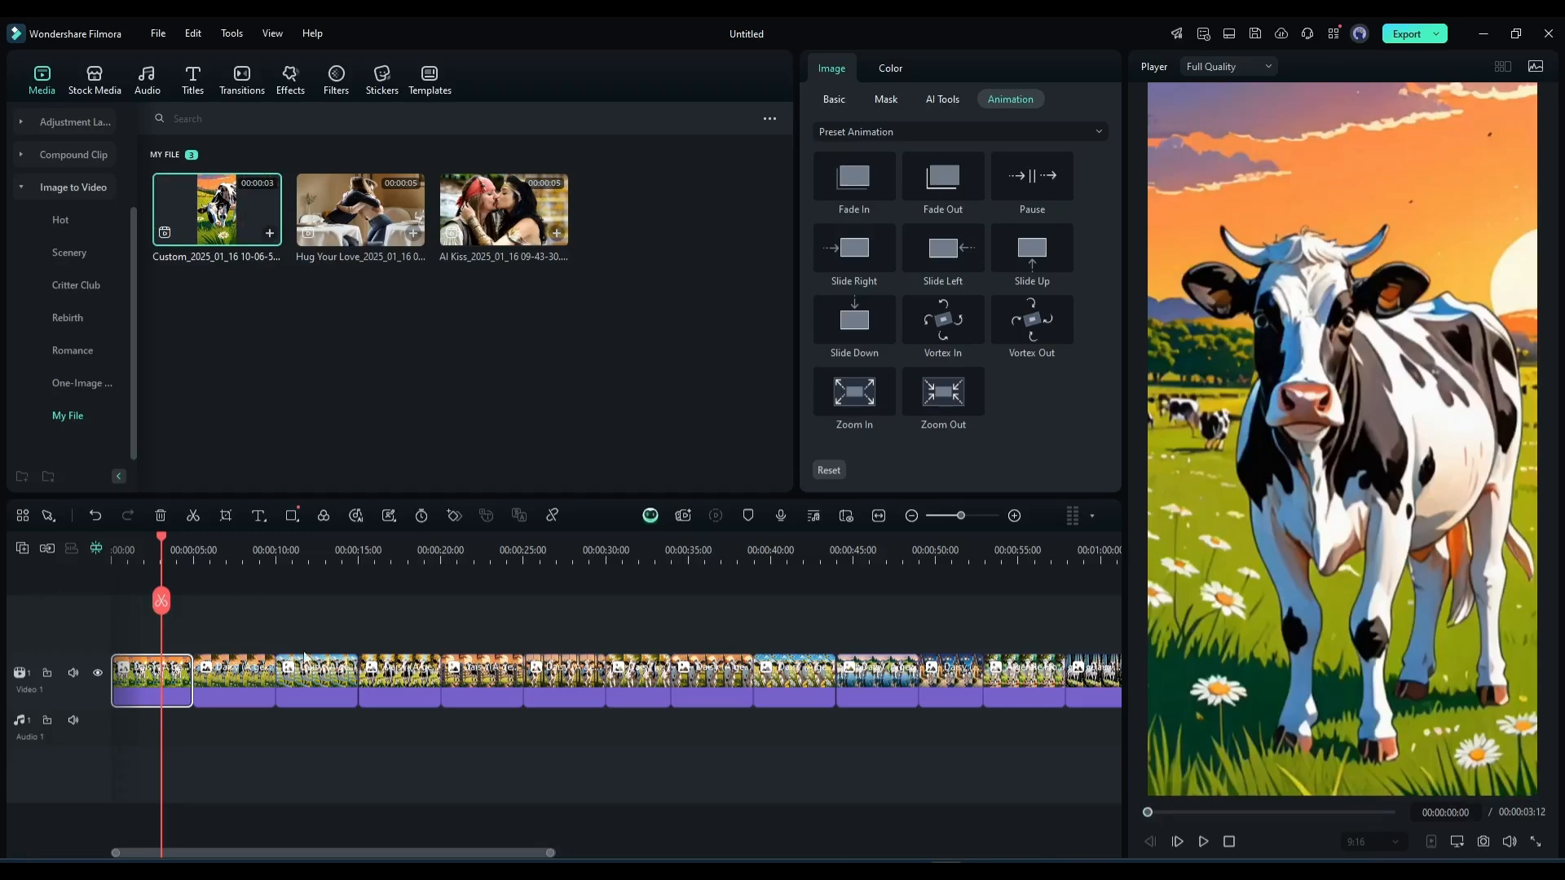
Step: Load the second timeline image into Image to Video and copy ChatGPT's Clip 2 prompt beginning "Medium shot, slight upward tilt" for it
left_click(246, 657)
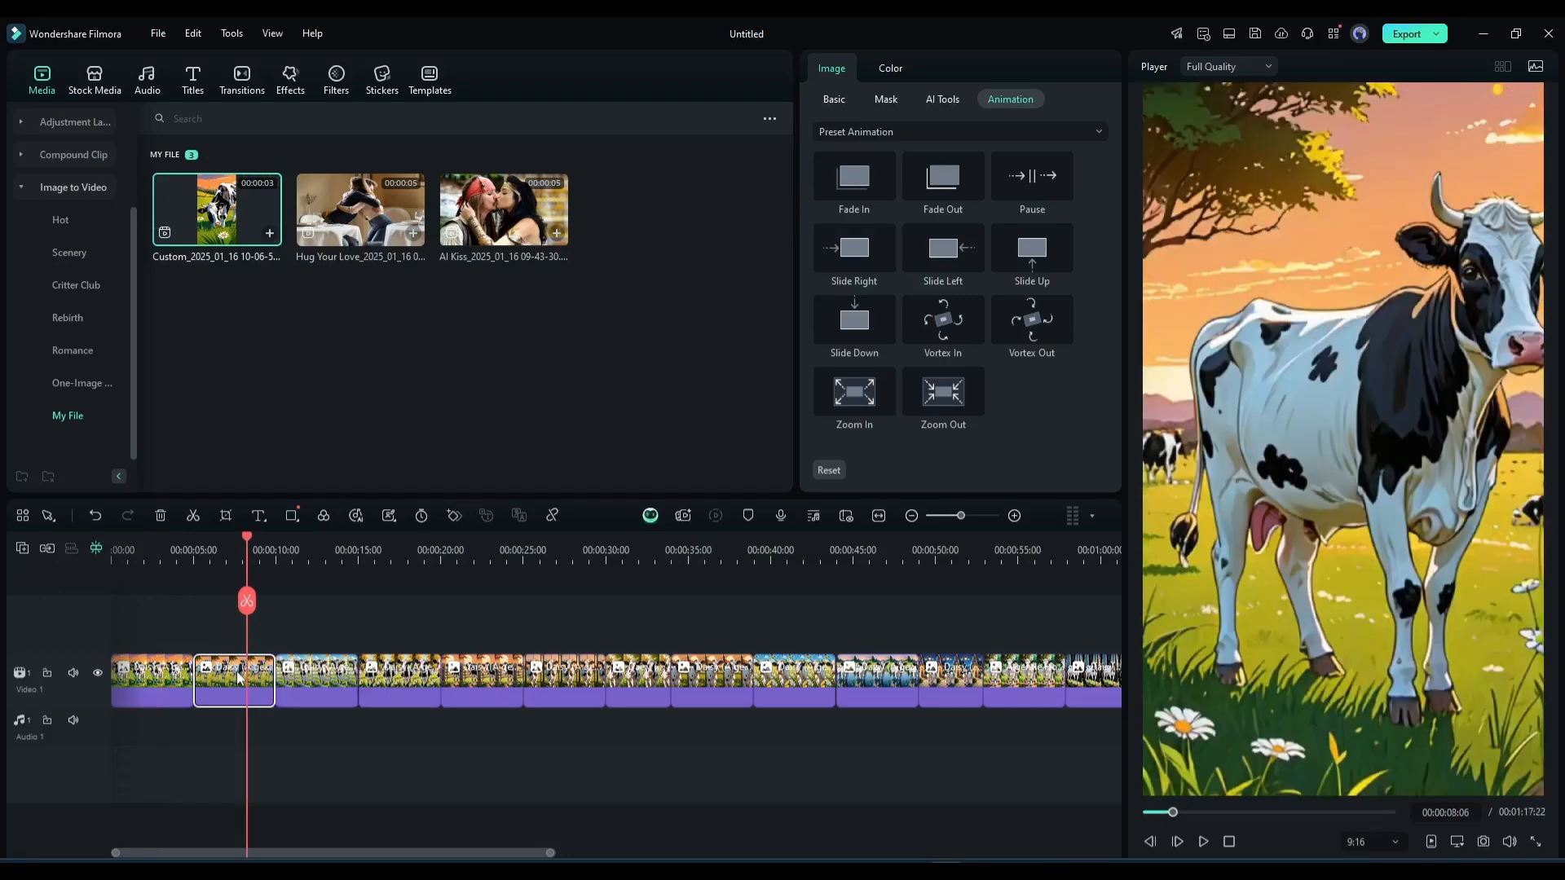
left_click(682, 516)
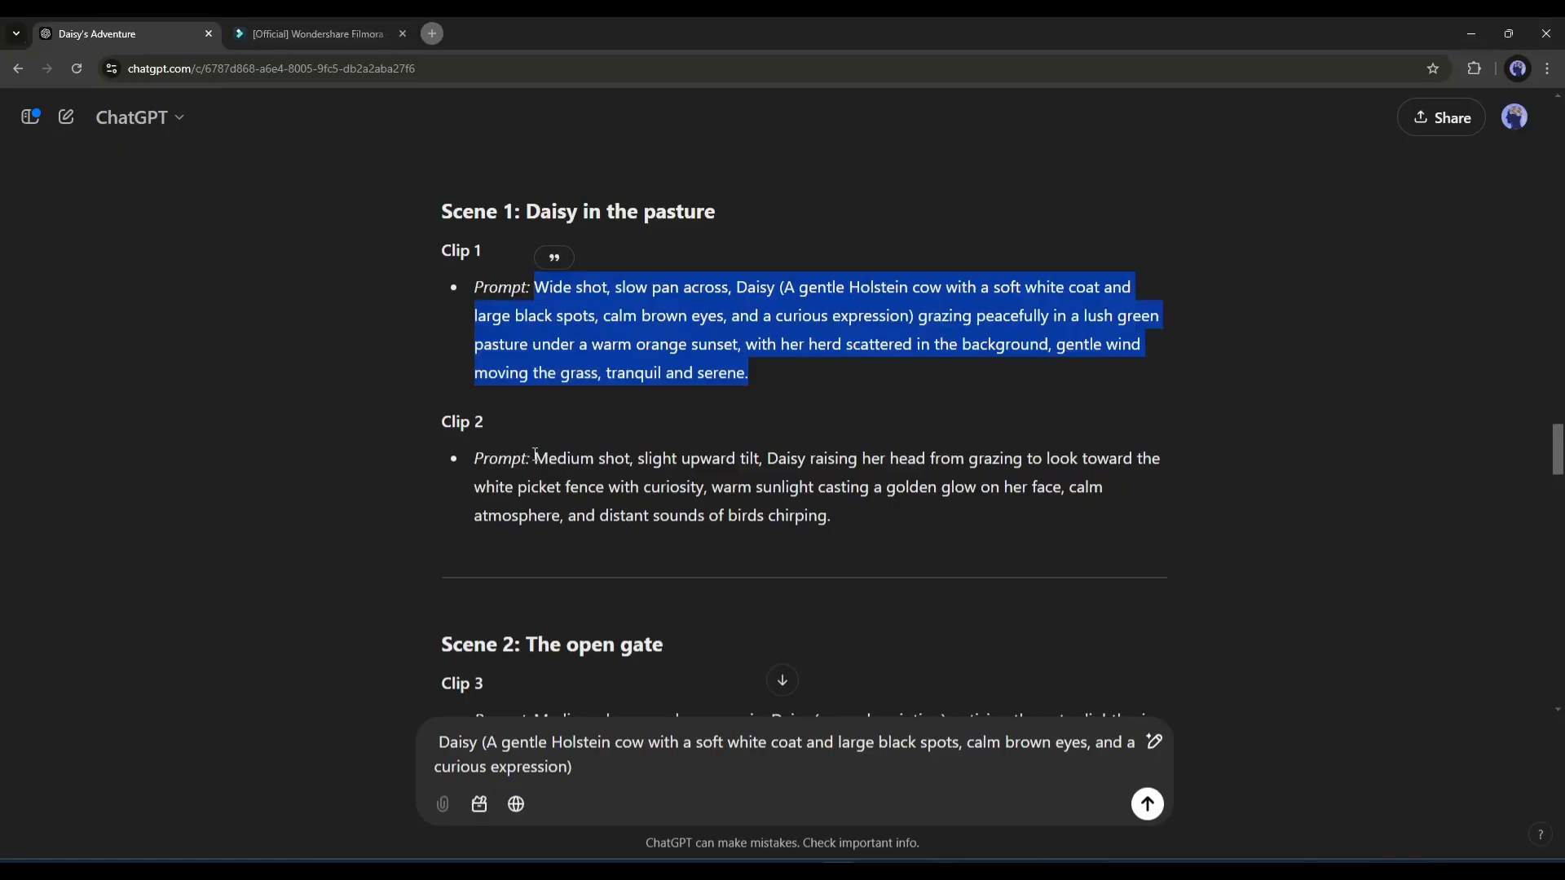
left_click_drag(535, 458, 704, 480)
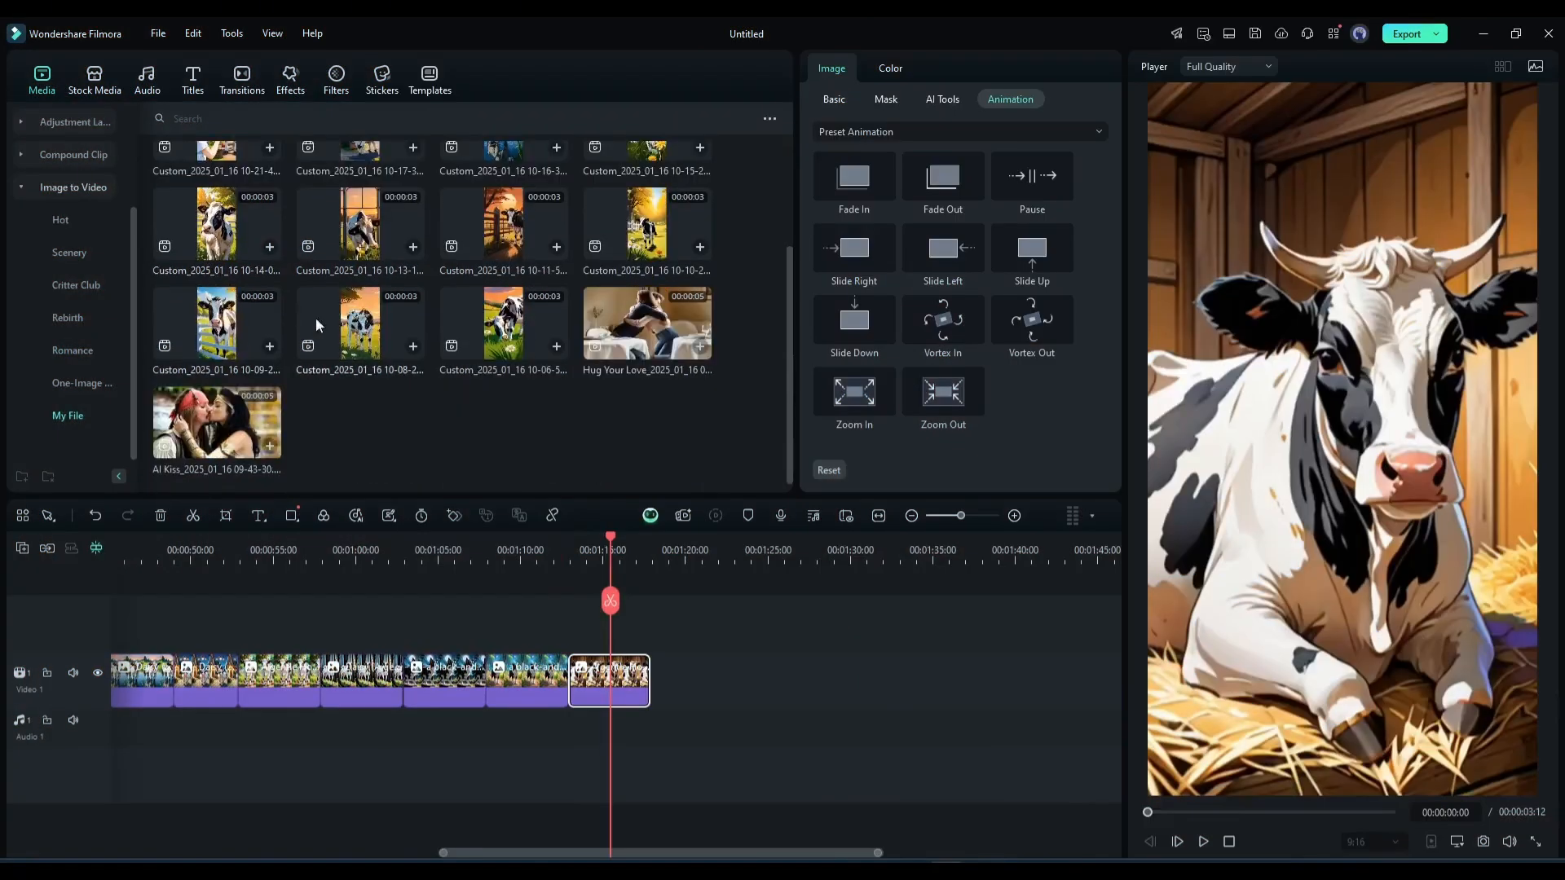
Step: Clear all the still images from the timeline, keeping the generated Image to Video clips in My File at hand
scroll(238, 328, "up", 5)
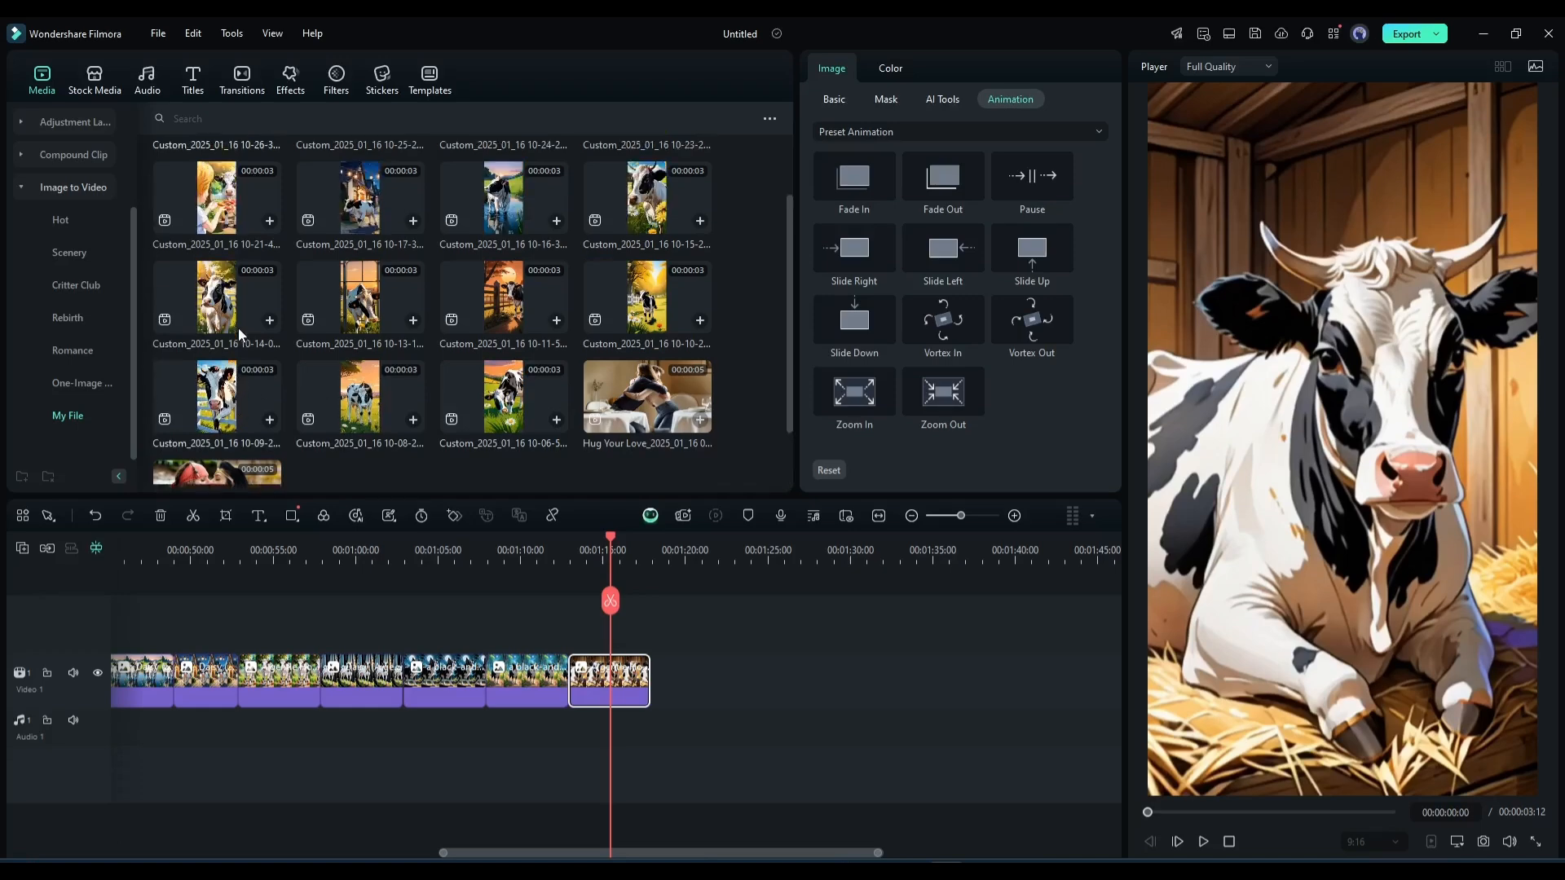
left_click(72, 411)
left_click_drag(685, 670, 87, 687)
key("Delete")
scroll(521, 390, "down", 2)
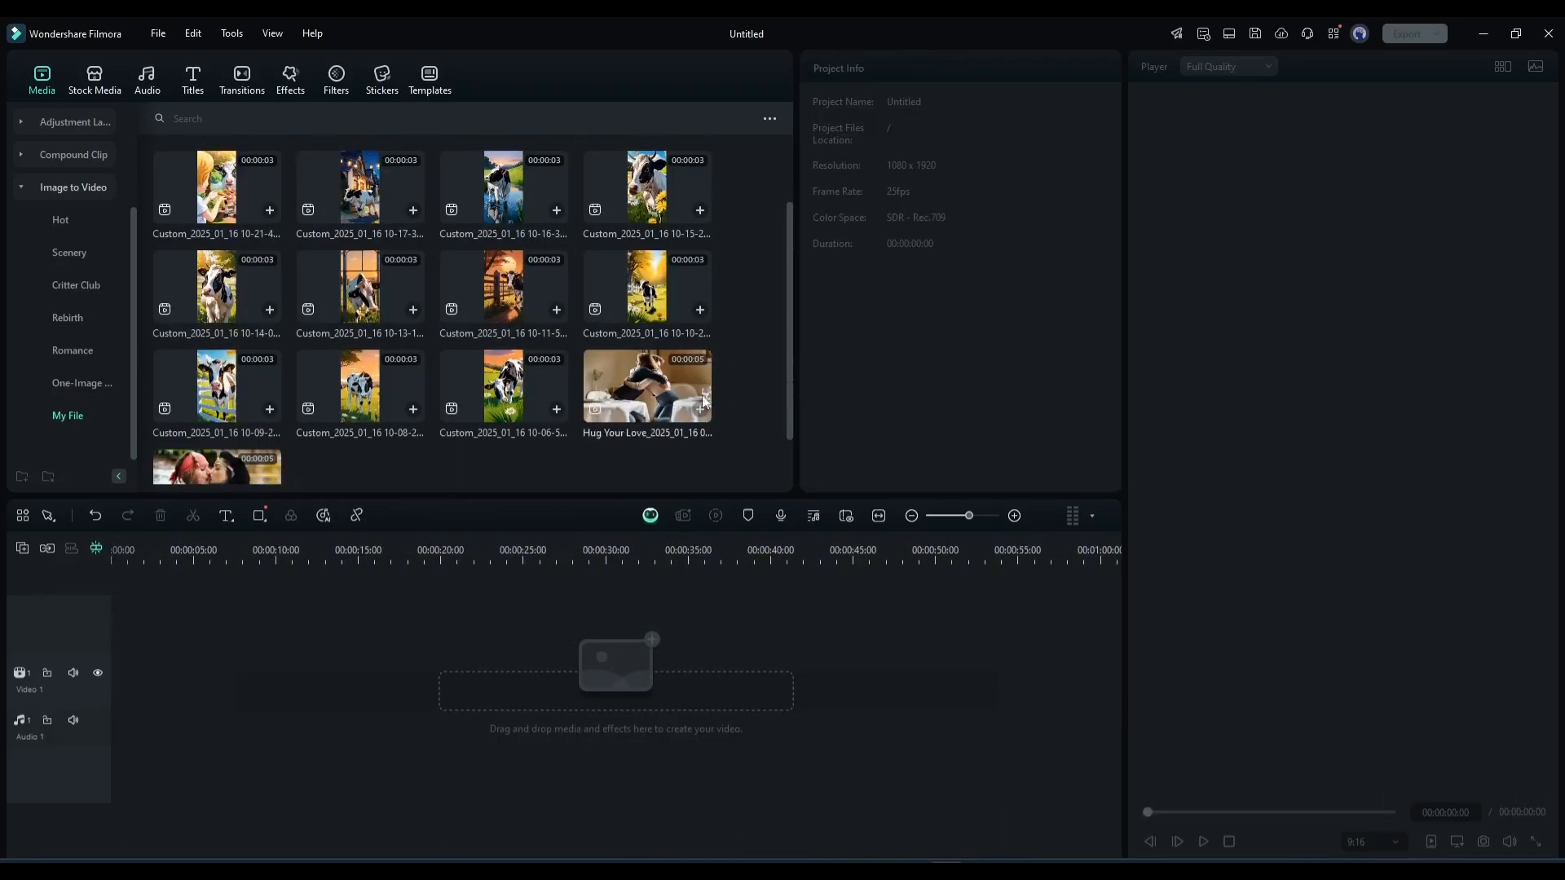
Step: Place the four earliest generated Custom cow clips (10-06, 10-08, 10-09, 10-10) in order from the start of Video 1
left_click_drag(504, 386, 129, 678)
left_click(877, 470)
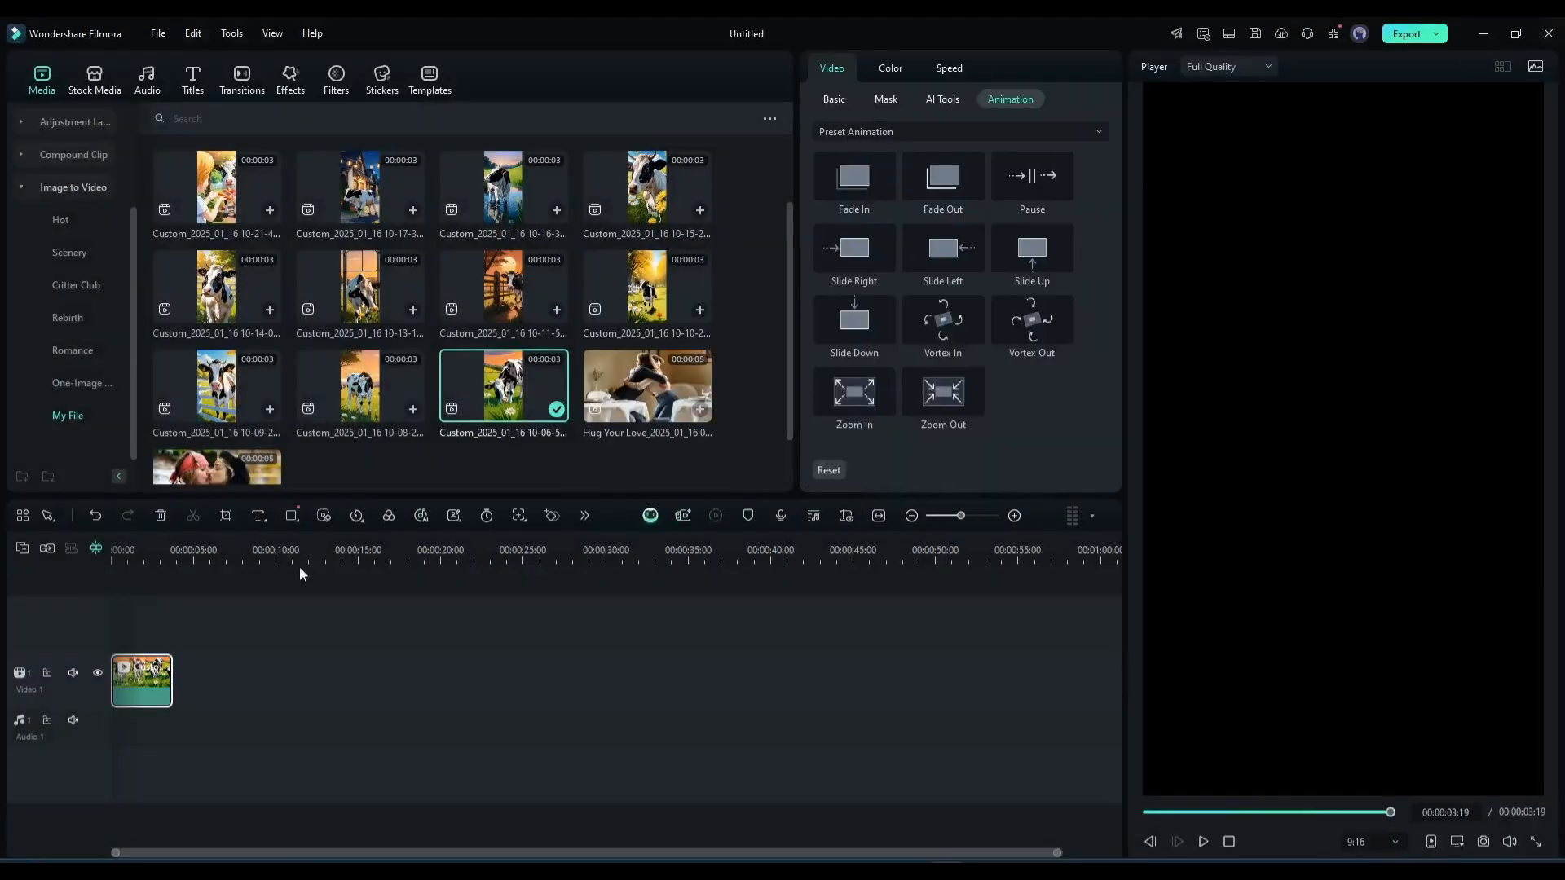
left_click_drag(361, 386, 177, 686)
left_click_drag(216, 386, 239, 685)
left_click_drag(647, 287, 301, 685)
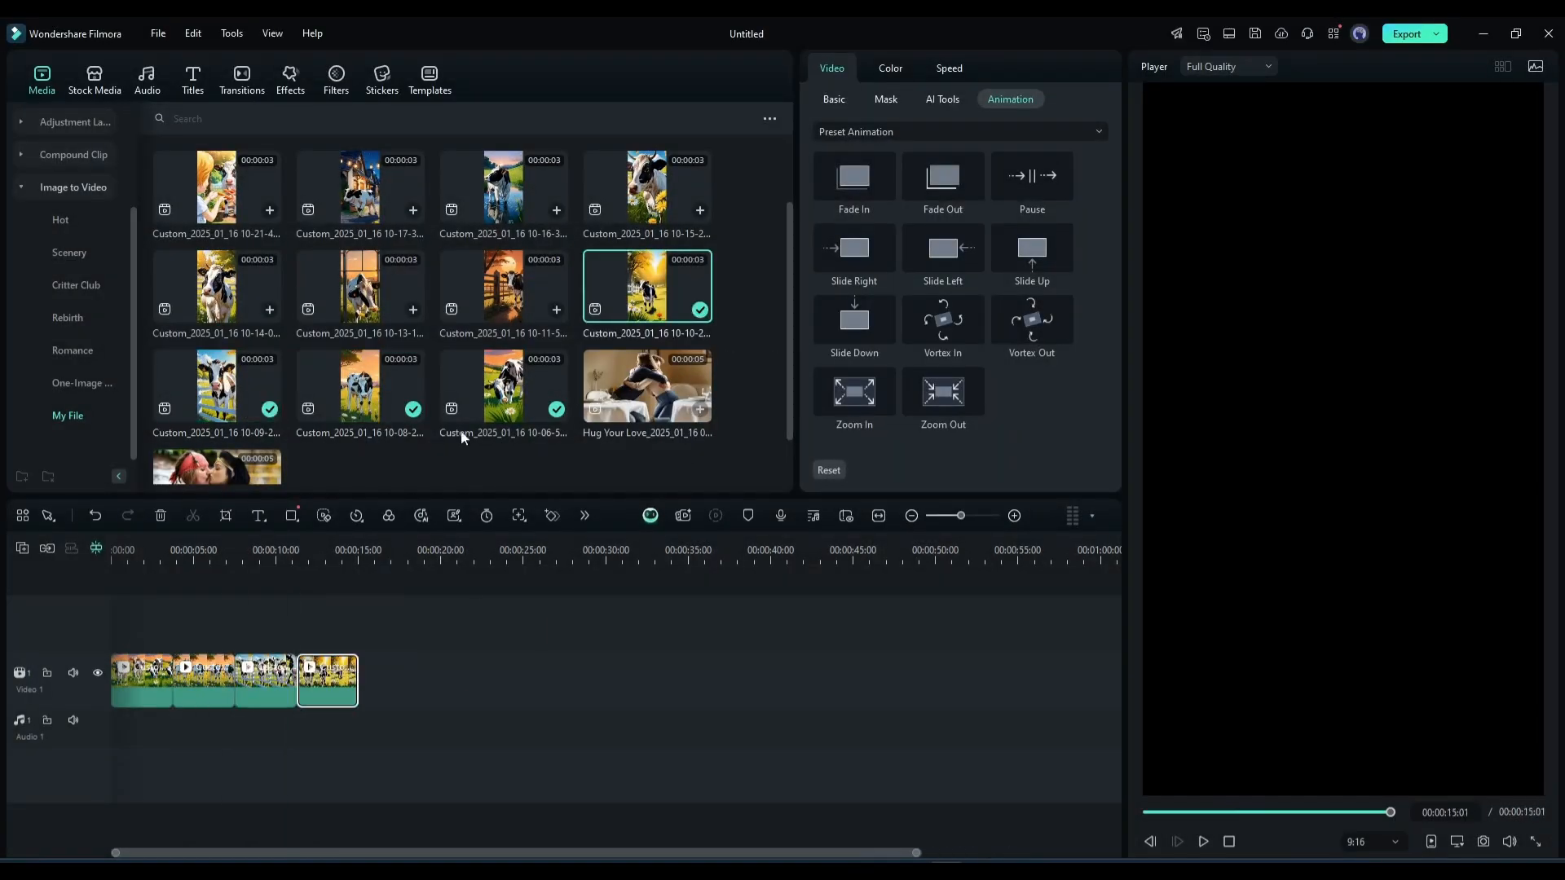
Step: Append the 10-11, 10-15, 10-16, 10-17, 10-21, 10-23, 10-24, 10-25 and 10-26 Custom clips in order on Video 1
left_click_drag(503, 287, 364, 684)
left_click_drag(647, 188, 425, 699)
left_click_drag(504, 187, 487, 705)
left_click_drag(360, 187, 550, 704)
left_click_drag(217, 188, 612, 704)
scroll(617, 228, "up", 2)
left_click_drag(617, 229, 675, 704)
left_click_drag(503, 208, 737, 704)
left_click_drag(361, 208, 798, 705)
left_click_drag(217, 207, 860, 706)
Step: Reverse the playback of the fourth Video 1 clip and return the playhead to the start
left_click_drag(652, 554, 338, 706)
left_click(335, 706)
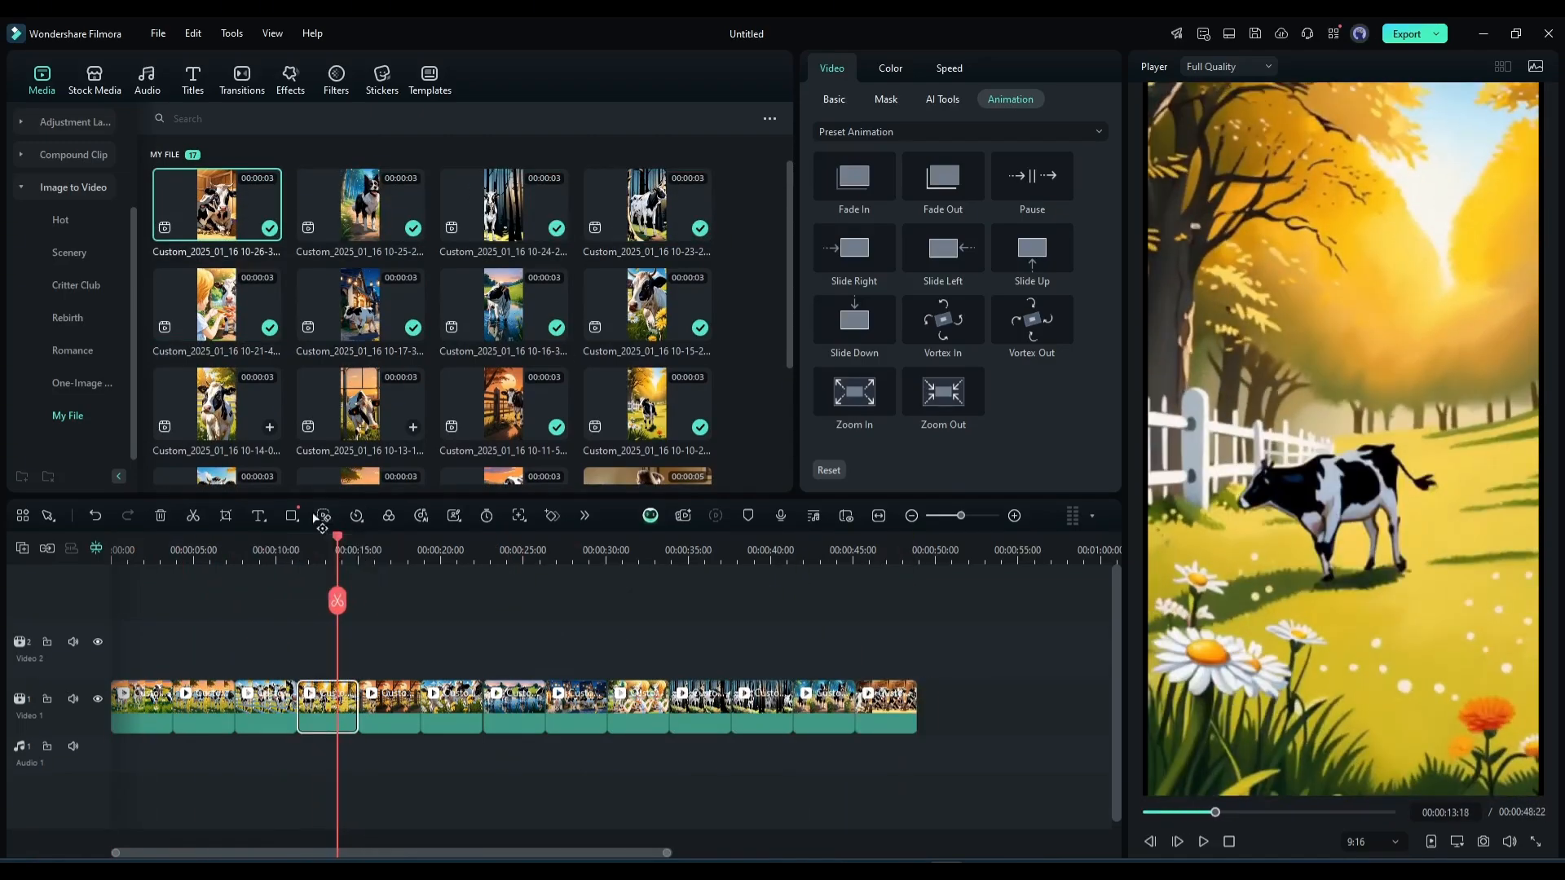
left_click(357, 516)
left_click(407, 611)
left_click_drag(338, 540, 112, 550)
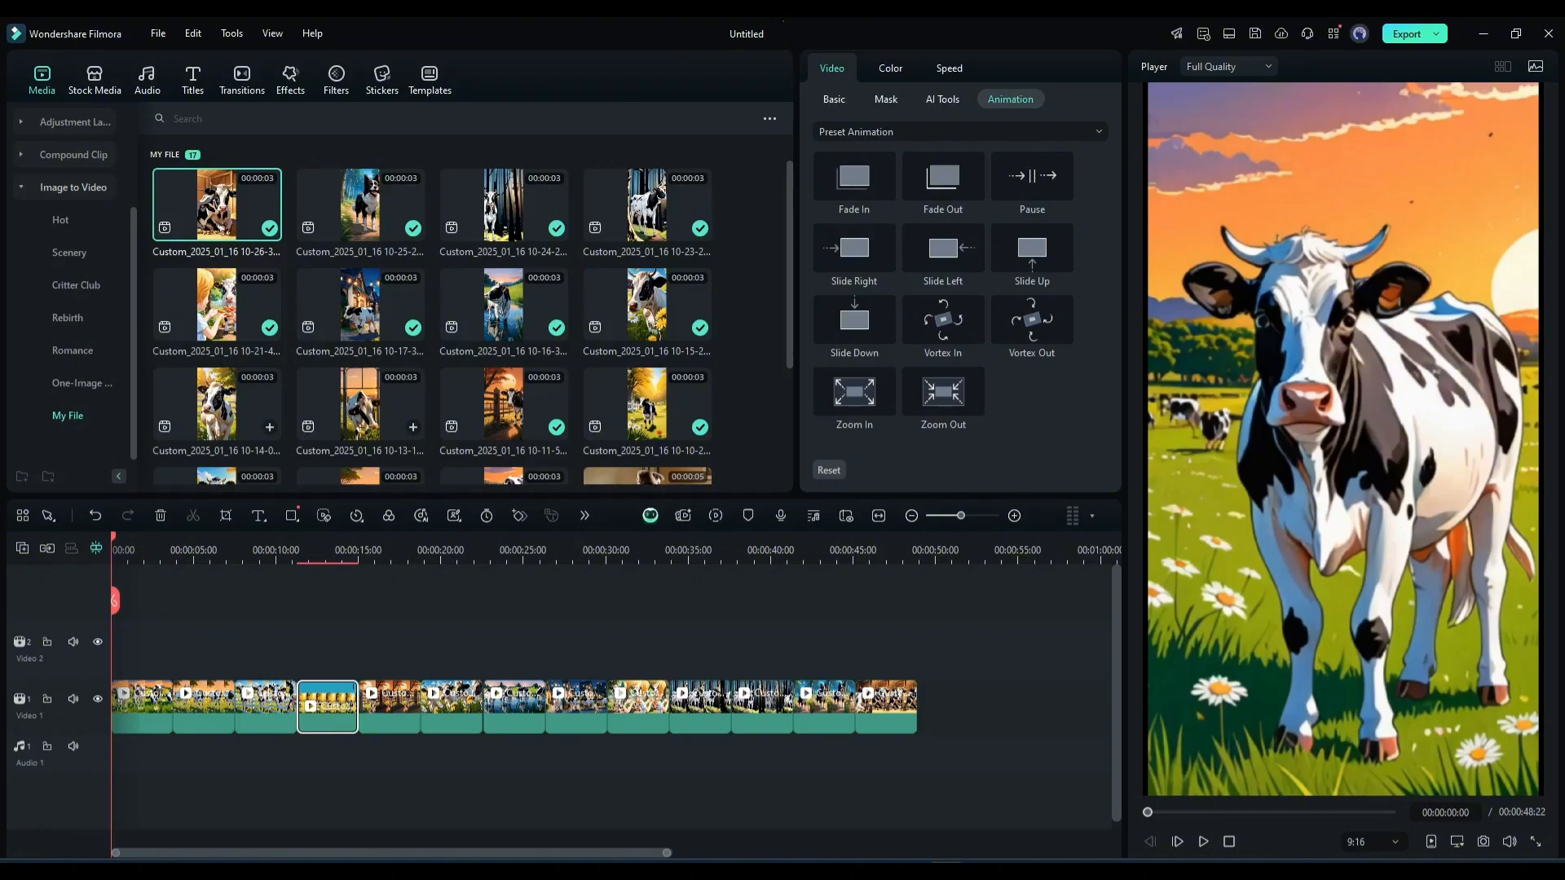
Step: Start Text-to-Speech and enter the full Daisy story beginning "Daisy the cow longed for adventure beyond her farm's fence" as the narration text
left_click(161, 77)
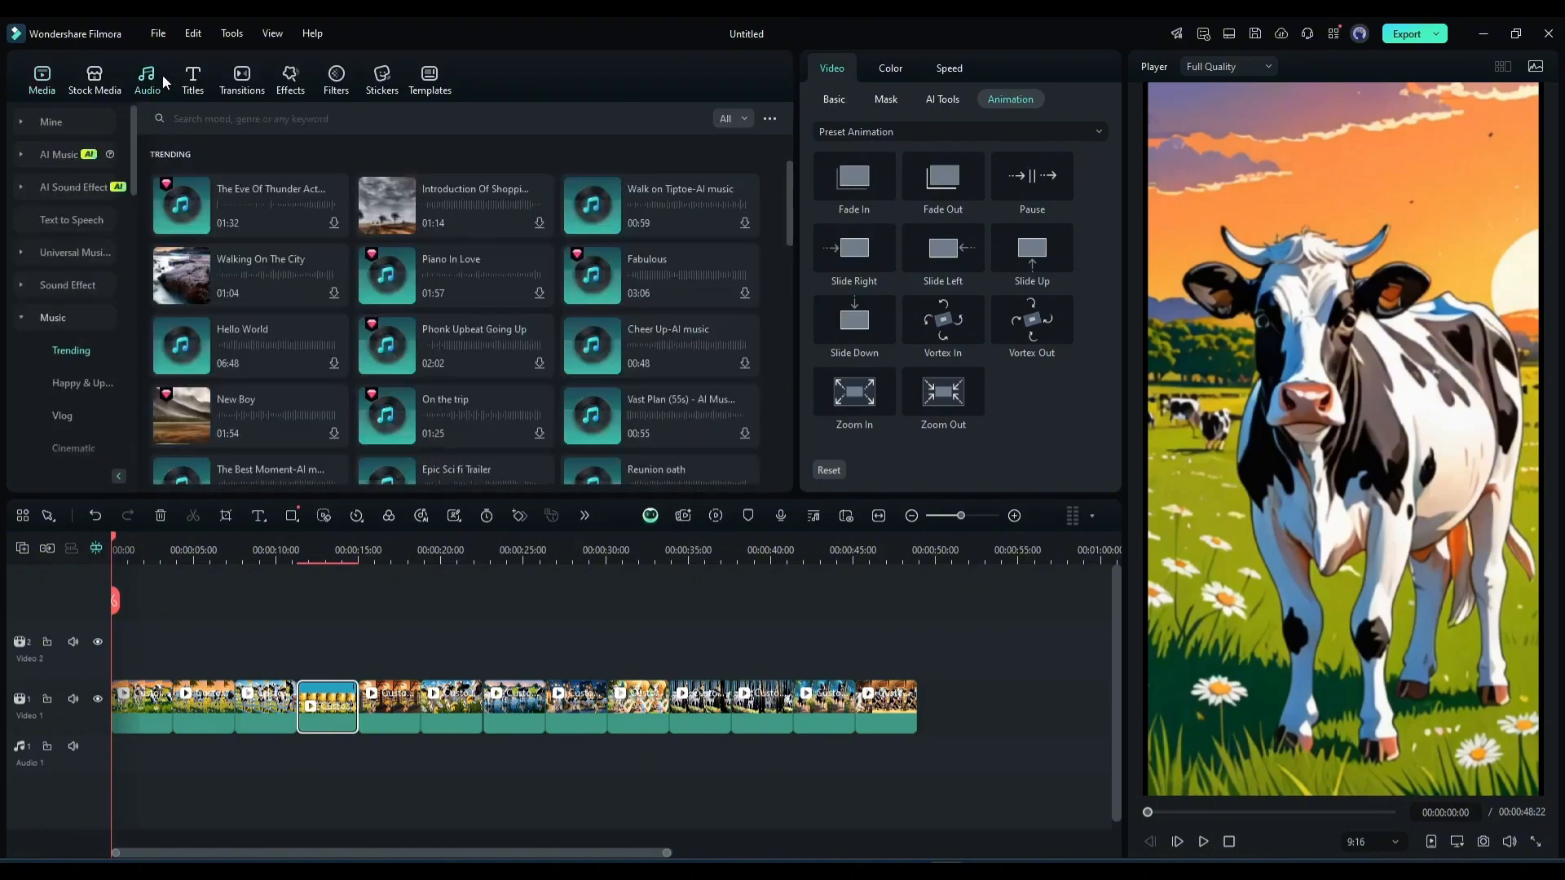
left_click(57, 218)
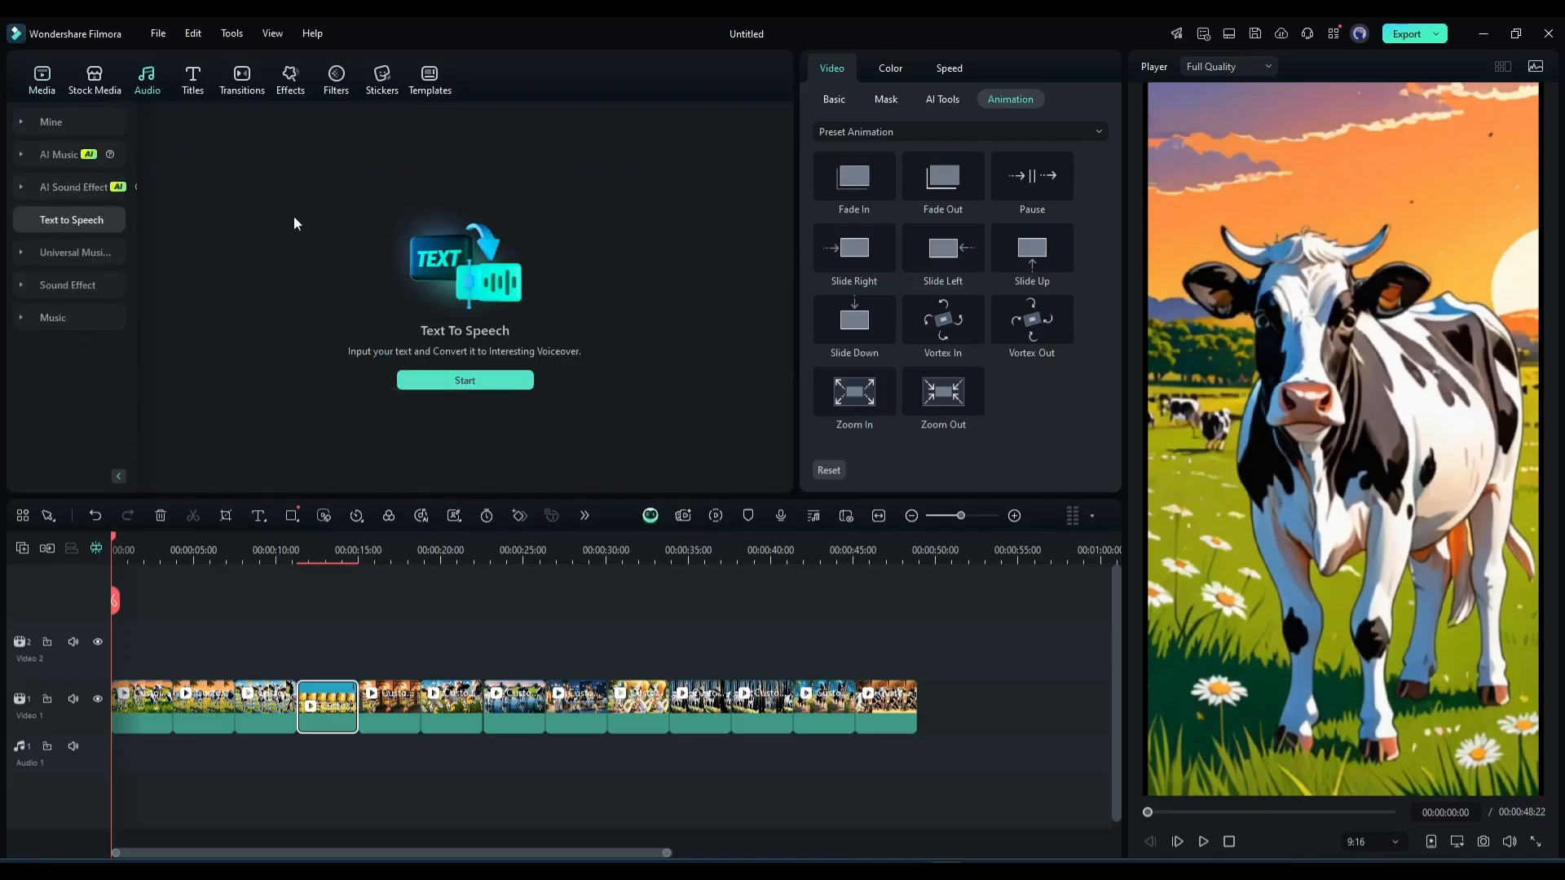
left_click(440, 383)
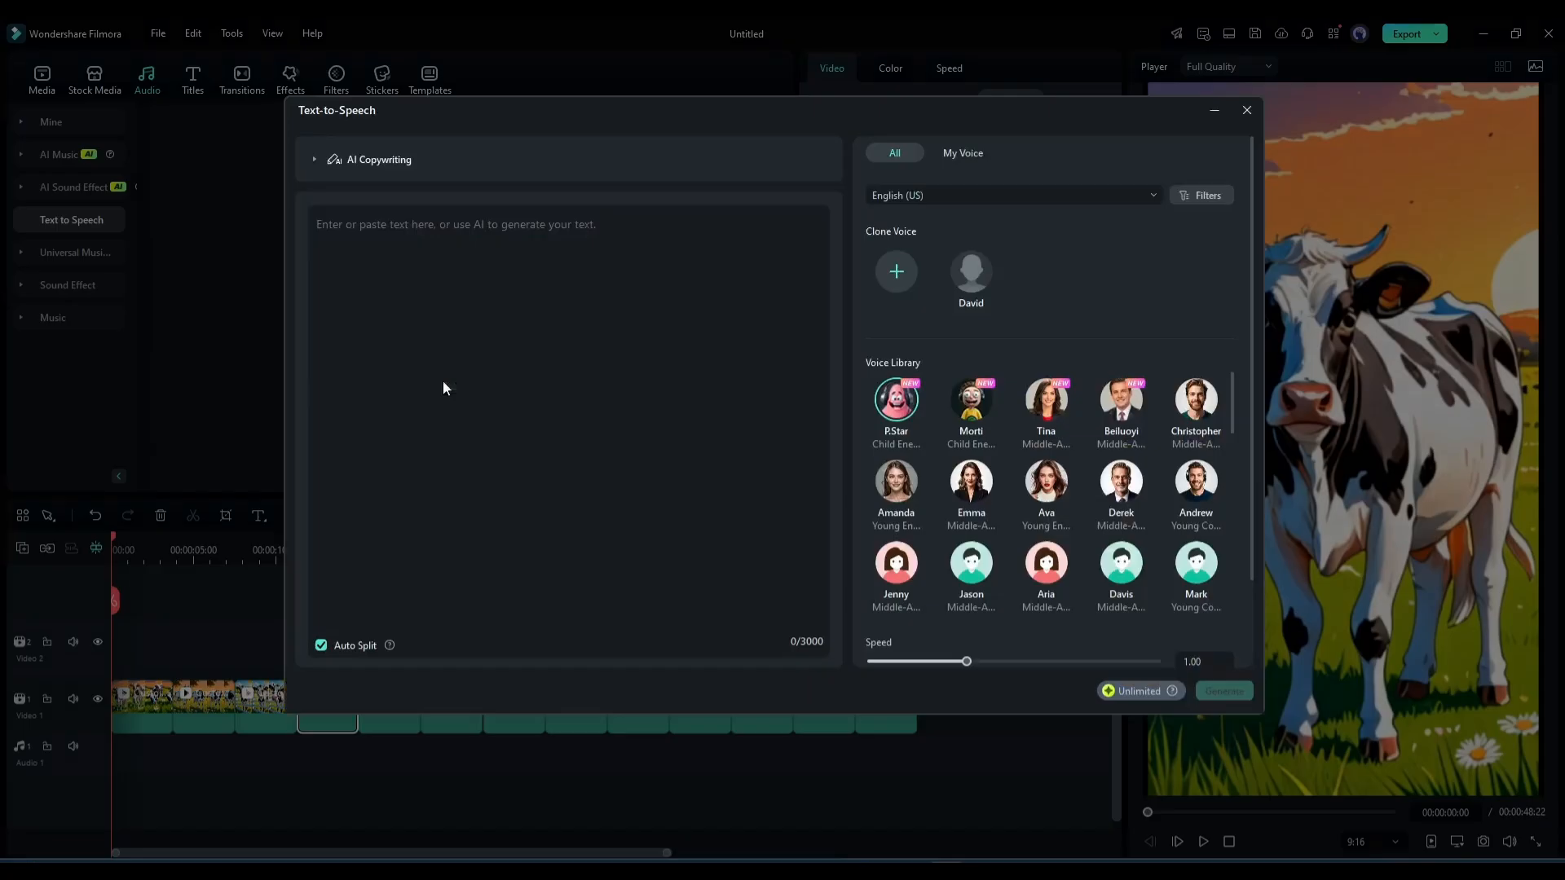
left_click(571, 338)
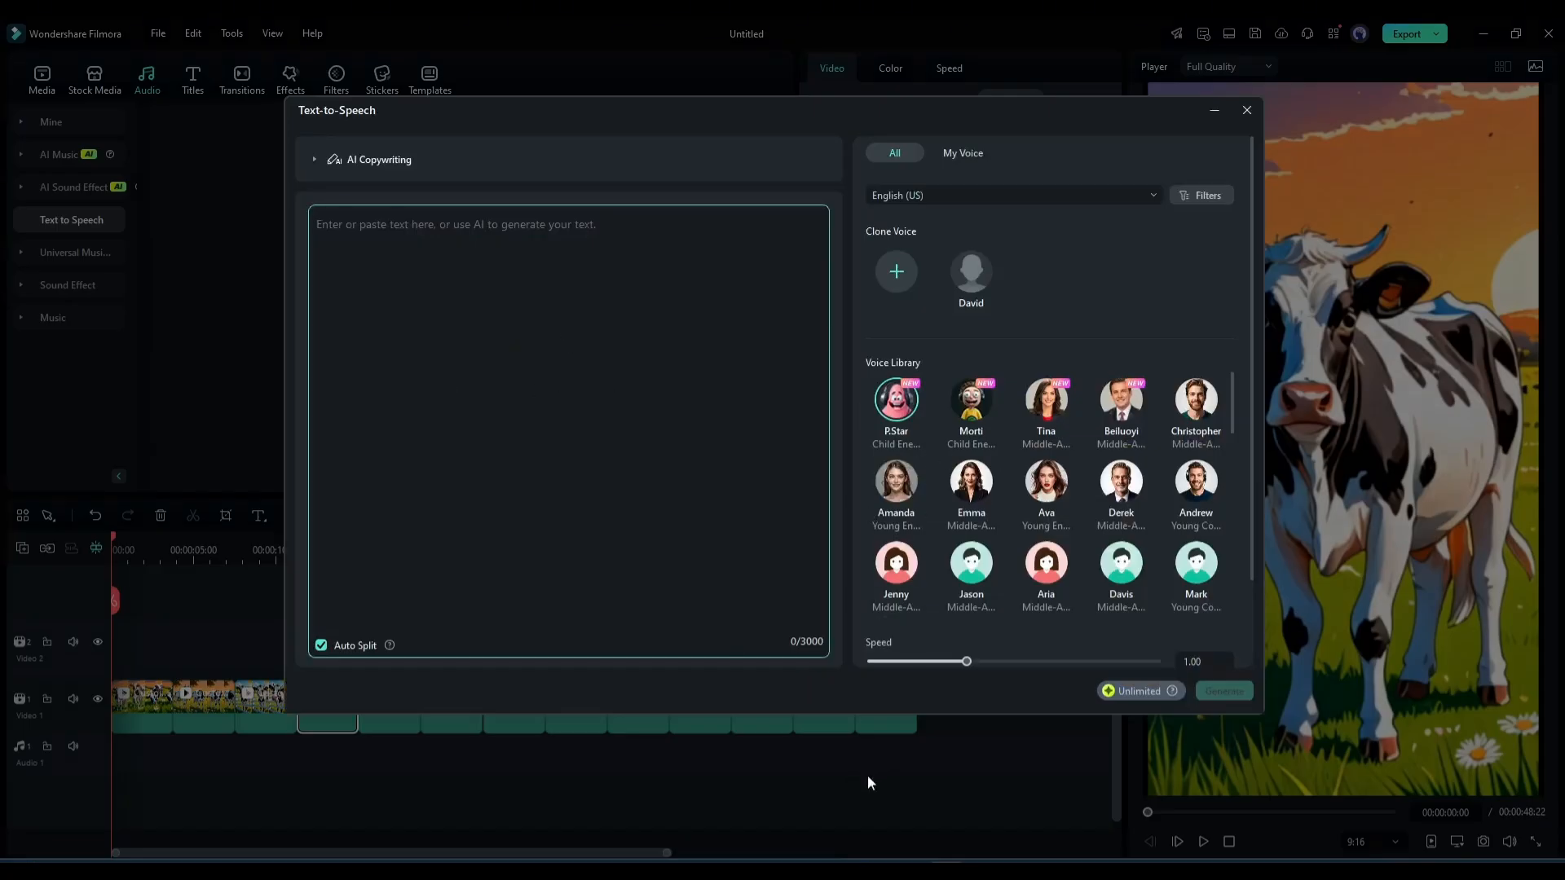
left_click_drag(441, 235, 1018, 570)
type("Daisy the cow longed for adventure beyond her farm's fence. One evening, spotting the gate ajar, she seized her chance.  She wandered through meadows of wildflowers, tasted the sweetness of freedom, and marveled at a crystal-clear stream. As she explored deeper, she stumbled upon a small village, delighting children who giggled and fed her treats.  But as night fell, the world grew darker and scarier. A distant howl made her heart race. Suddenly, a familiar bark echoed—it was Max, the farmer's dog! Guided by Max, Daisy found her way back to the farm, where her cozy barn awaited.  The next morning, Daisy shared her tale with the herd, now content to graze peacefully, knowing the world outside had its beauty—but home was where she truly belonged.  Daisy's adventure left her braver, wiser, and dreaming of meadows in her sleep.")
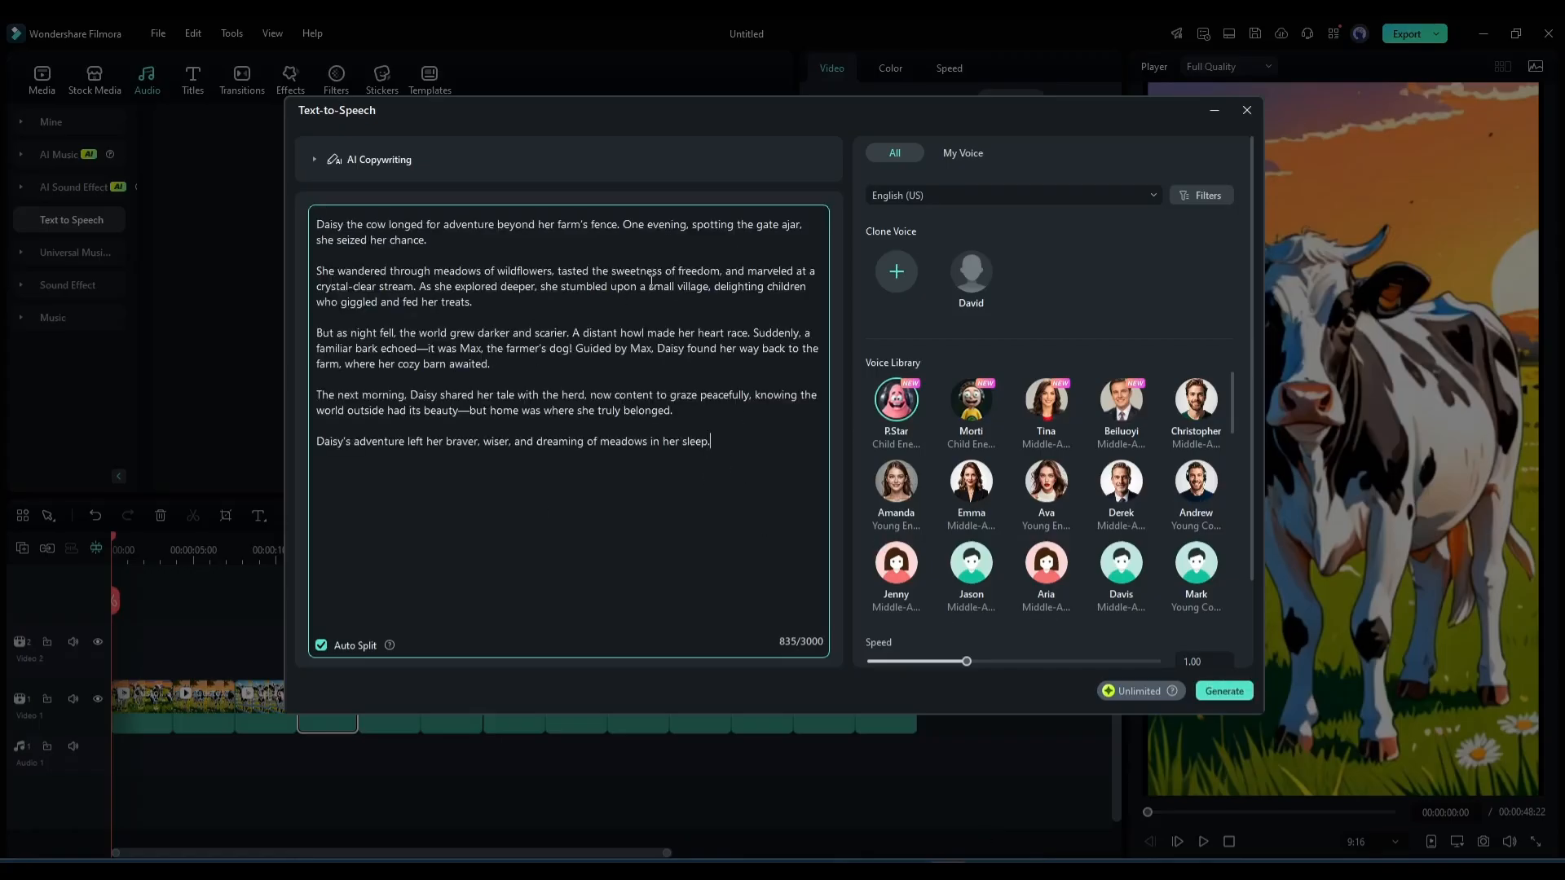
Step: Choose the Olivia voice, generate the narration, and close the list of voice-text services
scroll(970, 489, "down", 3)
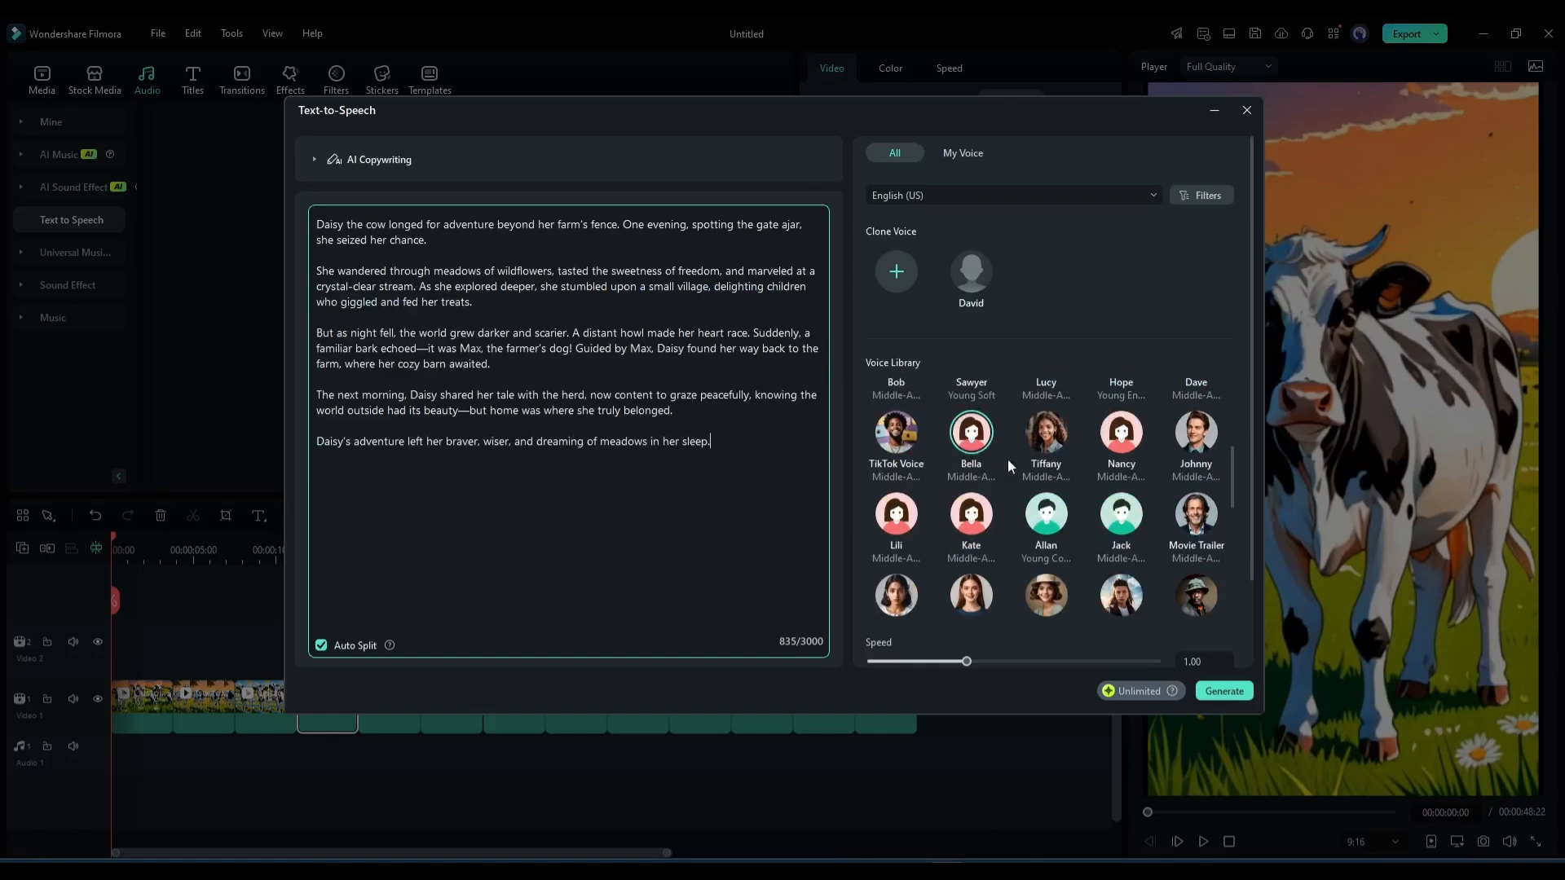
left_click(970, 489)
left_click(970, 272)
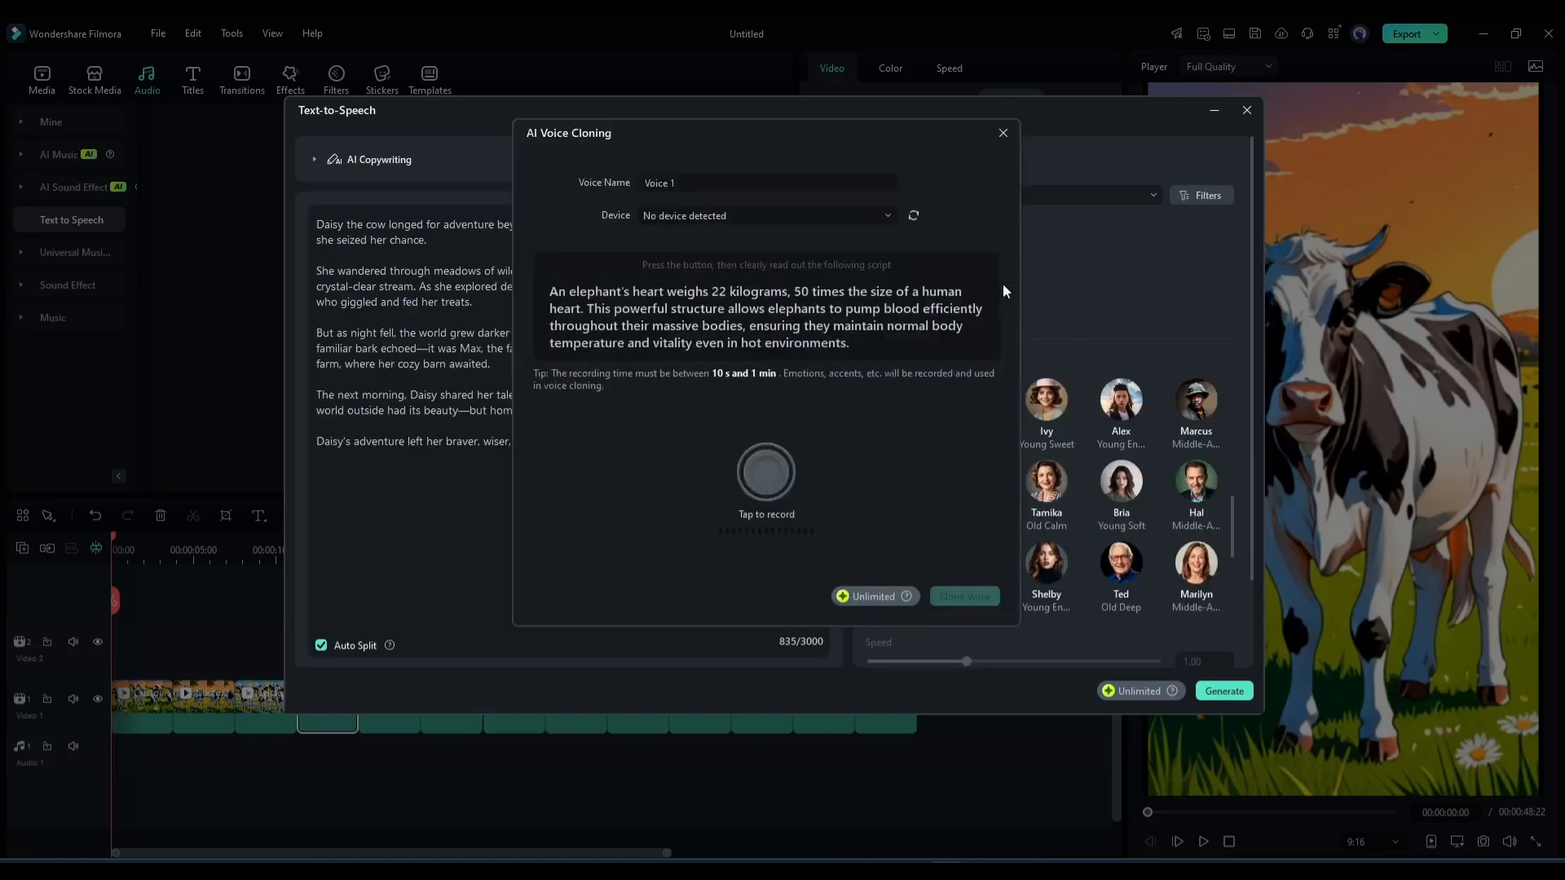
key("Escape")
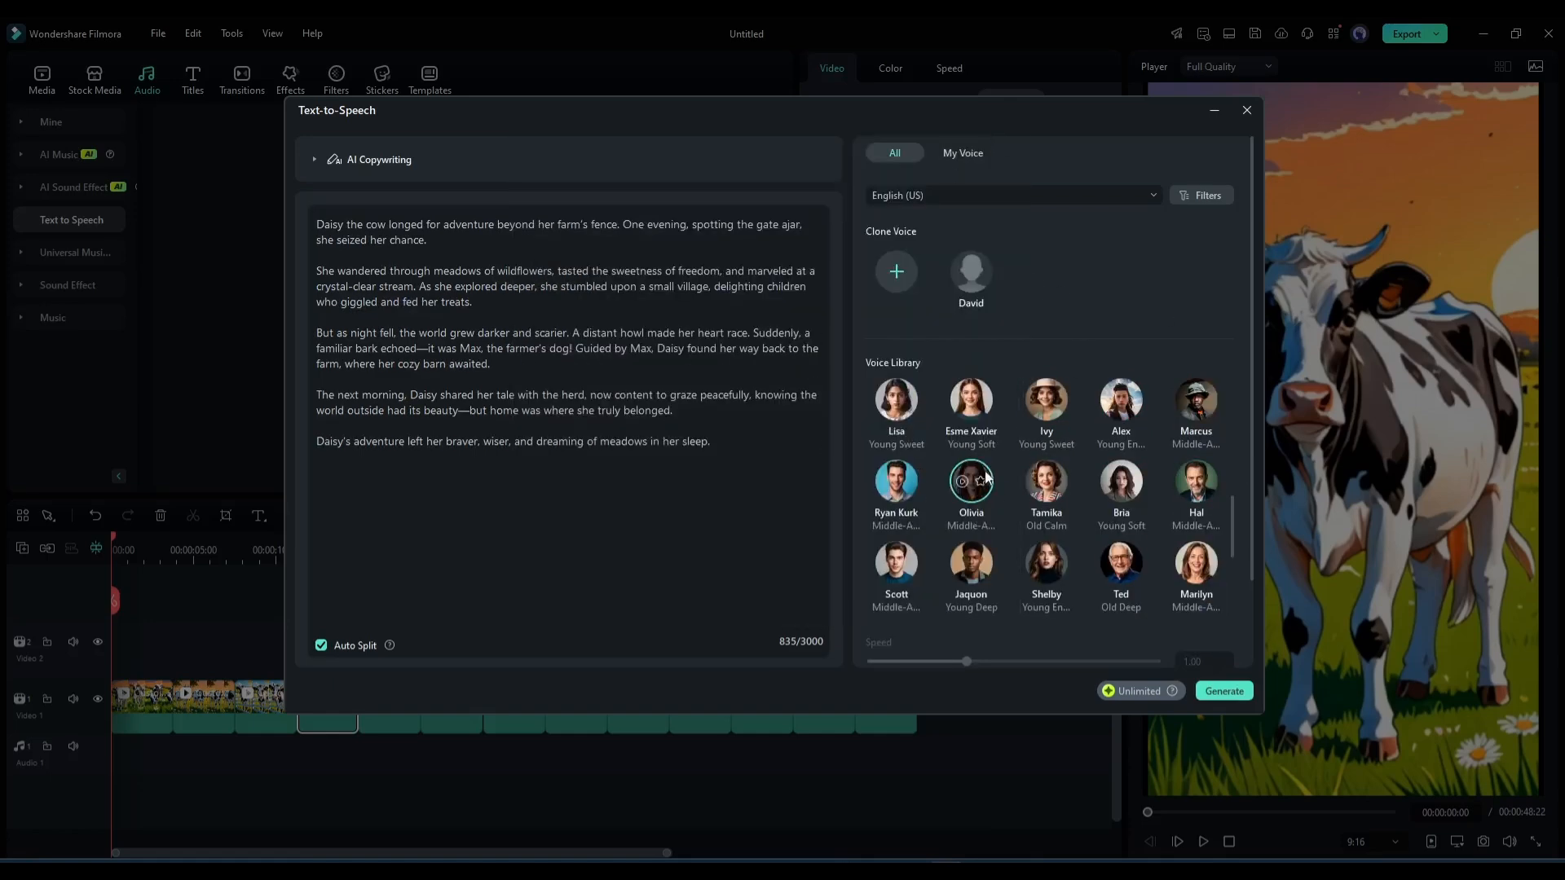
left_click(1224, 691)
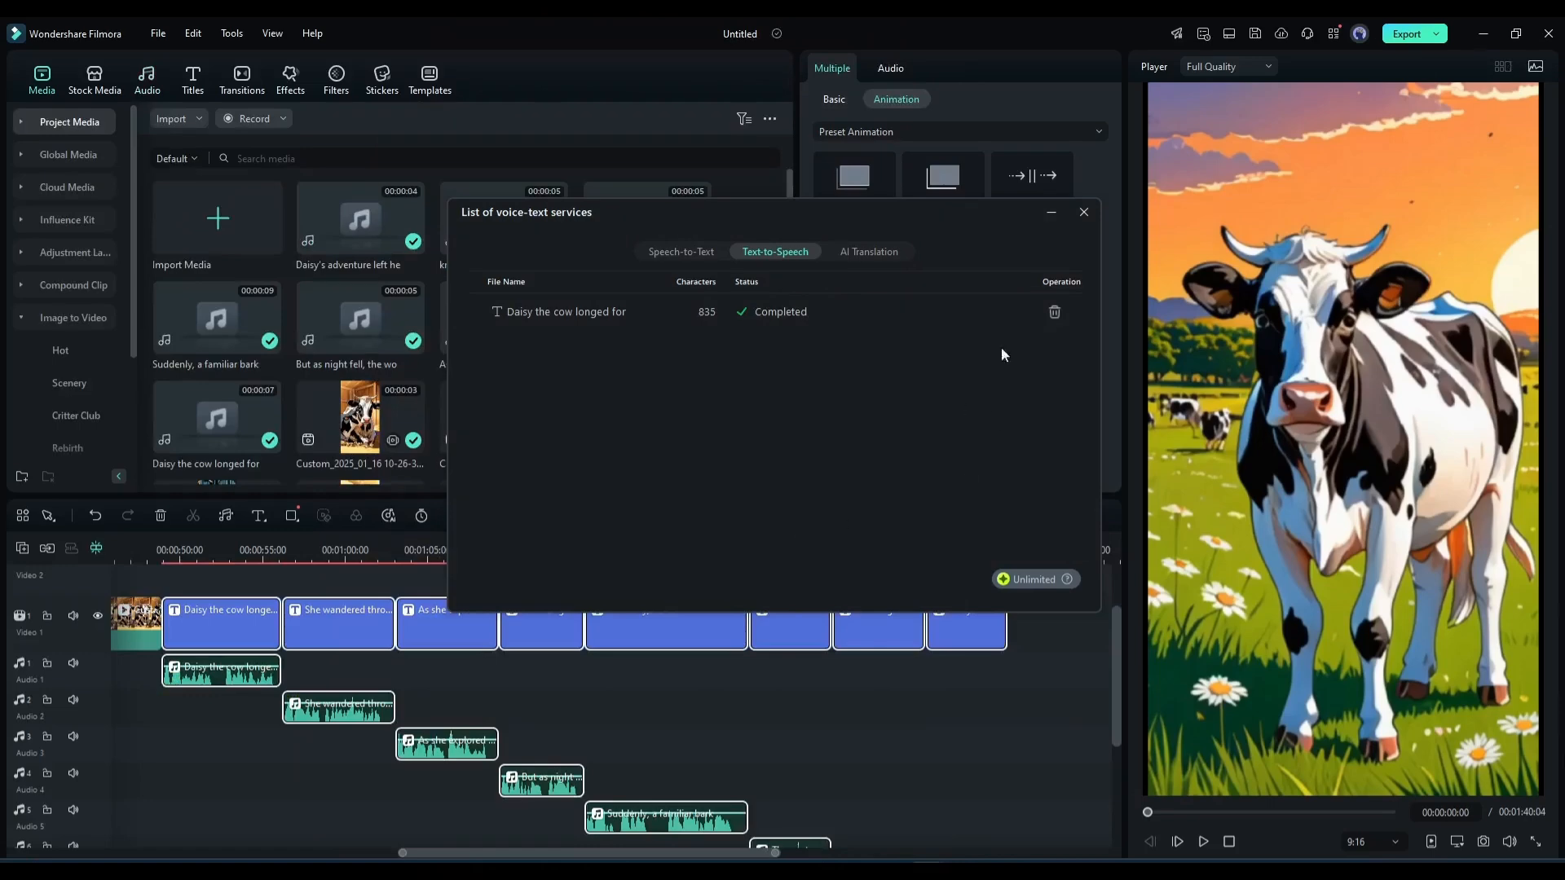
left_click(1083, 213)
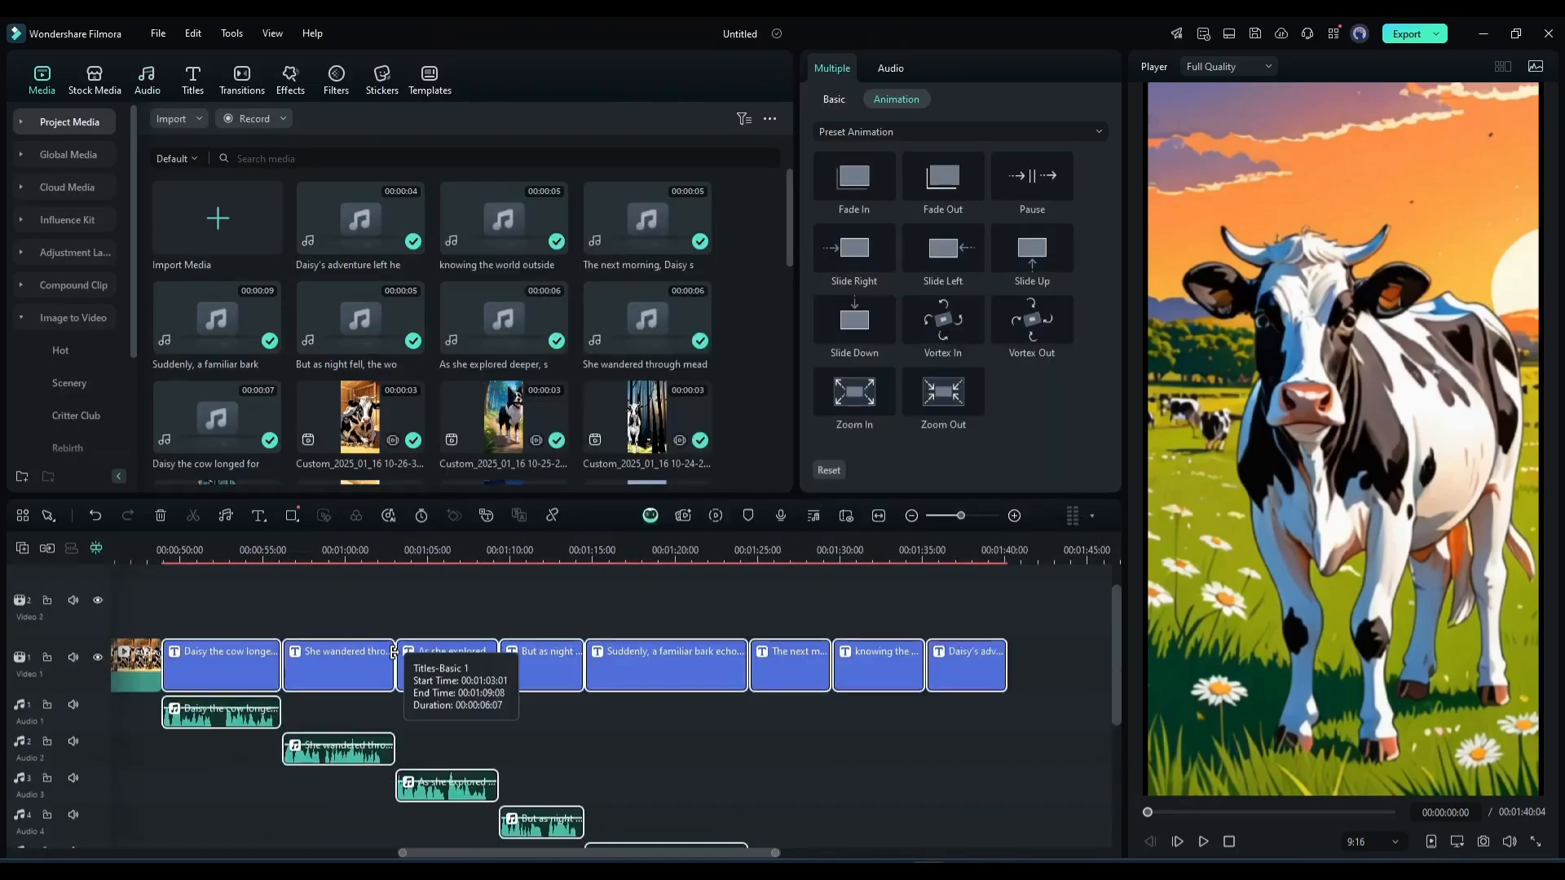
Step: Move the generated titles onto Video 2 and shift them with the narration clips to the start of the timeline
left_click(912, 515)
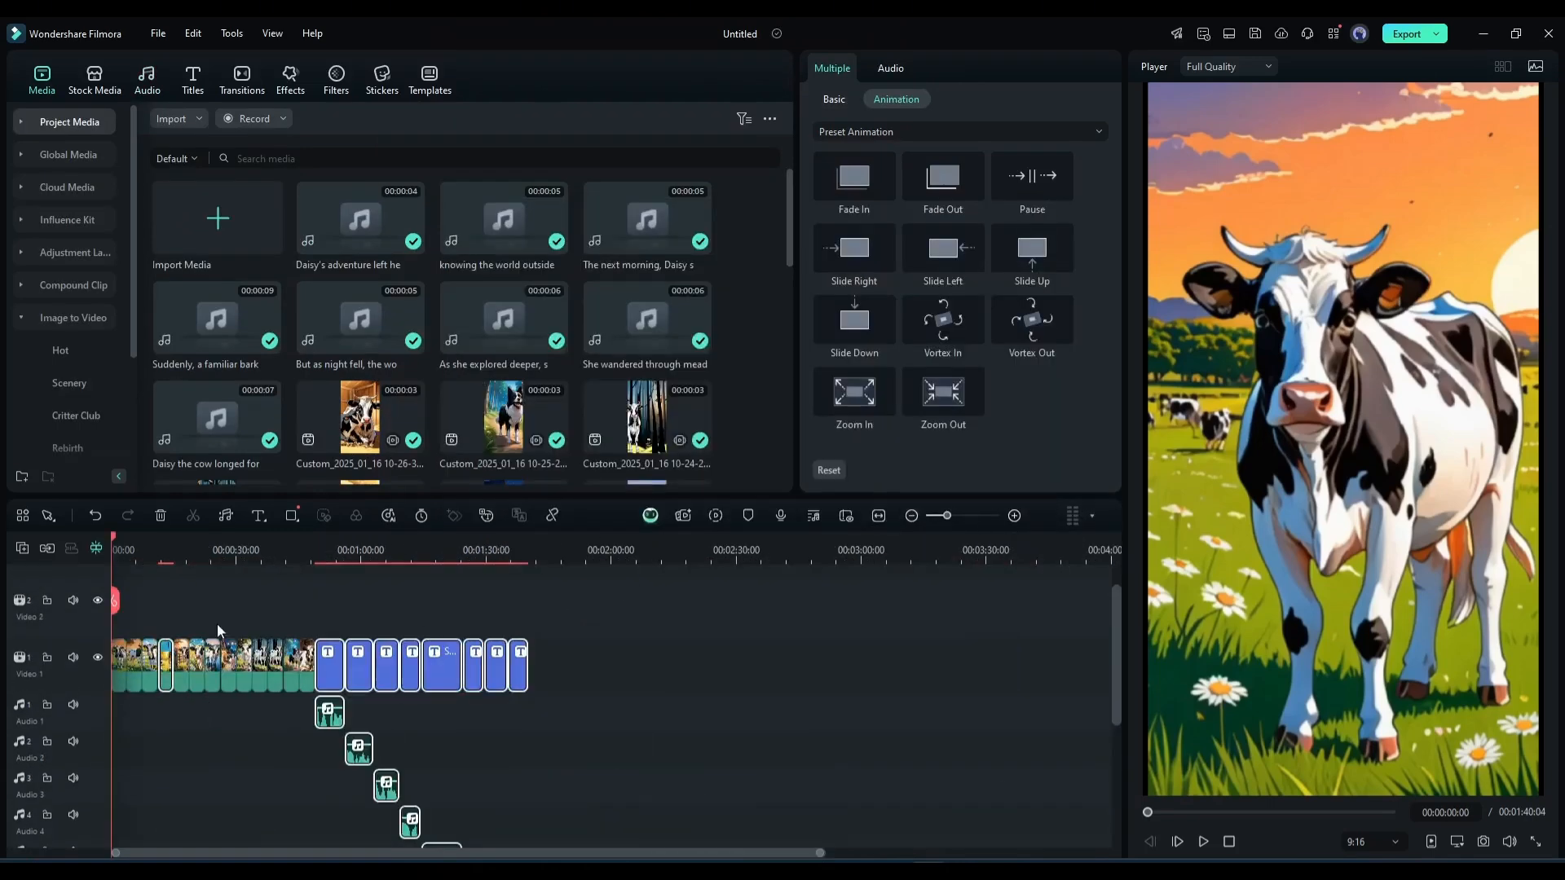
left_click(494, 550)
scroll(456, 733, "down", 2)
left_click_drag(554, 840, 322, 628)
left_click_drag(407, 742, 204, 741)
left_click_drag(547, 611, 184, 611)
Step: Gather the staggered narration clips in sequence on Audio 1 and play the timeline
left_click_drag(155, 754, 155, 717)
left_click_drag(179, 791, 180, 724)
left_click_drag(207, 825, 207, 717)
scroll(237, 766, "down", 2)
left_click_drag(237, 778, 237, 637)
left_click_drag(272, 815, 272, 639)
left_click_drag(294, 844, 294, 636)
left_click_drag(317, 845, 315, 627)
left_click(1203, 842)
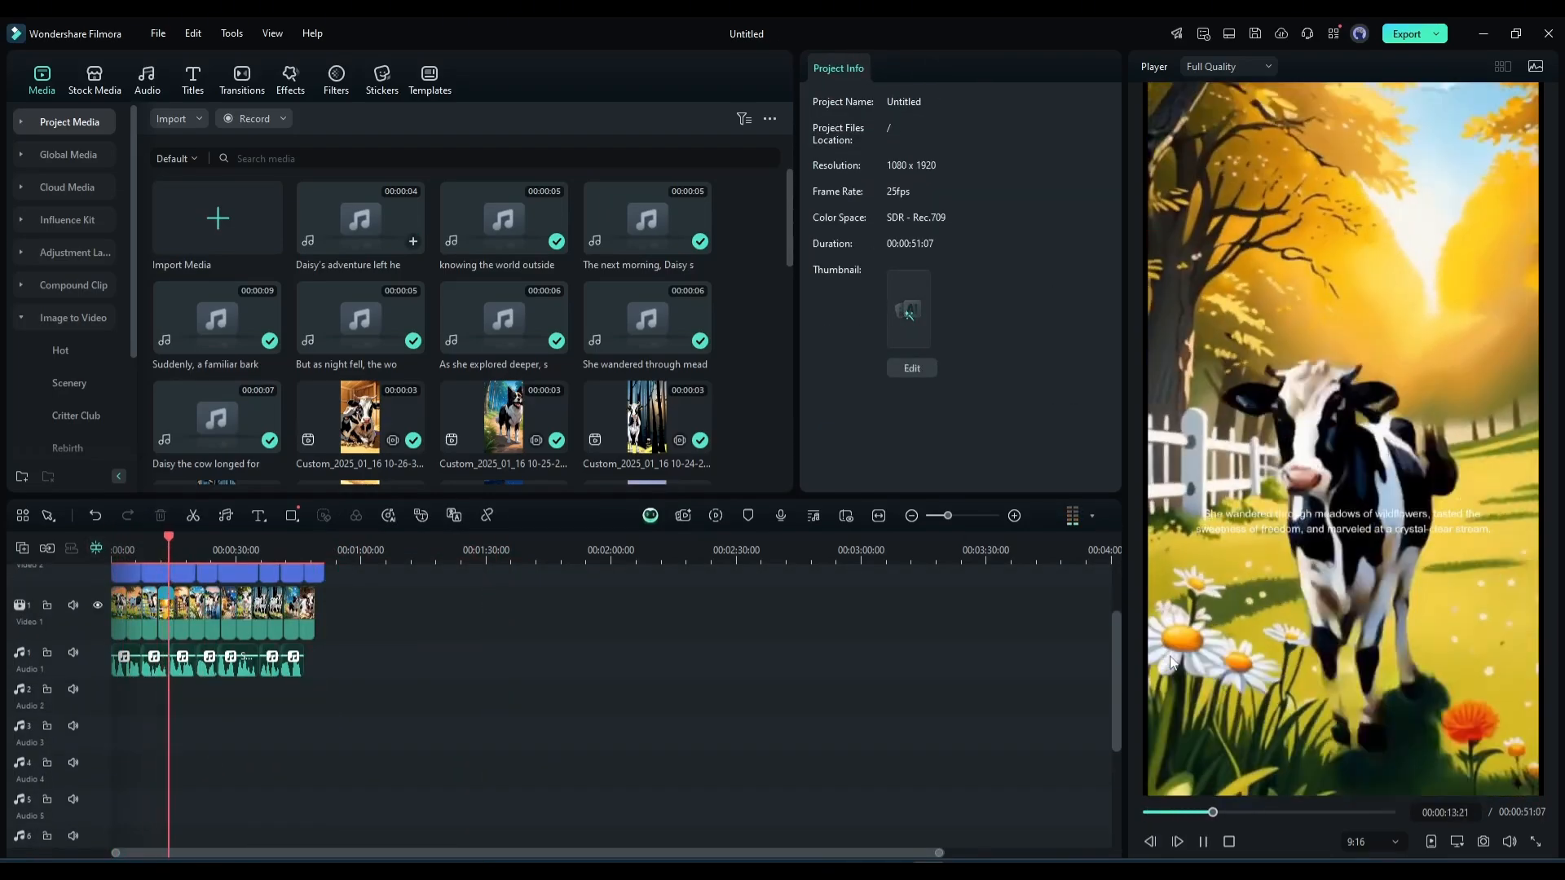
Step: Delete the second video clip and move the next two clips forward so the reversed one starts at about 00:00:06:22
left_click_drag(938, 854, 447, 853)
left_click(318, 617)
key("Delete")
left_click_drag(471, 618, 327, 618)
left_click_drag(616, 618, 374, 617)
left_click(336, 550)
left_click_drag(471, 619, 446, 619)
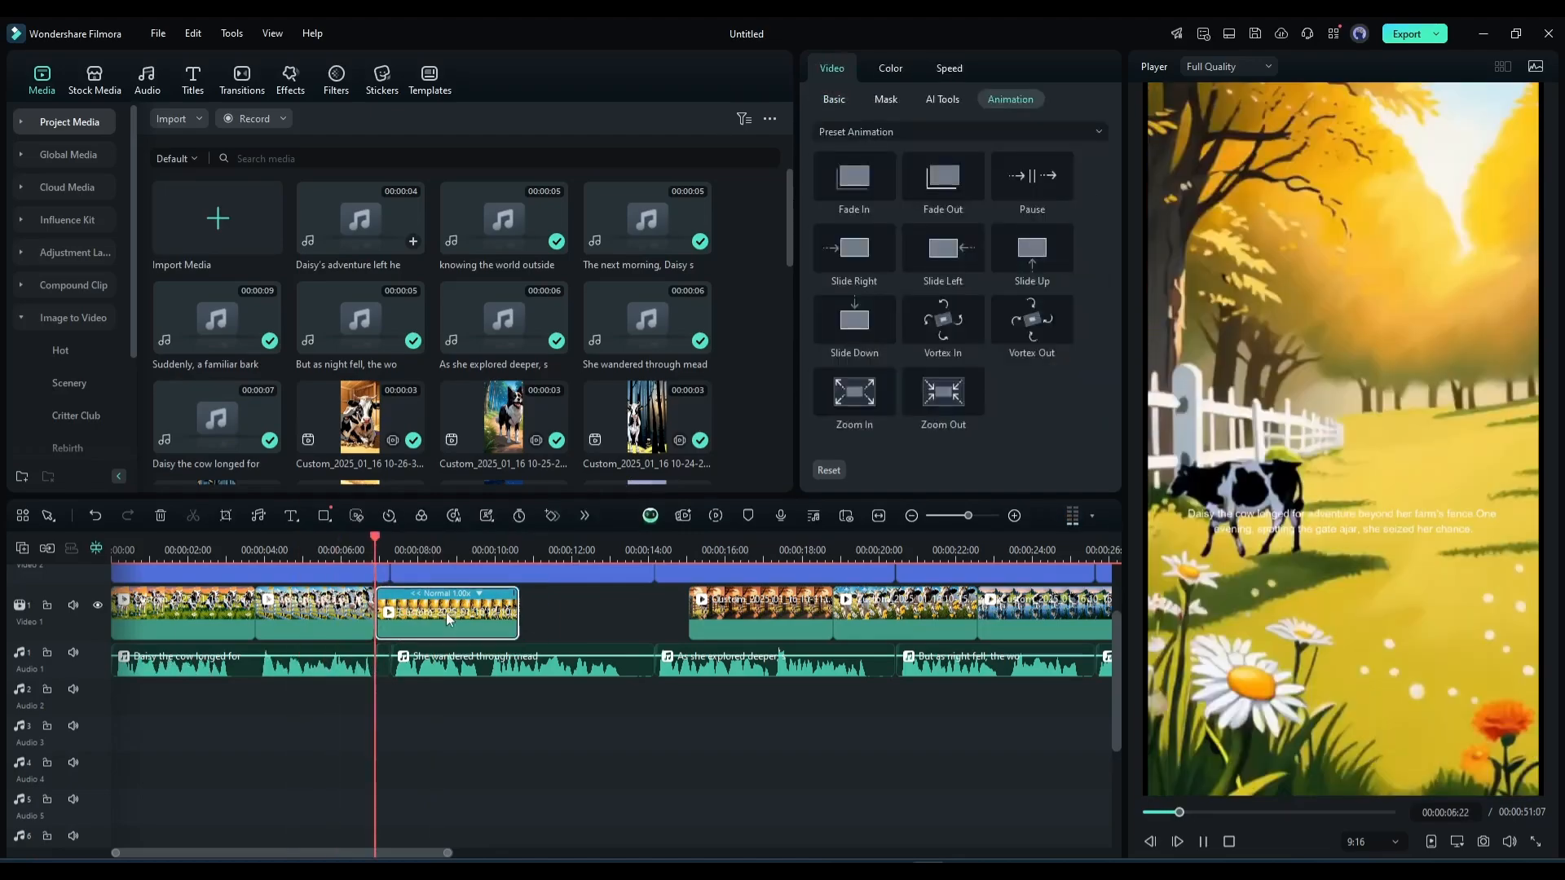
Step: Split the reversed clip and delete its remainder, and pull the following clips up against it on Video 1
left_click(193, 516)
left_click(161, 516)
left_click_drag(761, 619, 537, 620)
left_click_drag(905, 619, 615, 620)
left_click(160, 516)
Step: Speed up the fifth video clip to 1.82x and move the daisy meadow clip directly behind it
left_click_drag(1049, 619, 616, 619)
left_click(949, 68)
left_click_drag(871, 619, 664, 620)
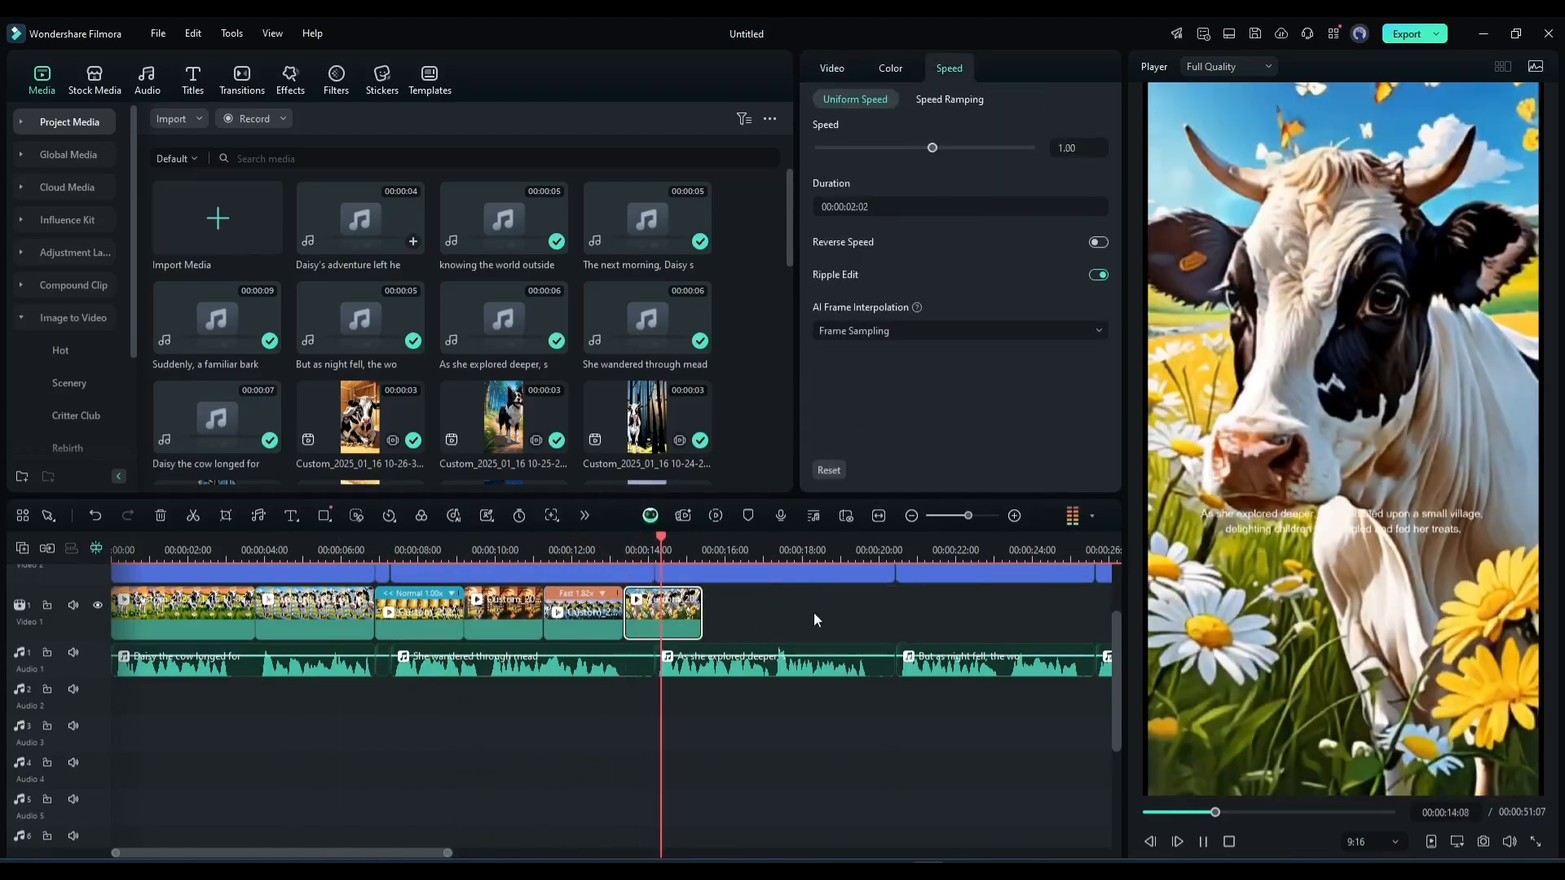
Step: Move the remaining Video 1 clips forward one after another to close the gaps and follow the narration
left_click_drag(448, 853, 623, 853)
left_click_drag(638, 620, 444, 619)
left_click_drag(709, 619, 504, 620)
left_click_drag(780, 619, 540, 620)
key("space")
left_click_drag(831, 627, 618, 619)
left_click_drag(921, 623, 654, 623)
left_click_drag(992, 623, 723, 624)
Step: Delete the titles and the leftover narration clips that follow "Suddenly, a familiar bark"
left_click_drag(1075, 717, 814, 575)
key("Delete")
left_click_drag(961, 516, 983, 516)
left_click(769, 552)
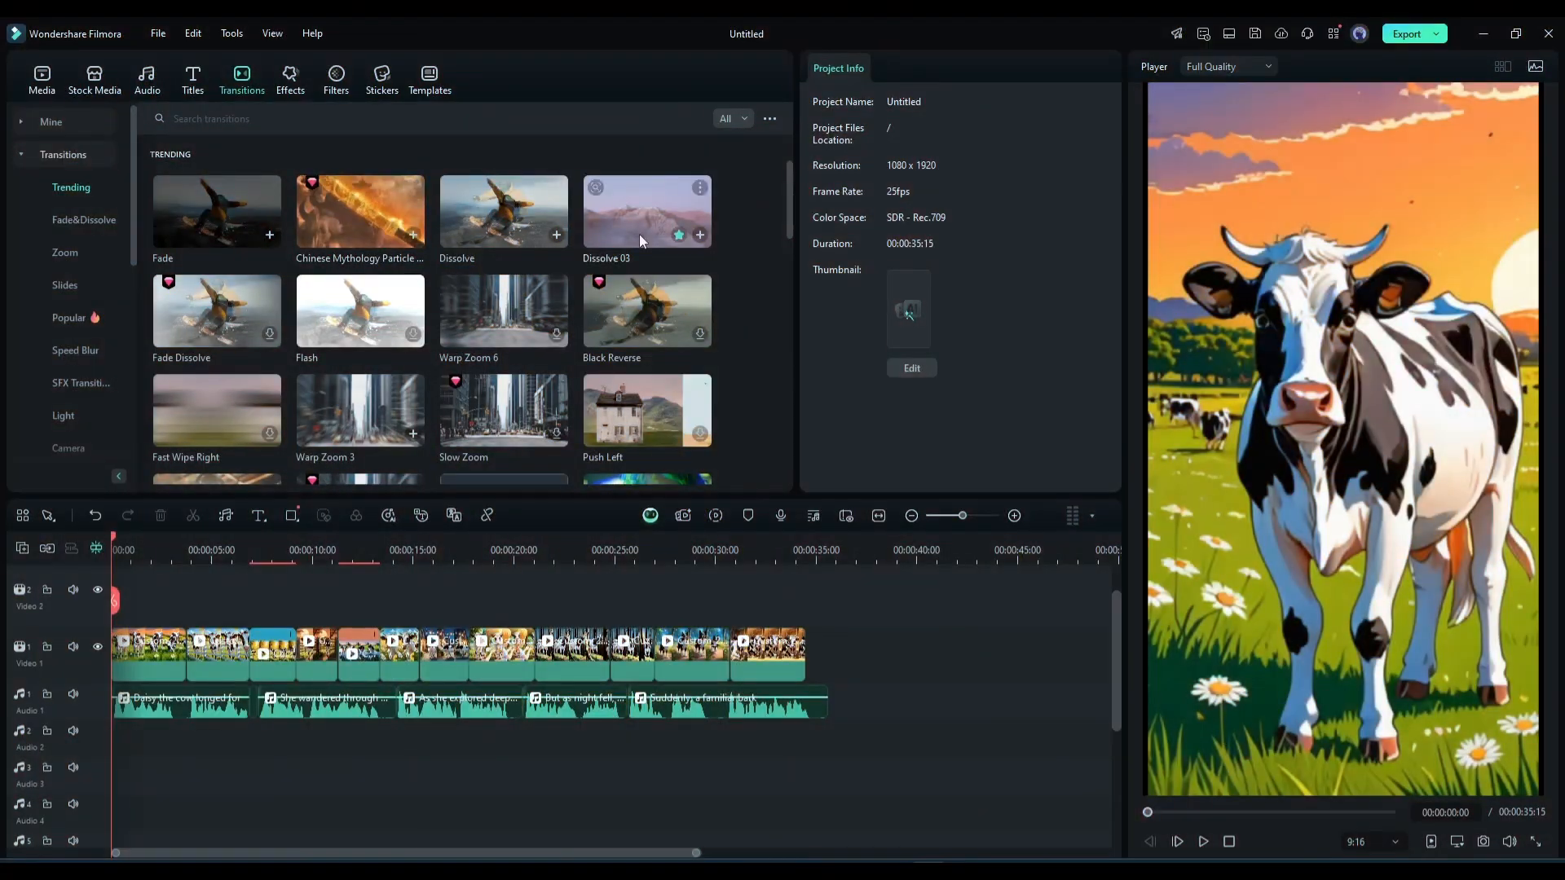
Step: Add transitions between the Video 1 clips, including a Fade at the cut near 00:00:21, and preview them
left_click_drag(216, 211, 535, 679)
left_click(313, 552)
key("space")
left_click(506, 551)
key("space")
key("space")
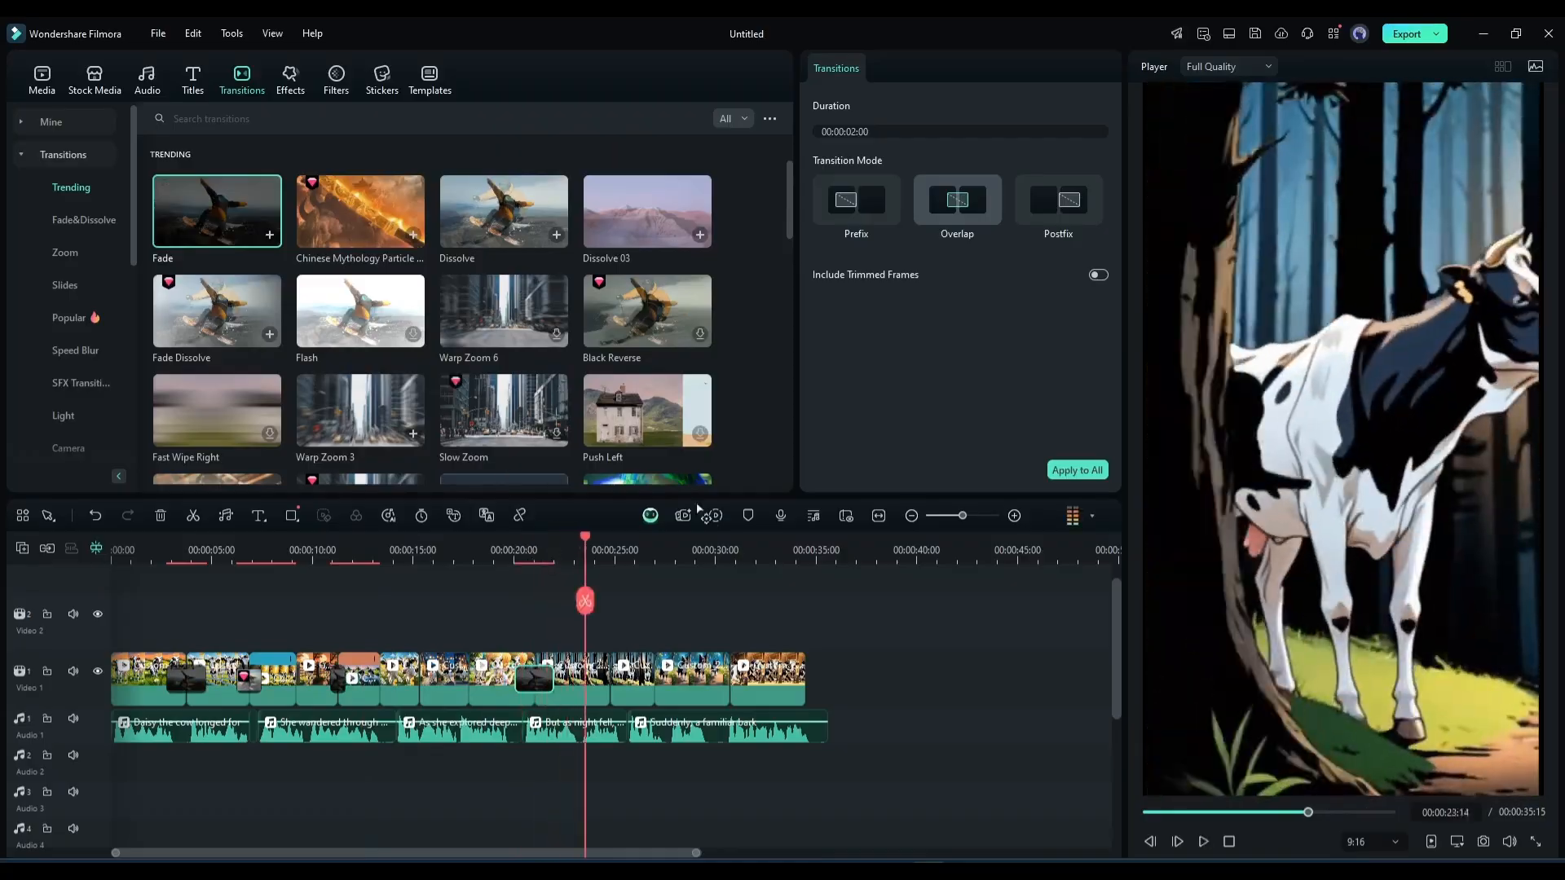
Step: Add a Fade Dissolve at the cut near 00:00:27 and shorten the Fade near 00:00:21 to 00:00:00:24
key("Home")
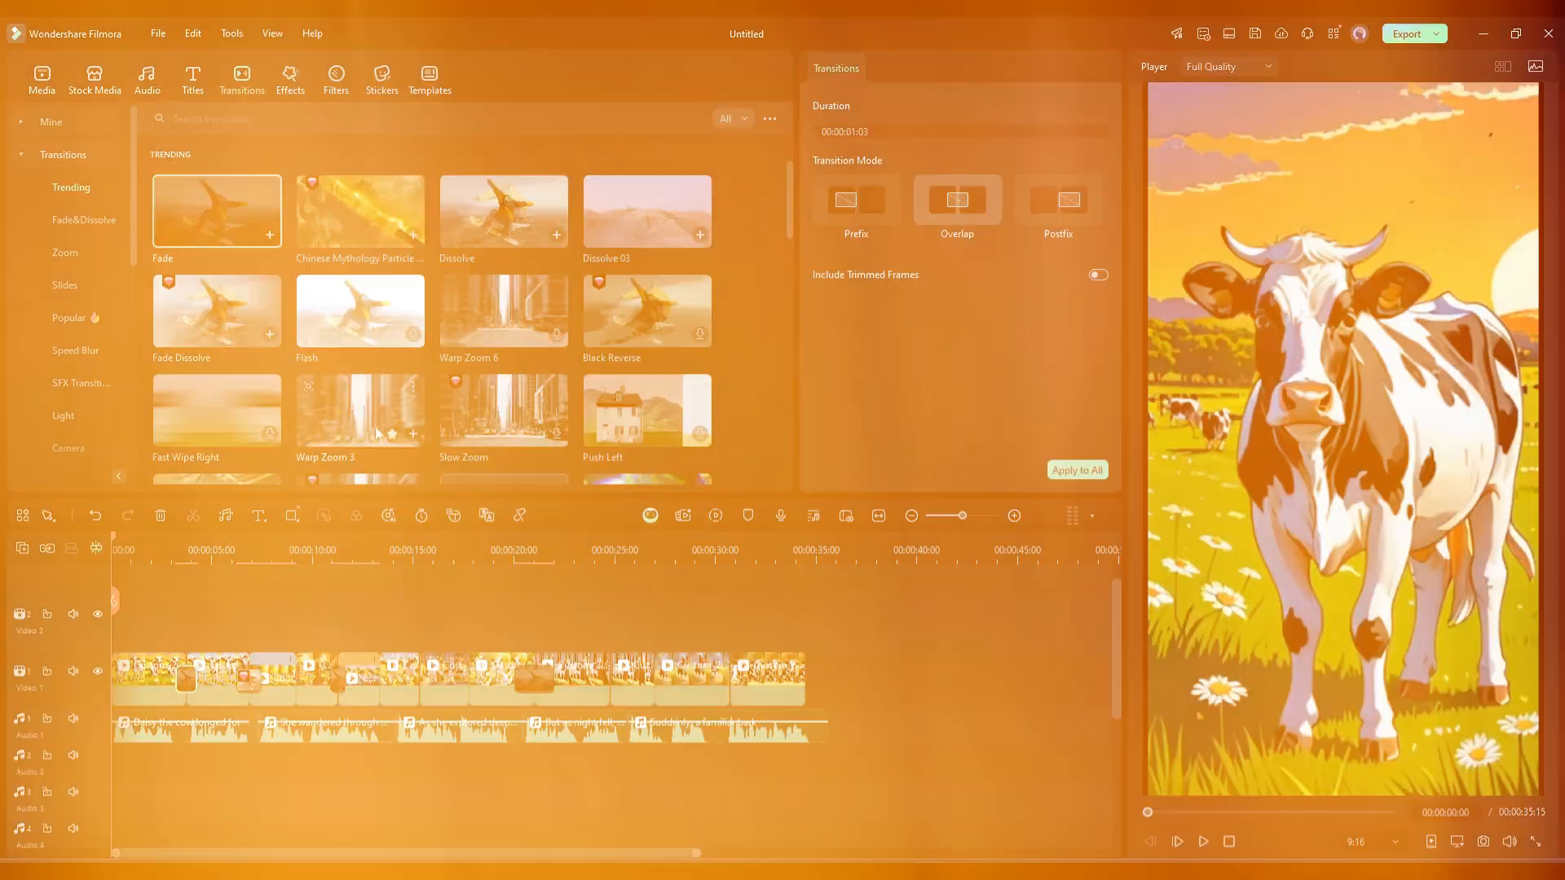
left_click_drag(216, 310, 646, 674)
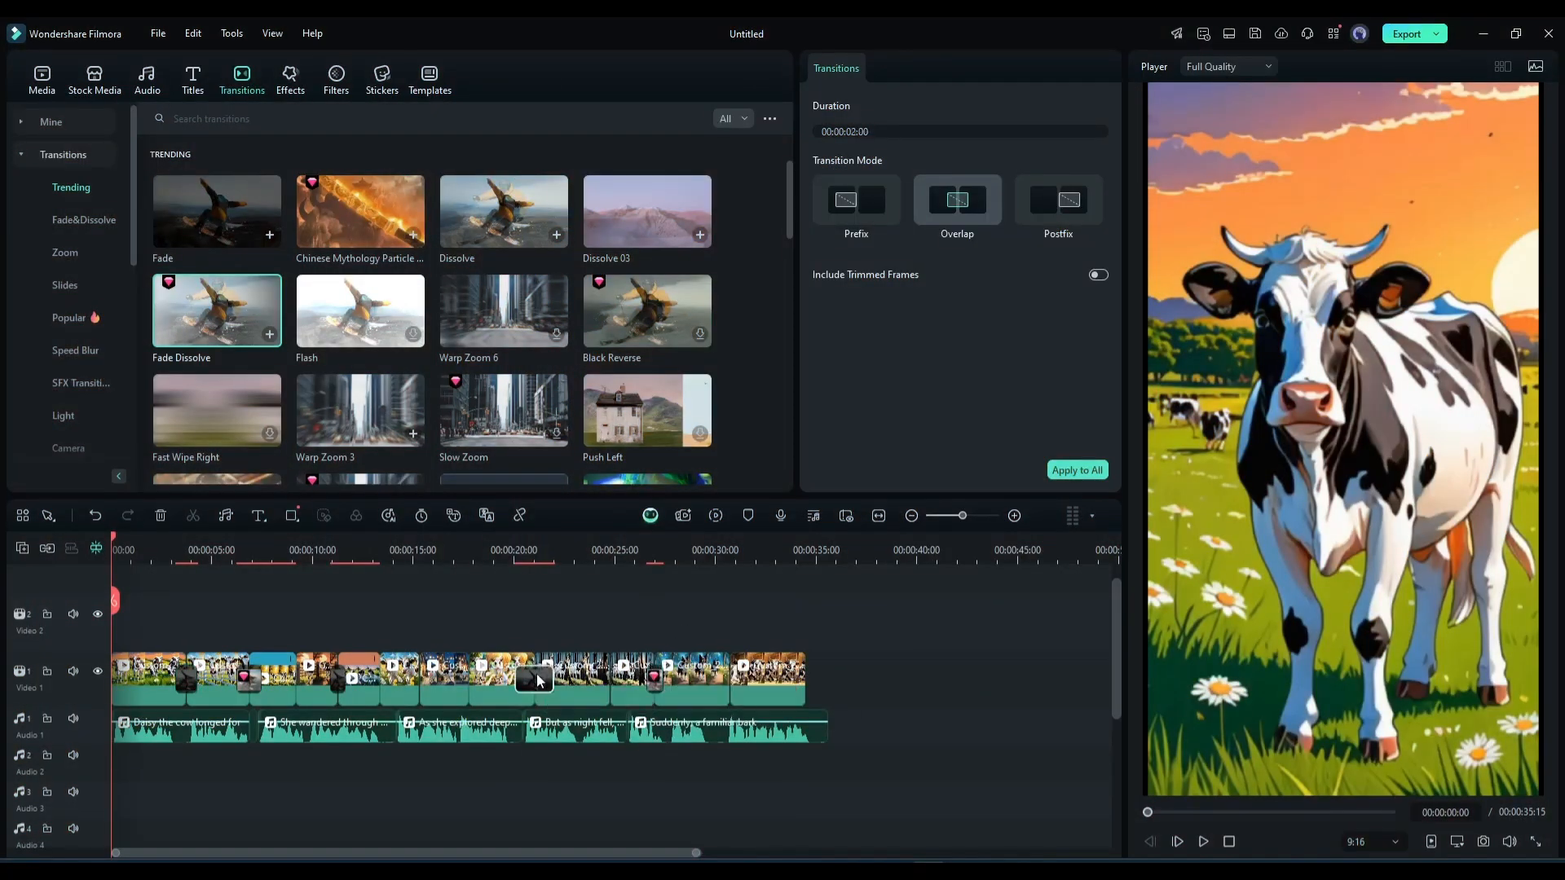
left_click_drag(548, 678, 541, 678)
left_click(216, 545)
key("Home")
Step: Browse the Sound Effect and Universal Music libraries, and generate background music for the whole timeline with Smart BGM Generation
left_click(147, 78)
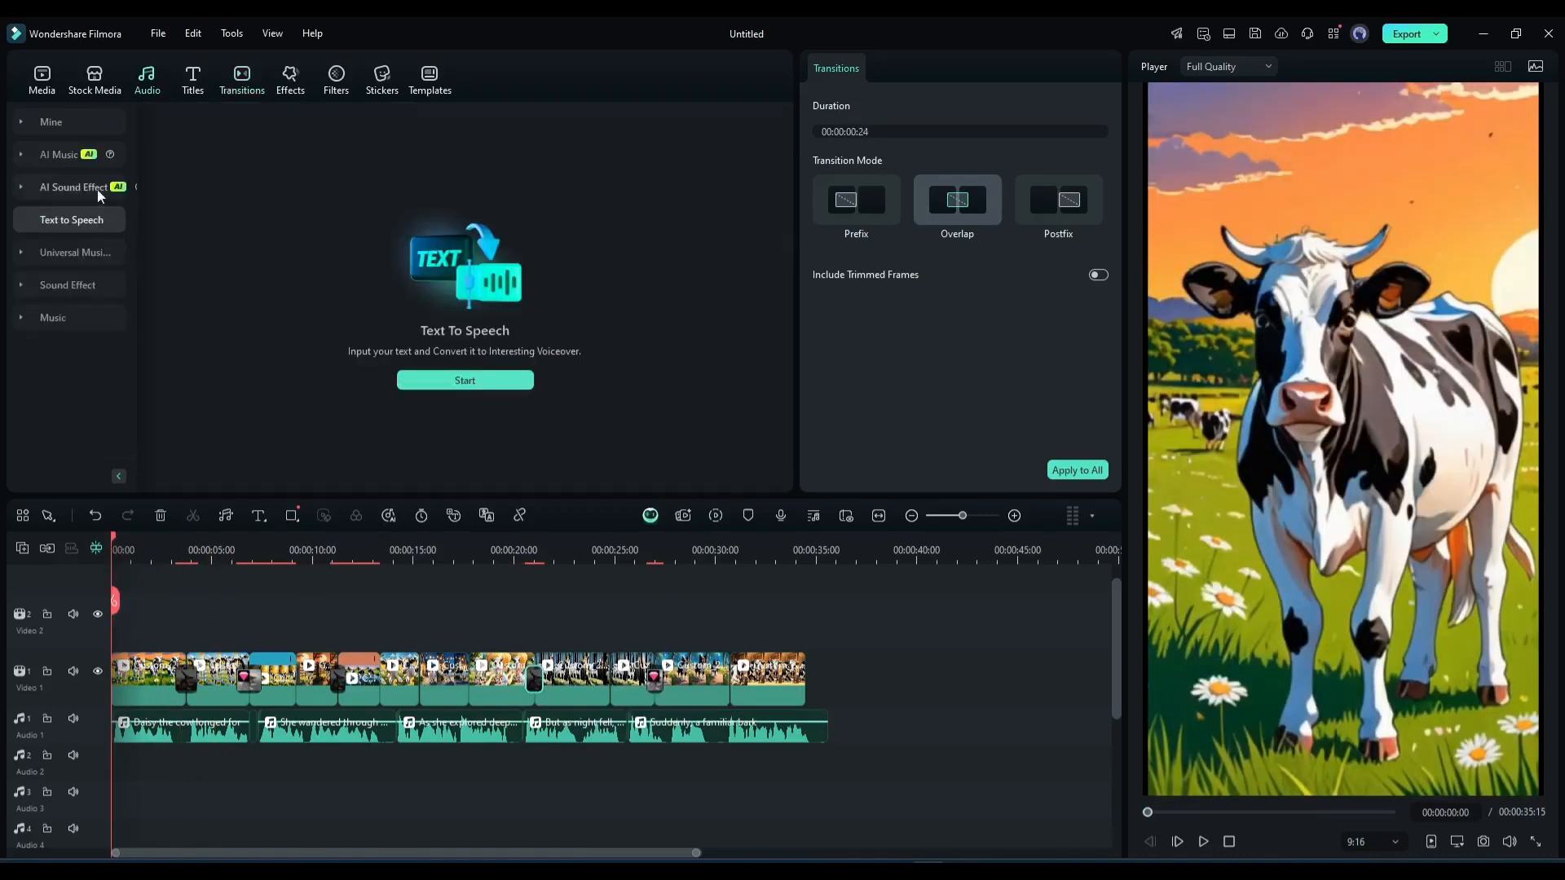
left_click(58, 285)
scroll(448, 343, "down", 20)
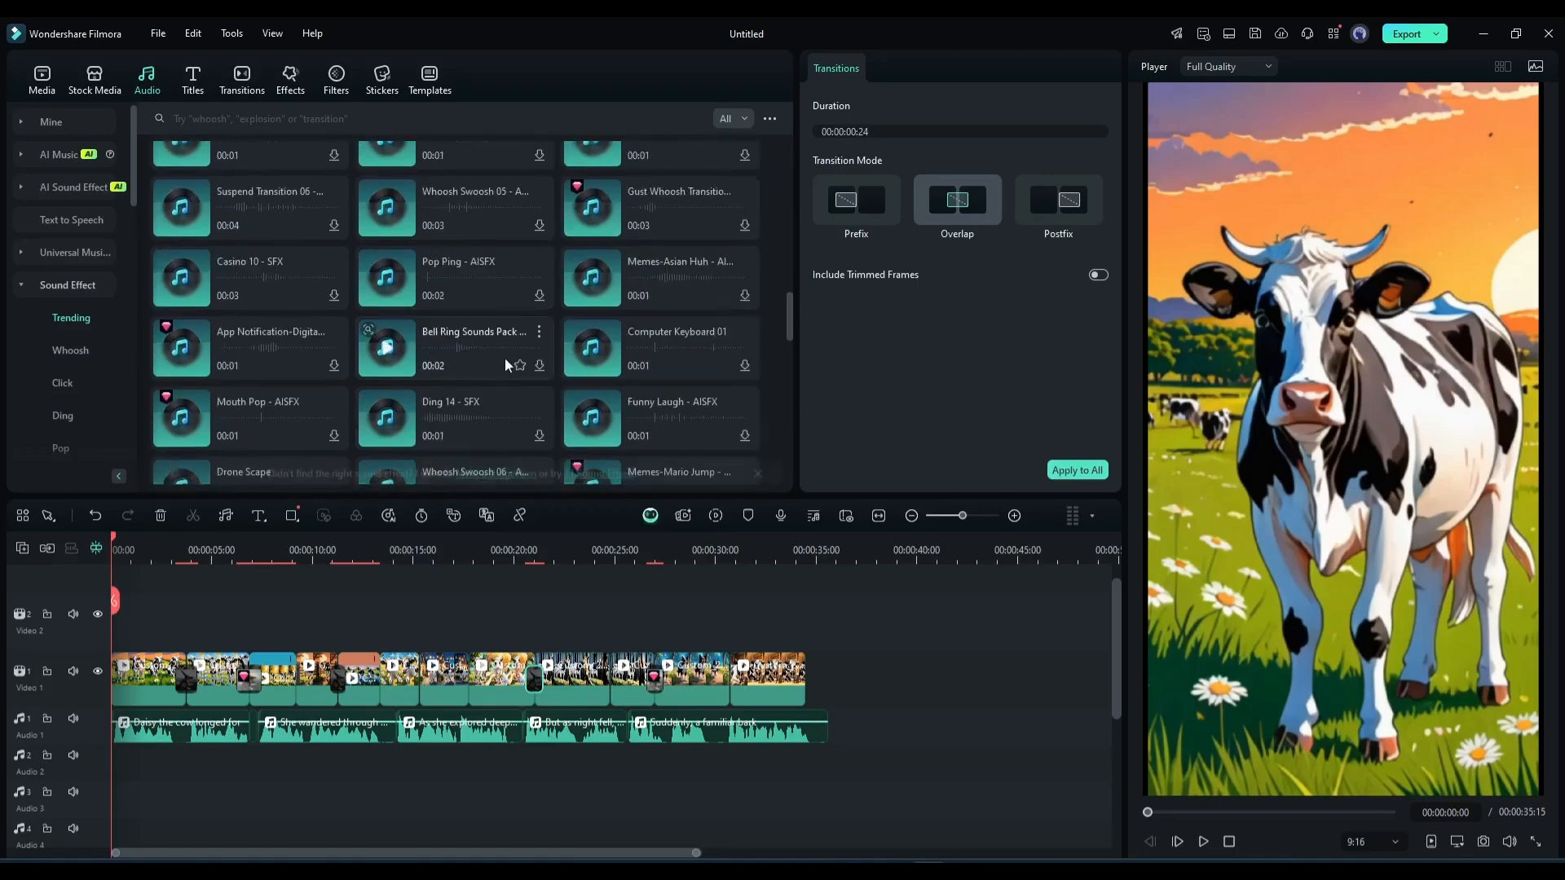
left_click(113, 253)
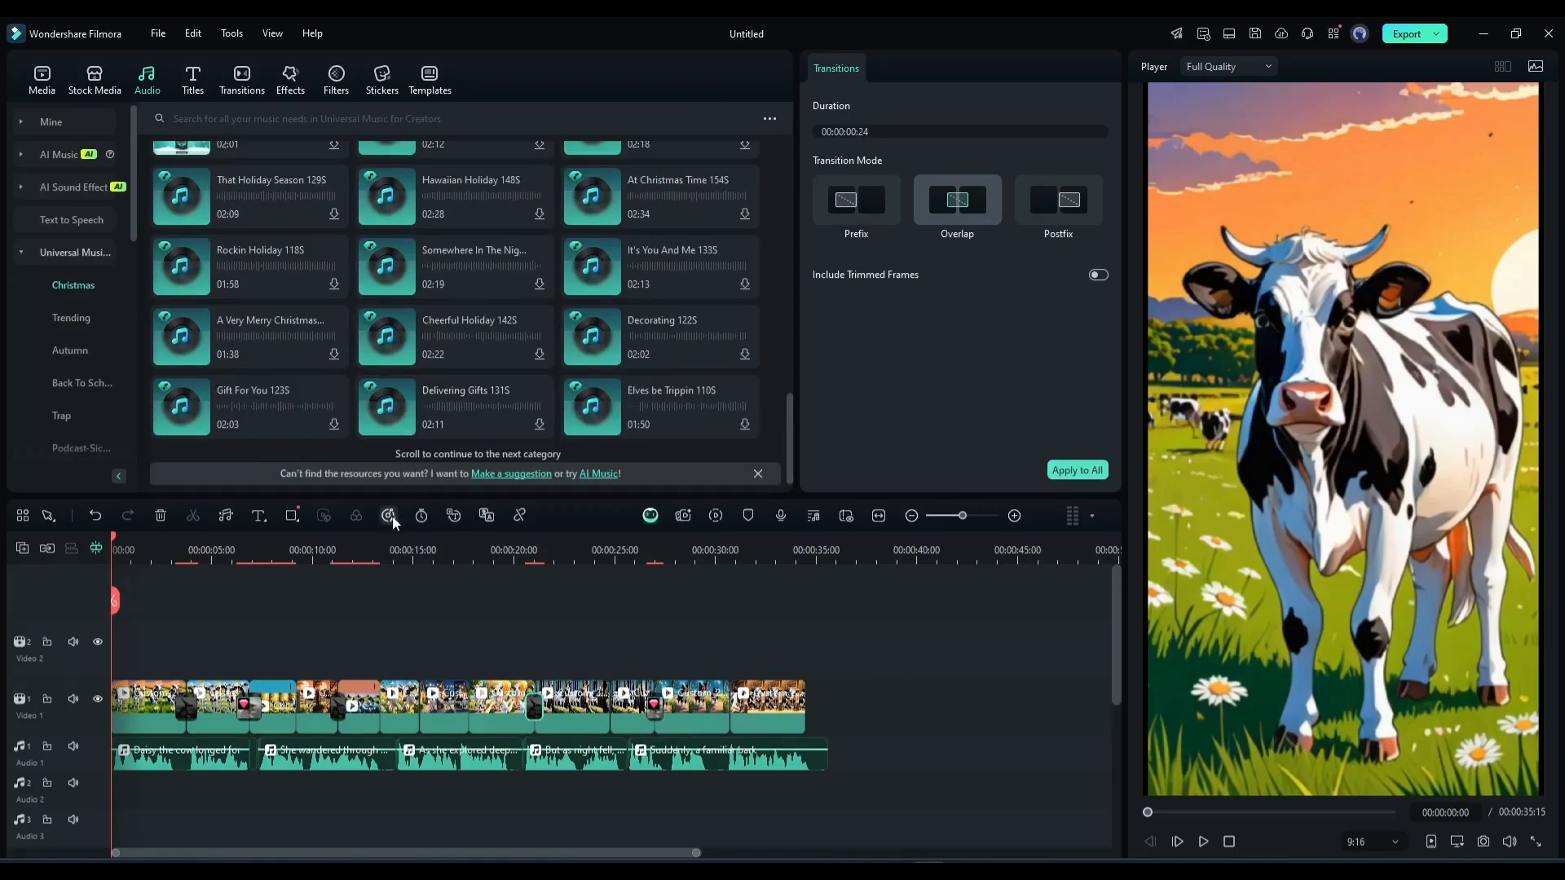
left_click(388, 515)
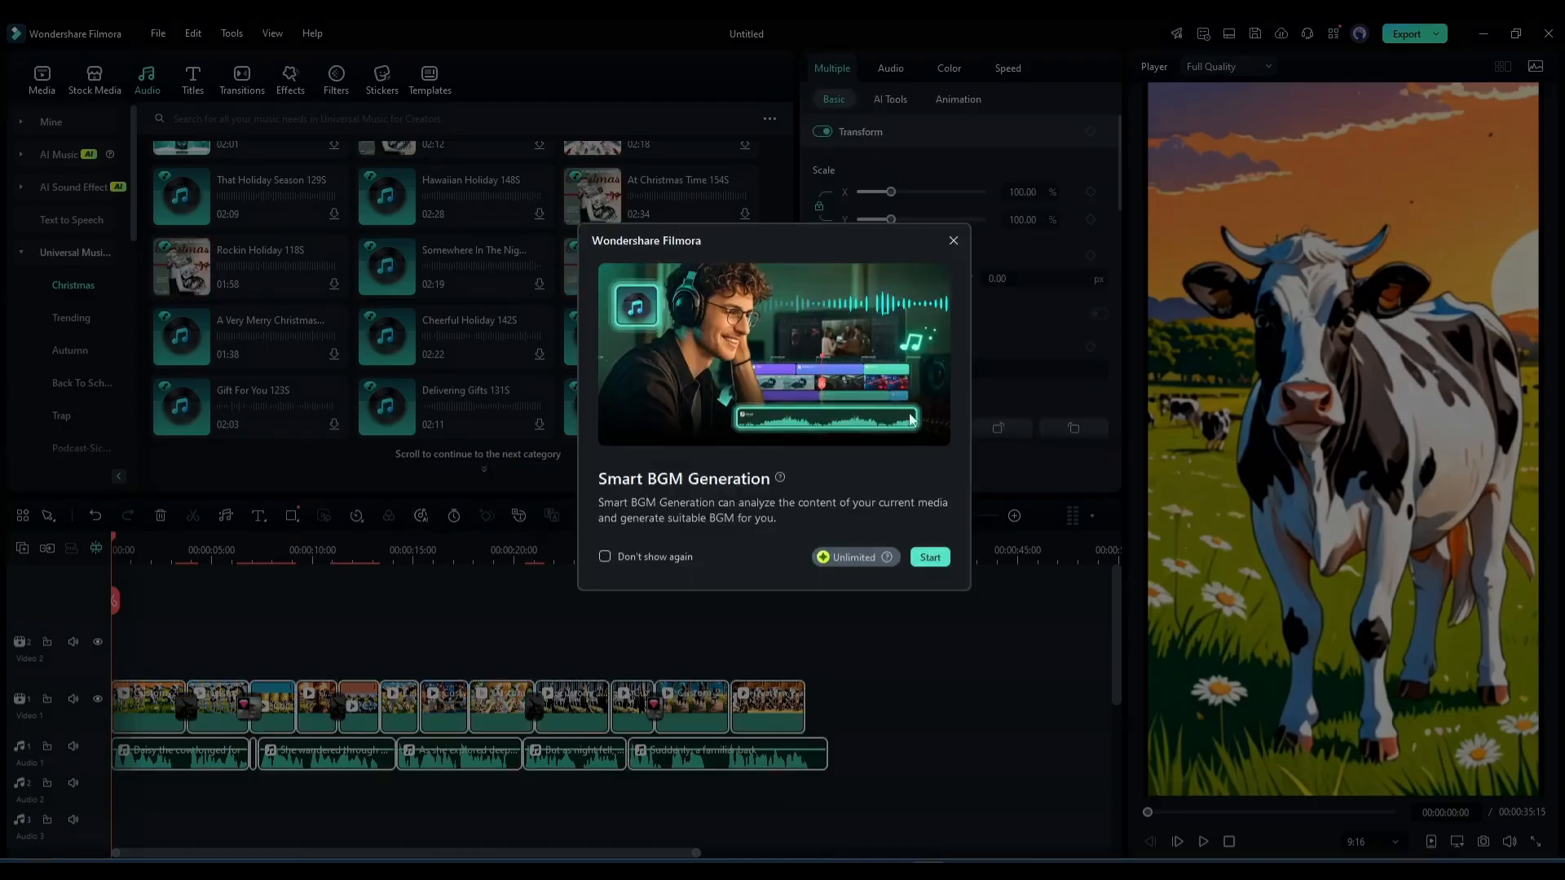
left_click(930, 557)
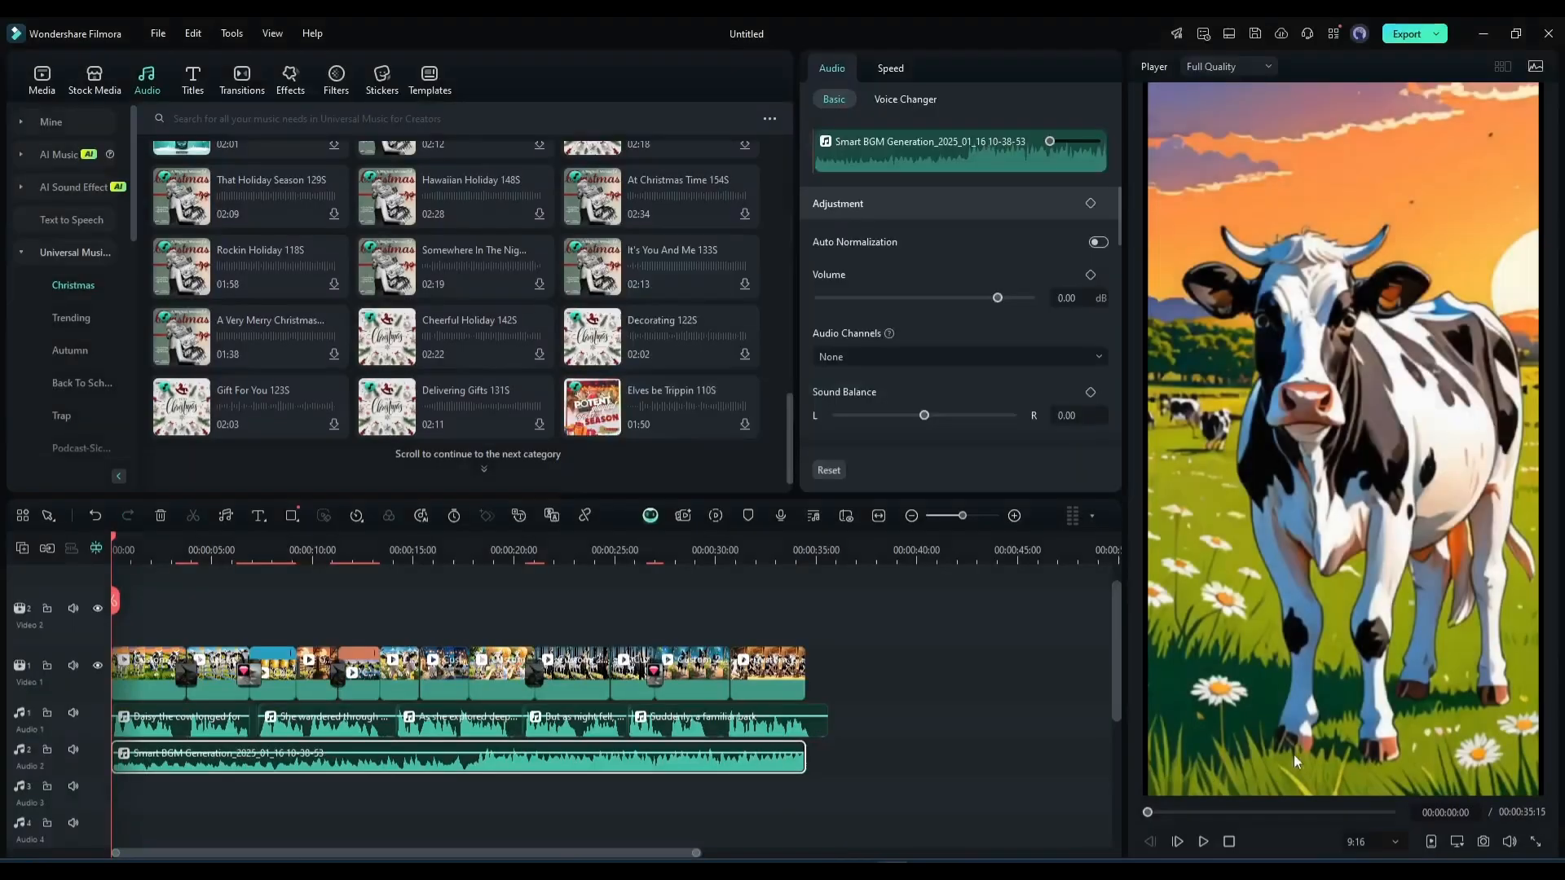
Step: Lower the generated background music's volume to about -17.08 dB while previewing it against the narration
key("space")
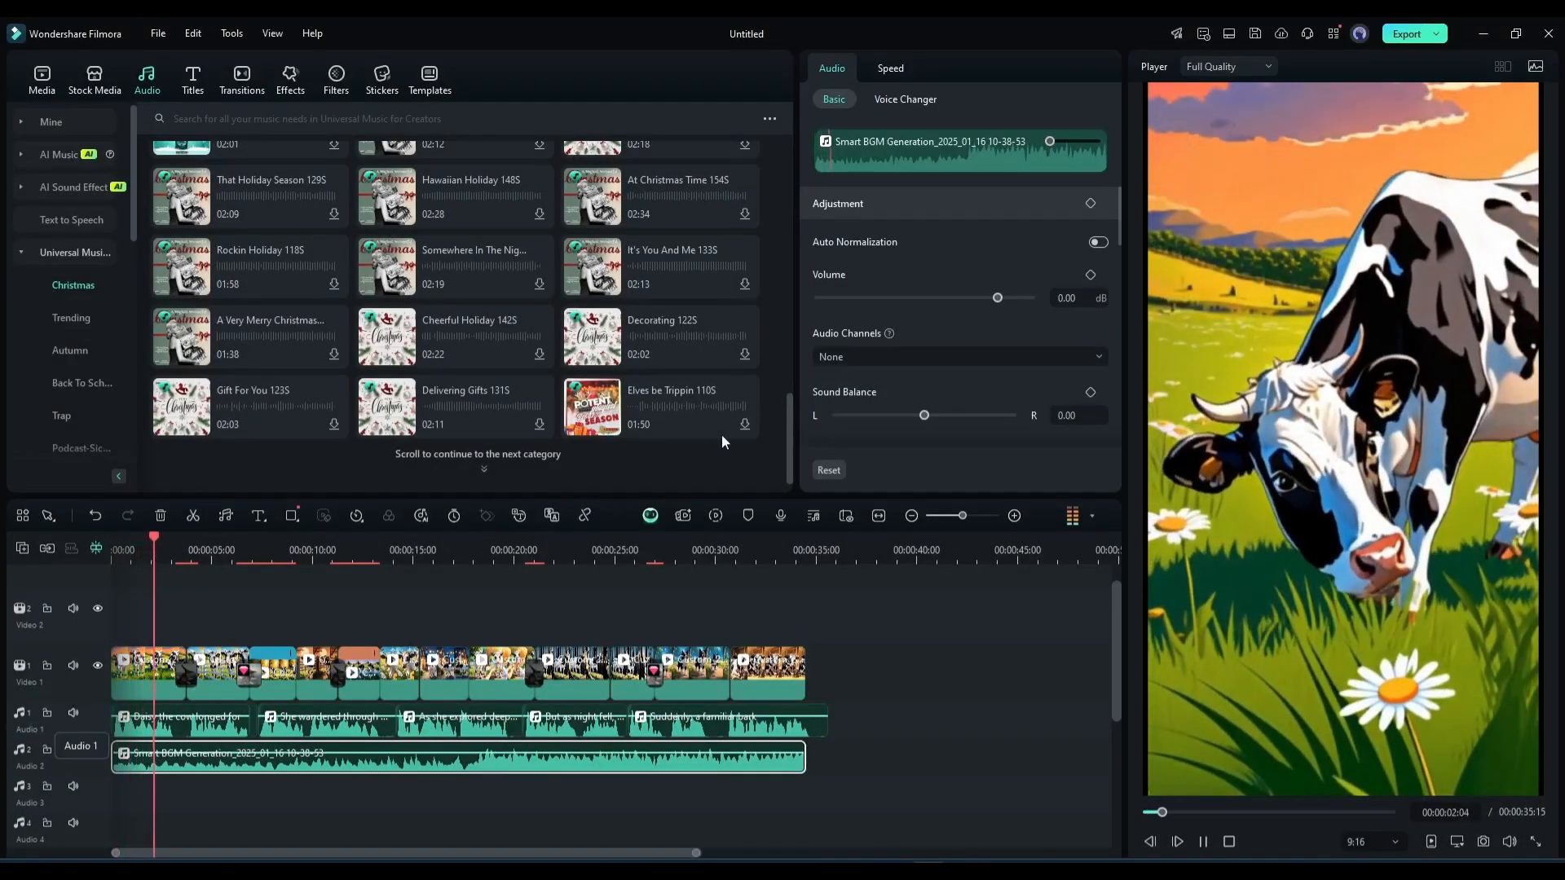
left_click_drag(939, 300, 968, 298)
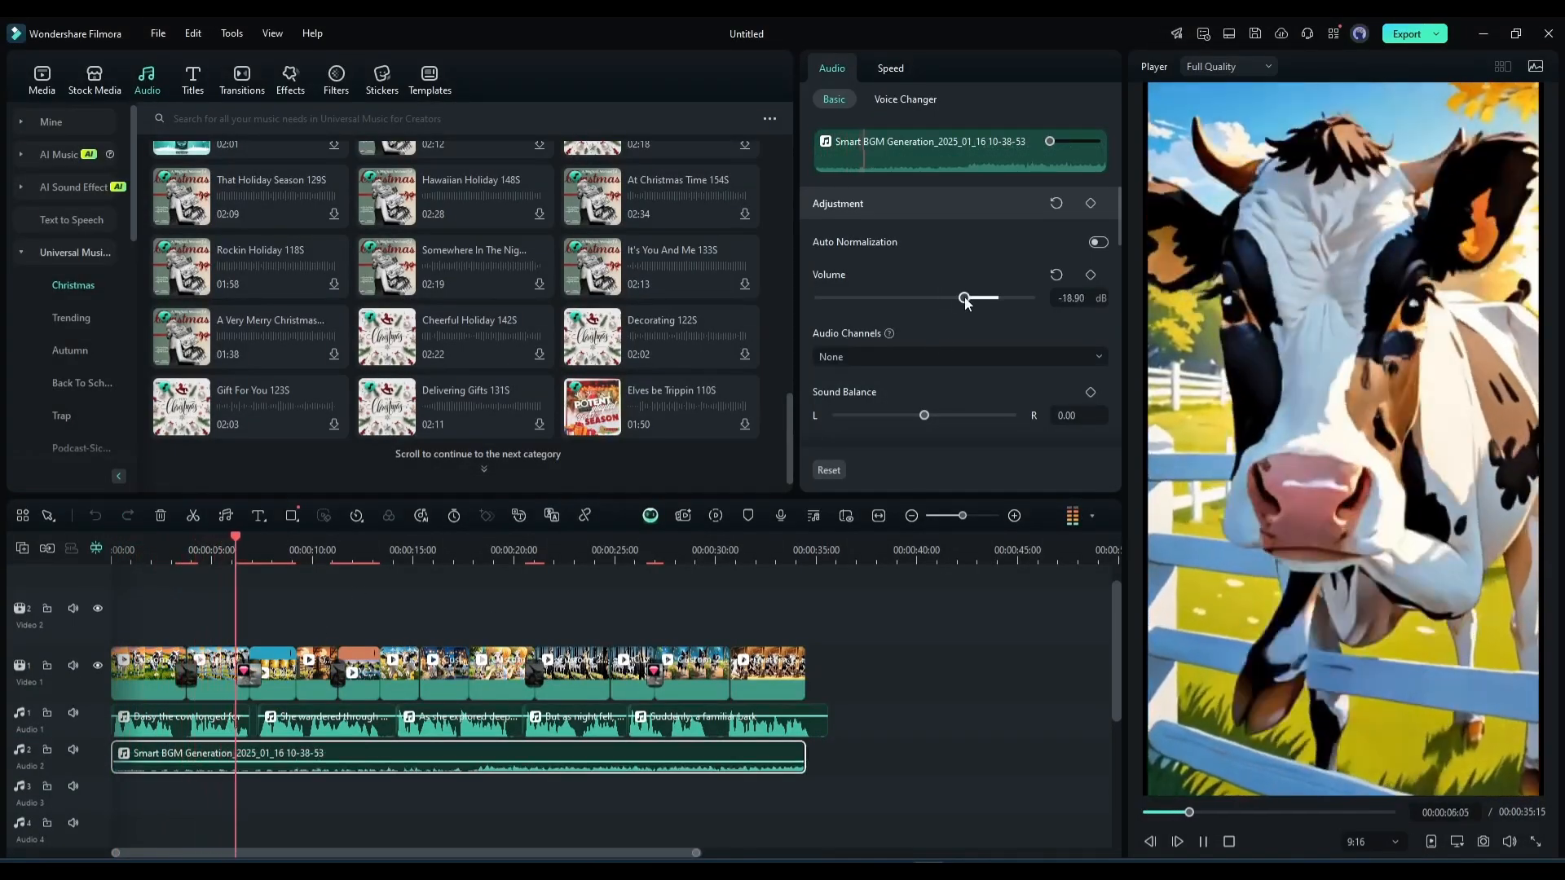
left_click(458, 553)
key("space")
Step: Keyframe the background music from 00:00:17:21 so that its volume drops to -24.83 dB
left_click(470, 553)
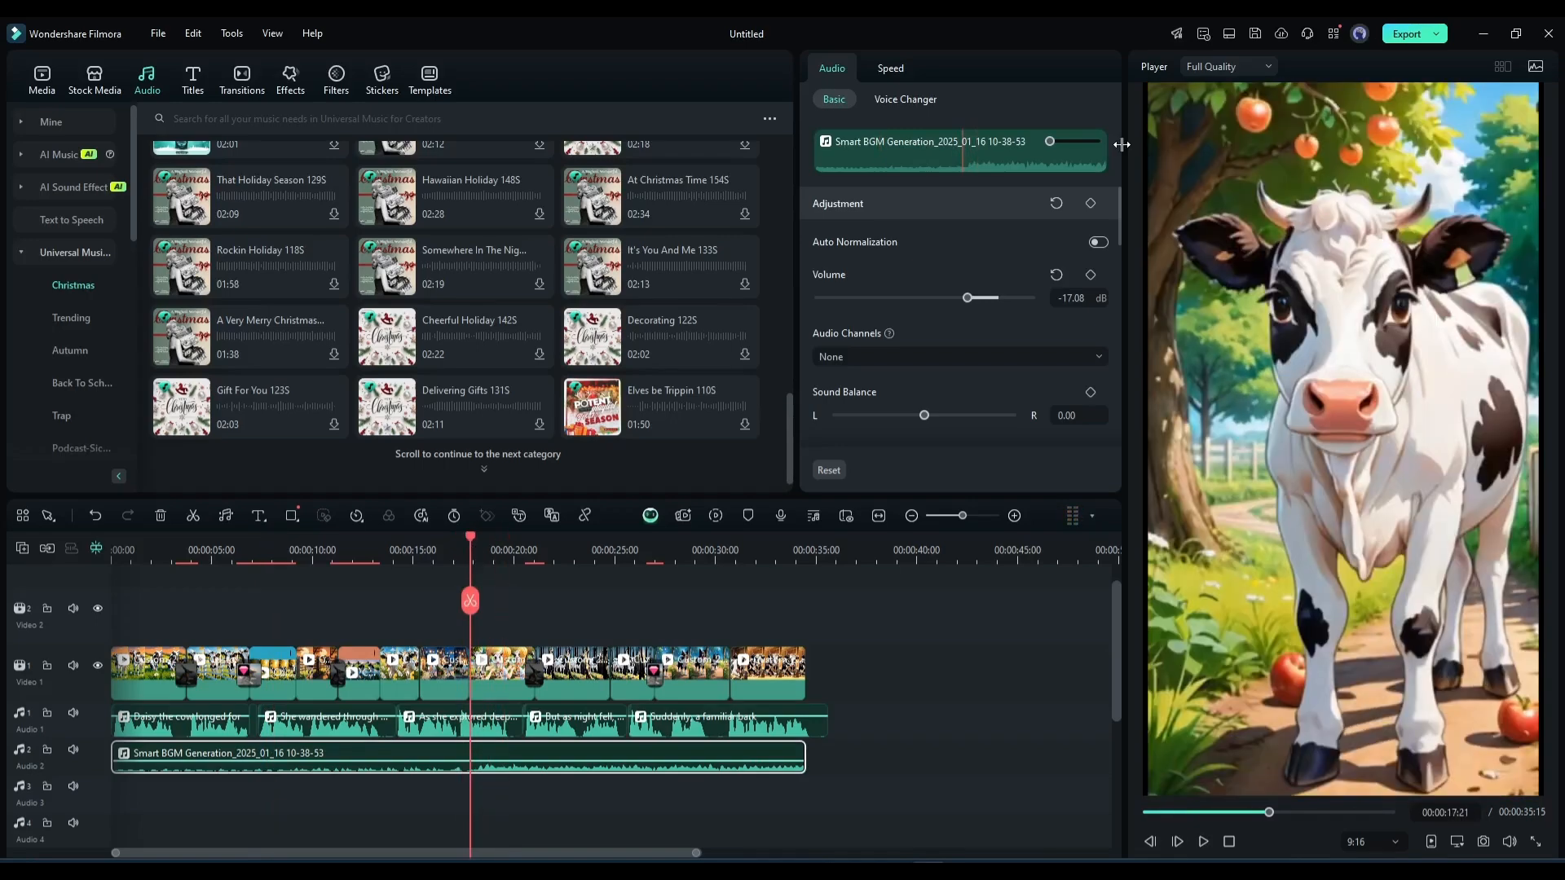
left_click(1090, 204)
key("space")
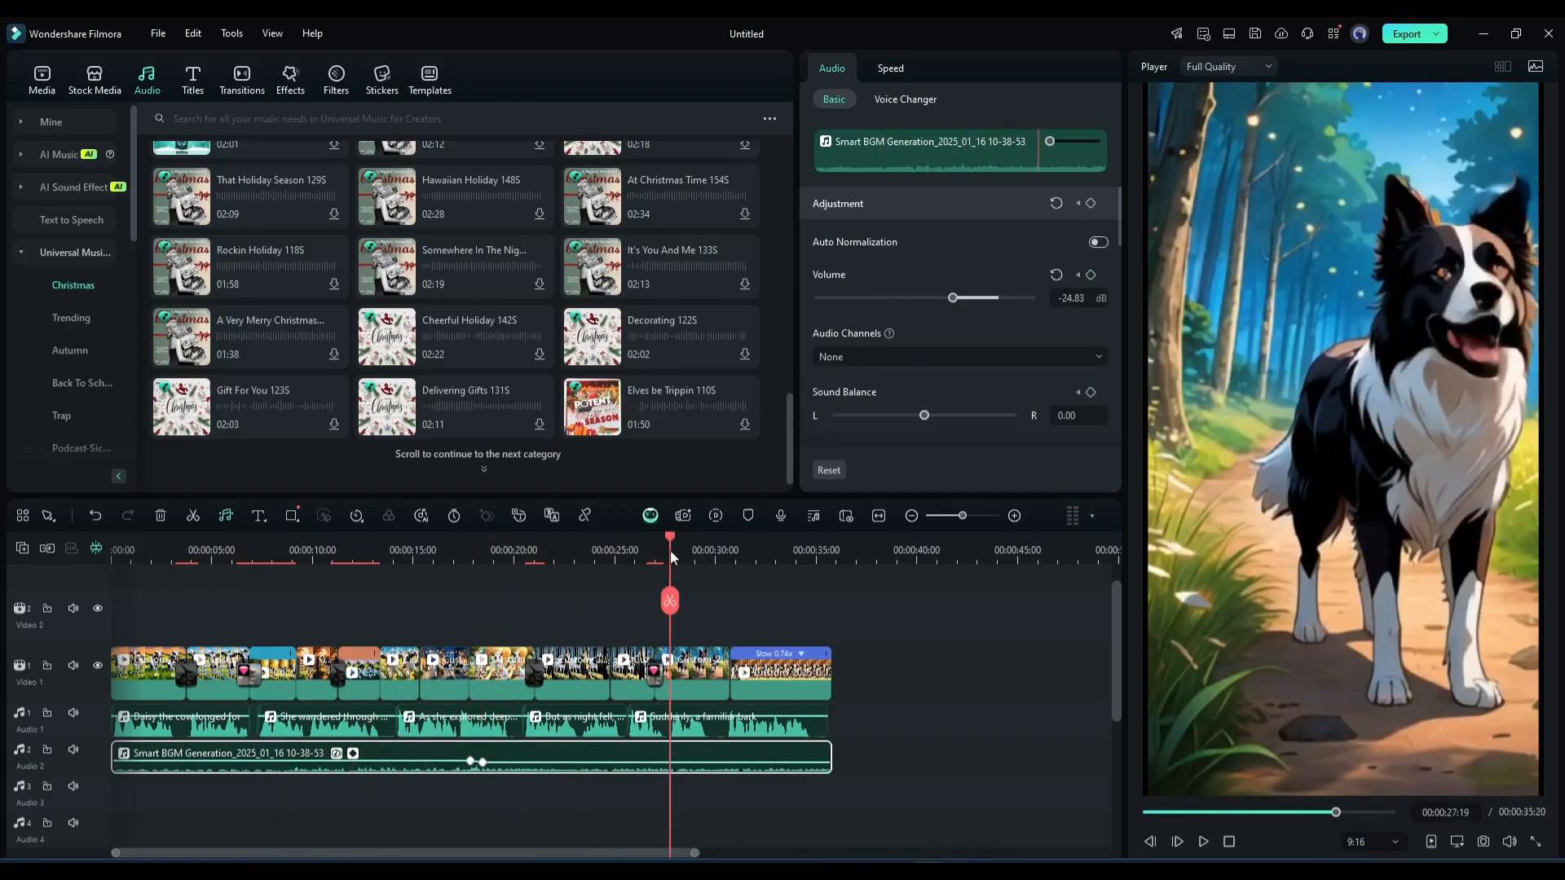
Step: Export the video locally as an MP4 named "Cow and Dog" at 1080 x 1920 and 25 fps, and open the exported file
left_click(1405, 34)
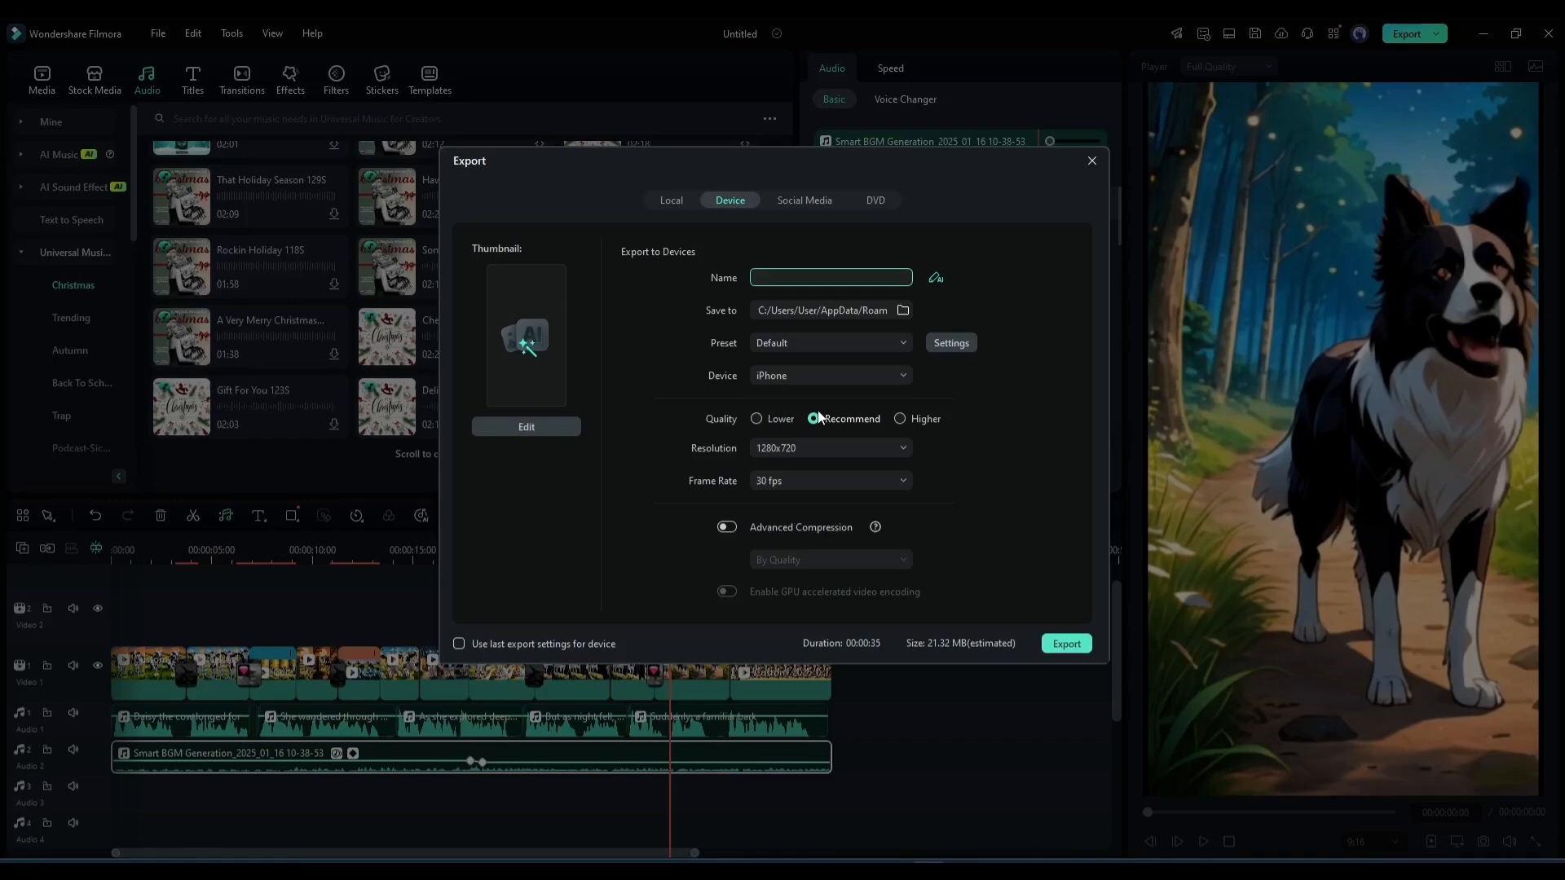
left_click_drag(817, 278, 881, 280)
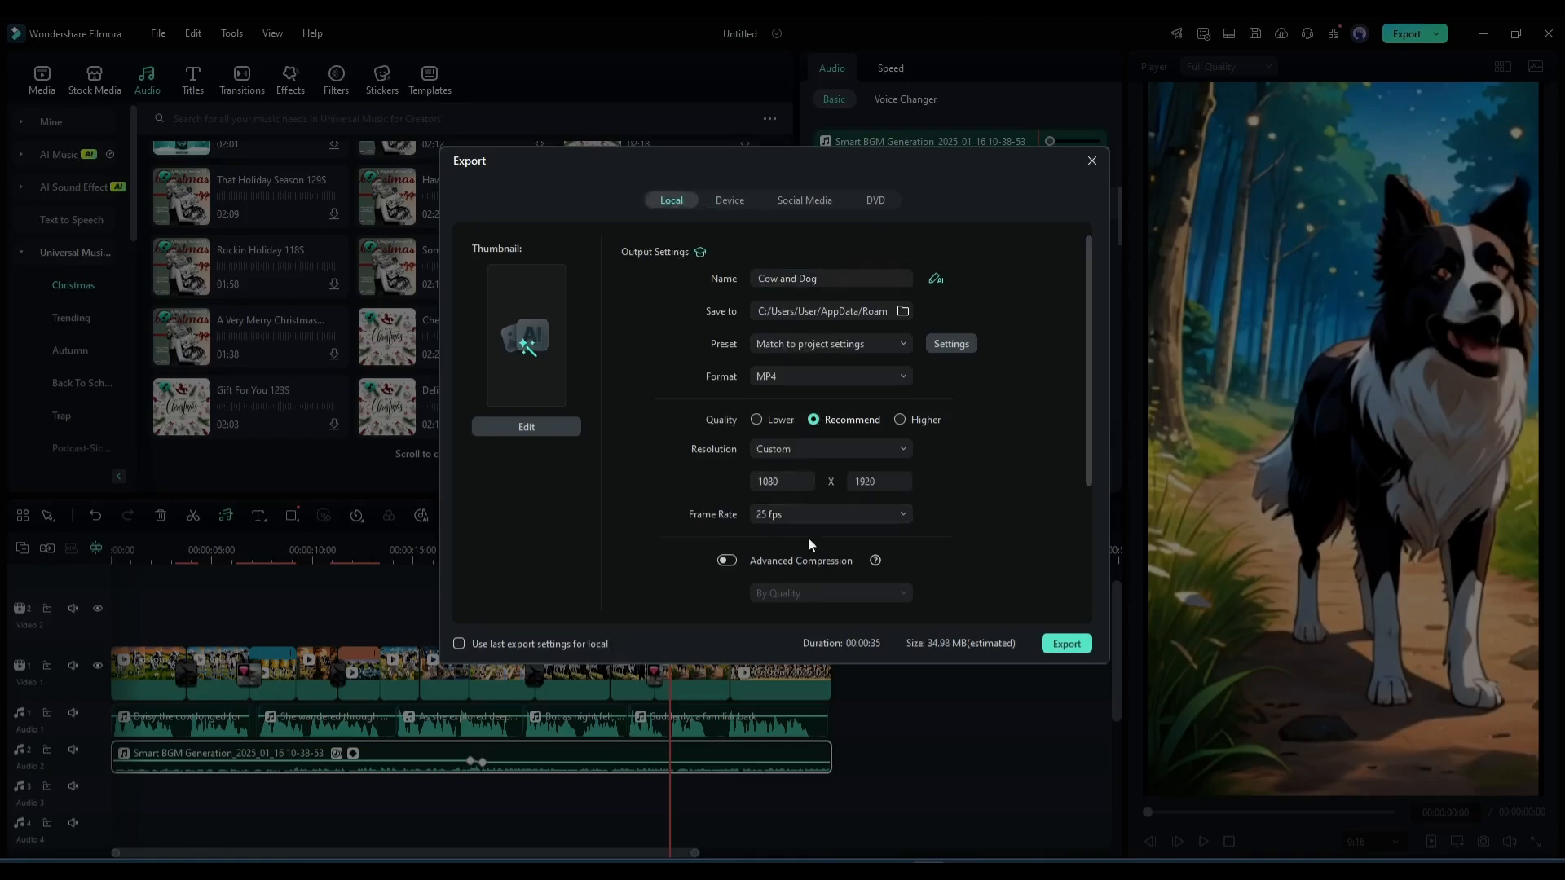
scroll(808, 536, "down", 3)
left_click(1066, 643)
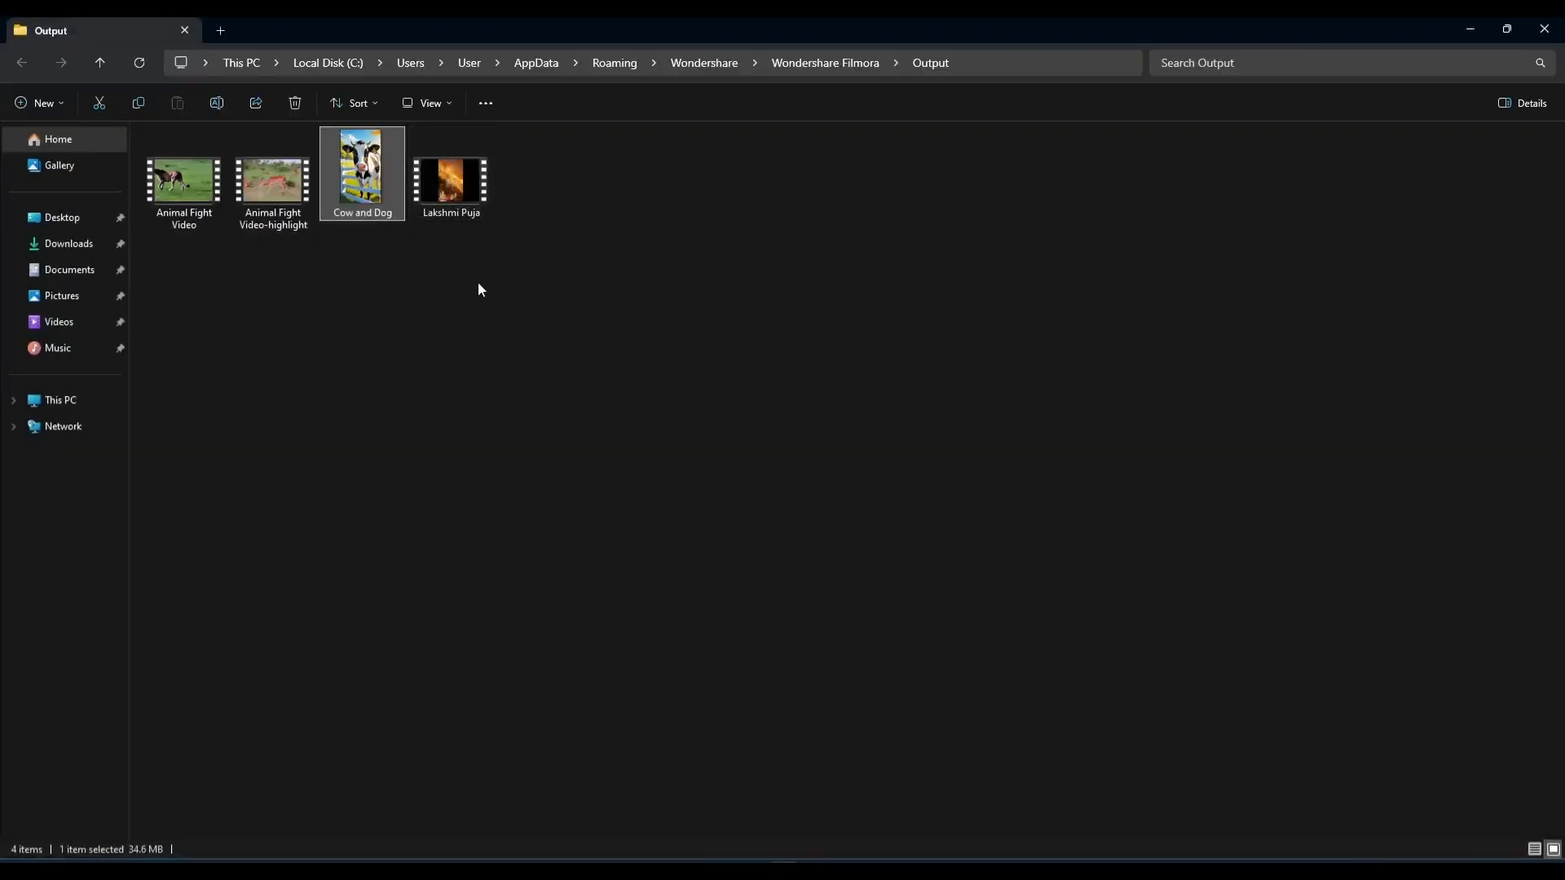
double_click(376, 196)
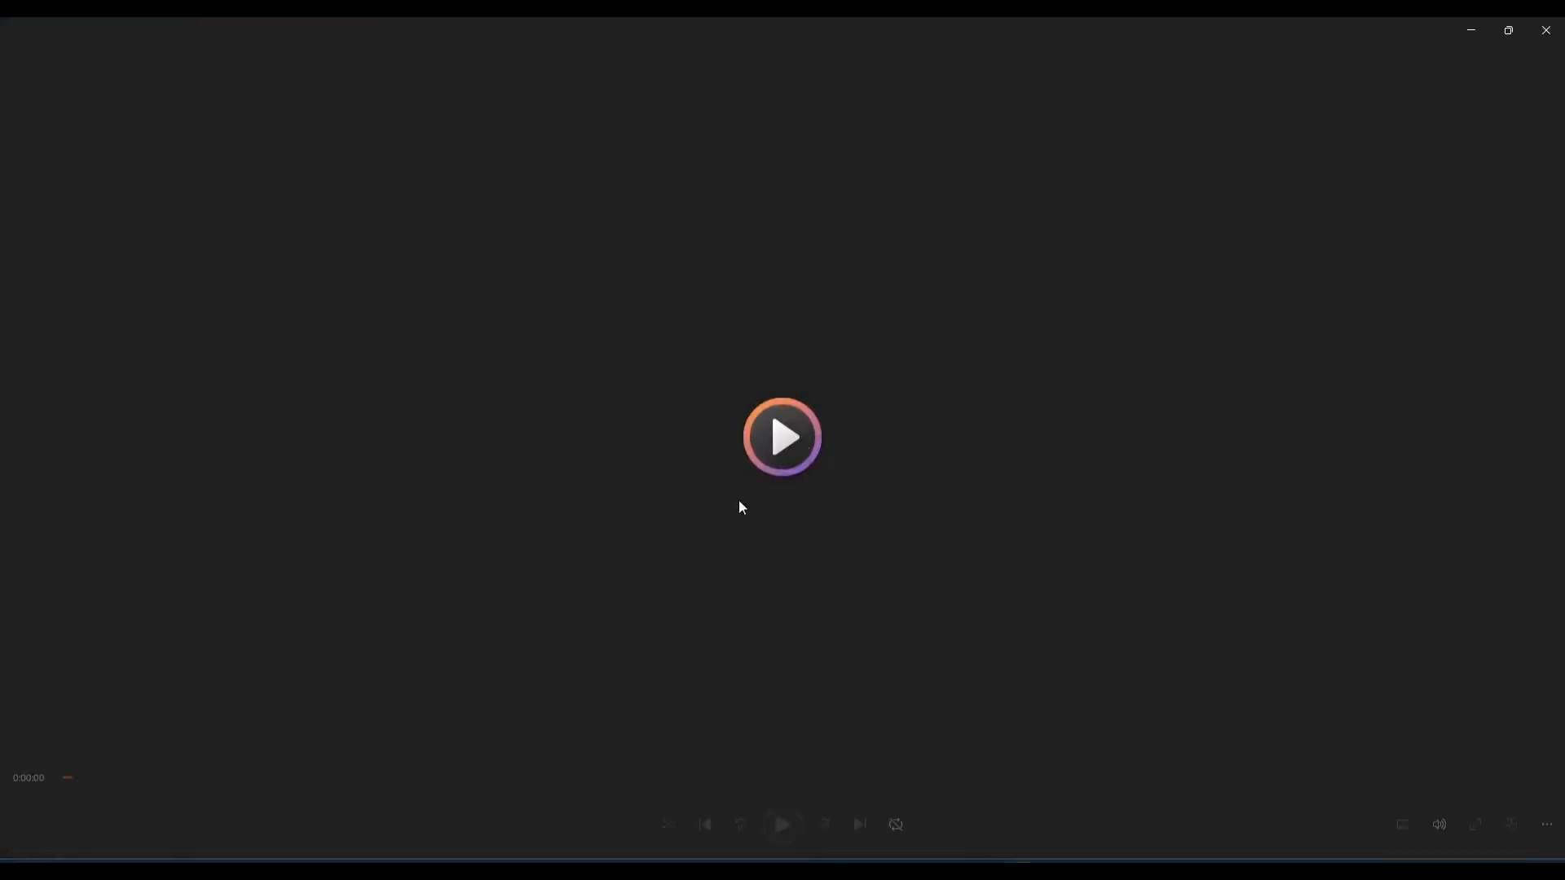